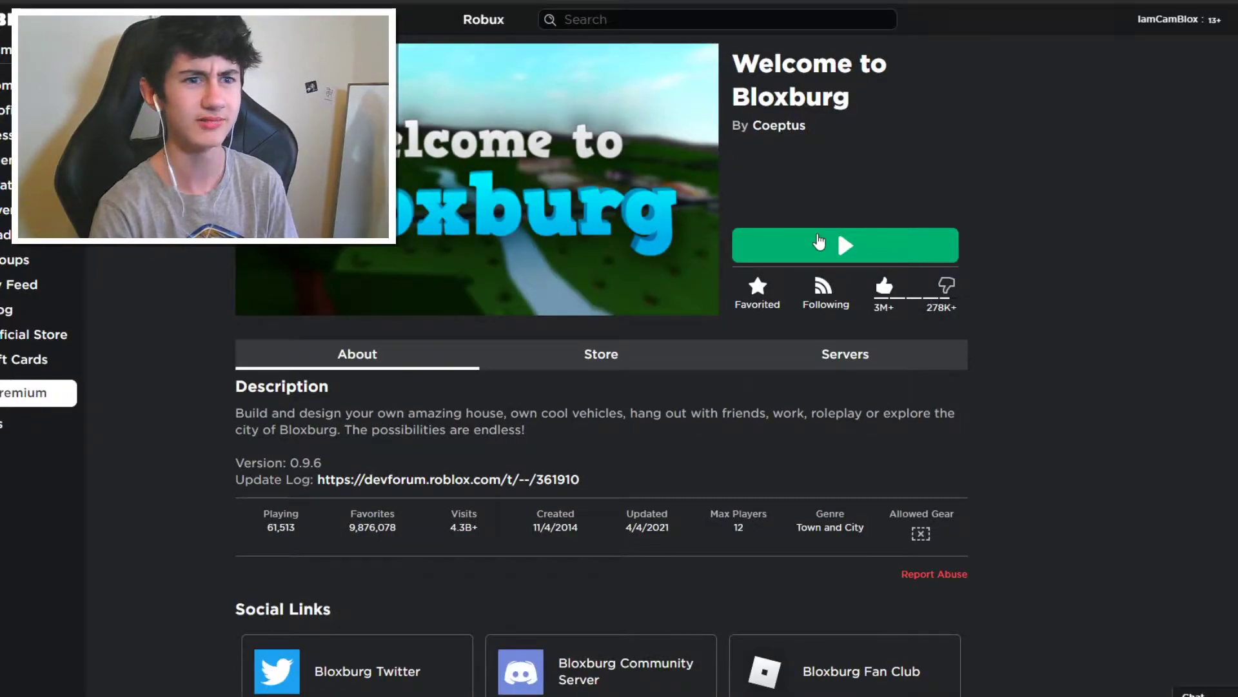
Launch Welcome to Bloxburg from its Roblox game page.
left_click(819, 241)
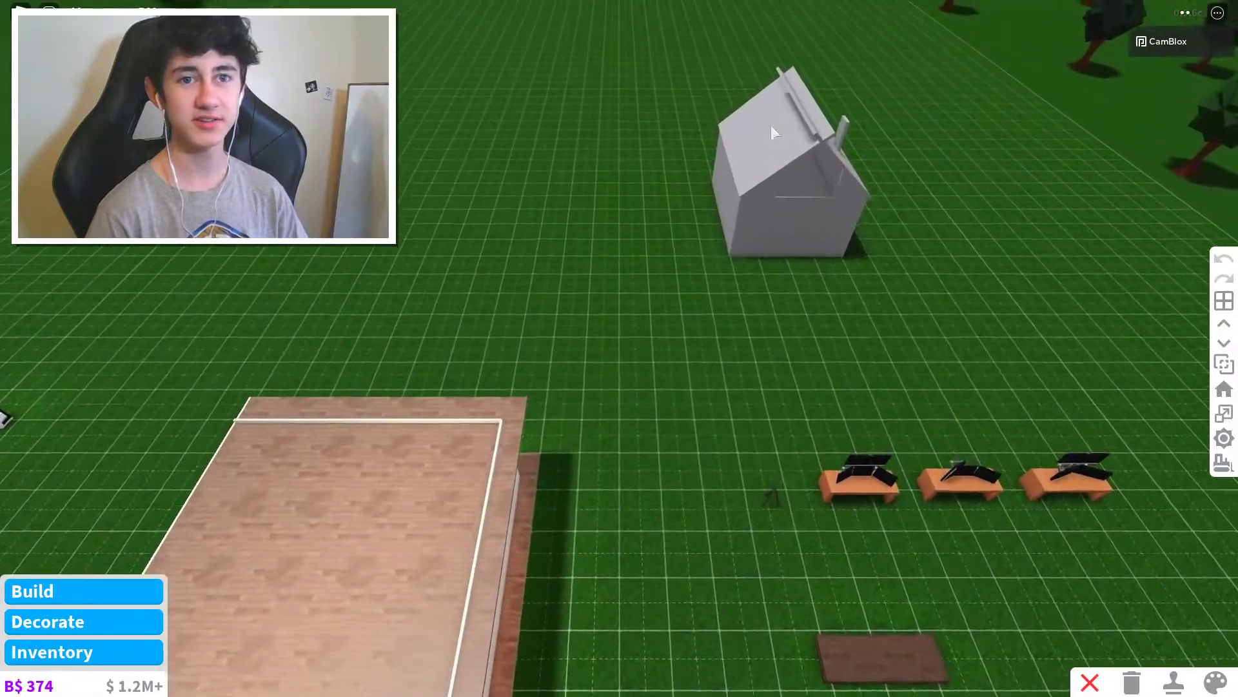
Orbit and zoom the camera around the example gray gable-roofed house to inspect it from all sides.
key("w")
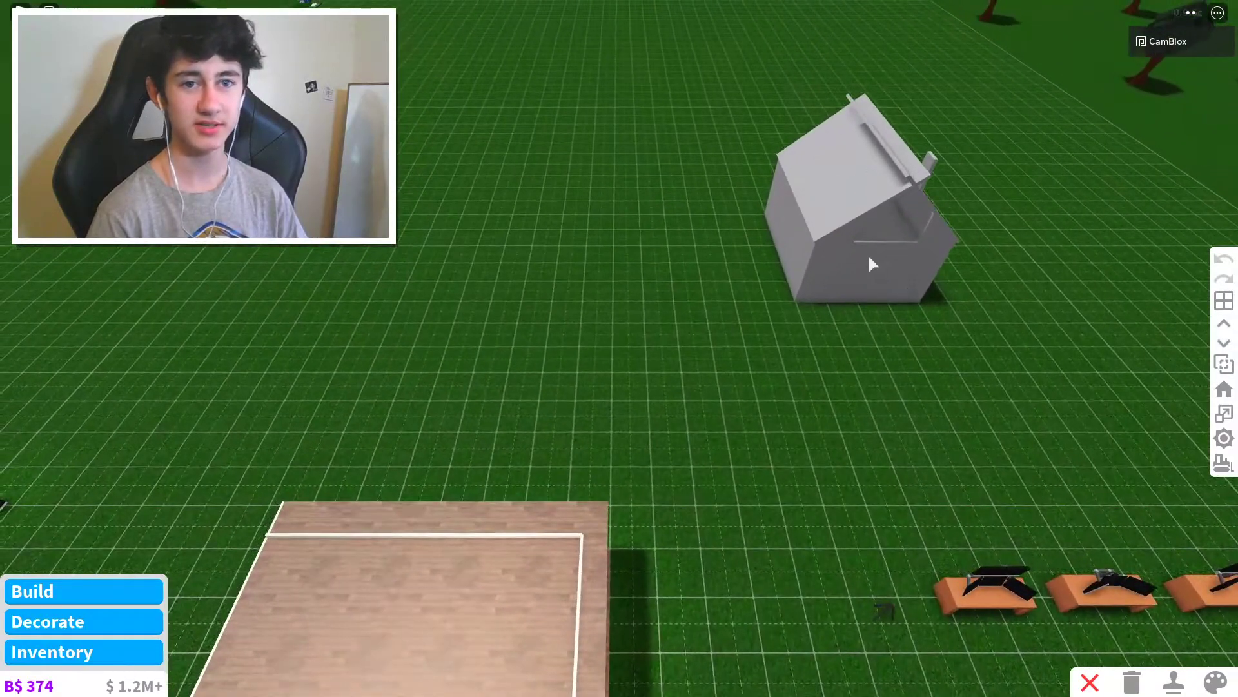
key("w")
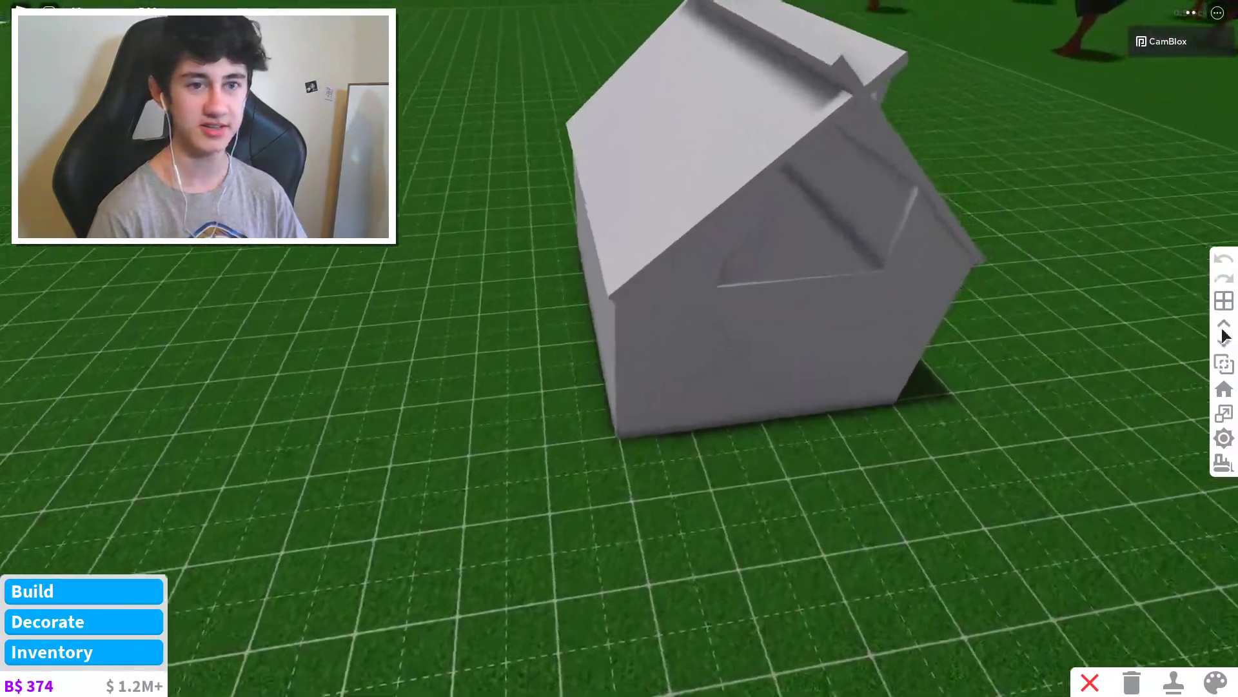
key("d")
key("w")
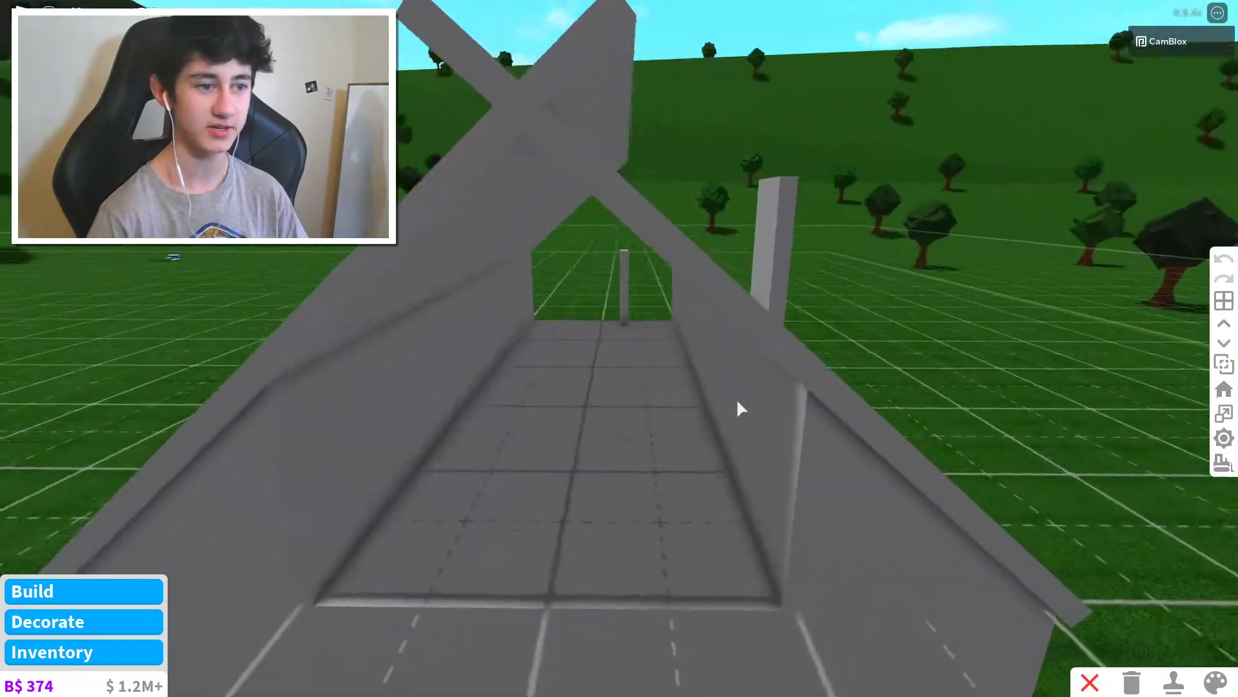
scroll(620, 387, "down", 5)
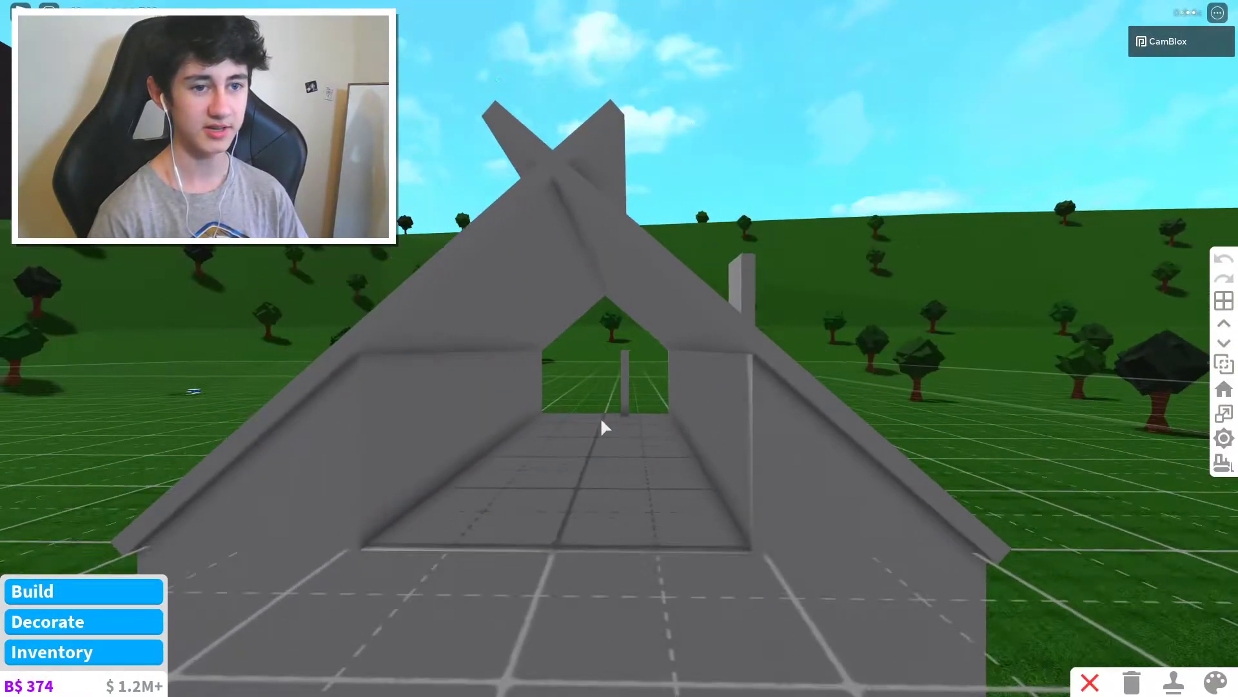
scroll(602, 423, "up", 4)
scroll(862, 457, "down", 4)
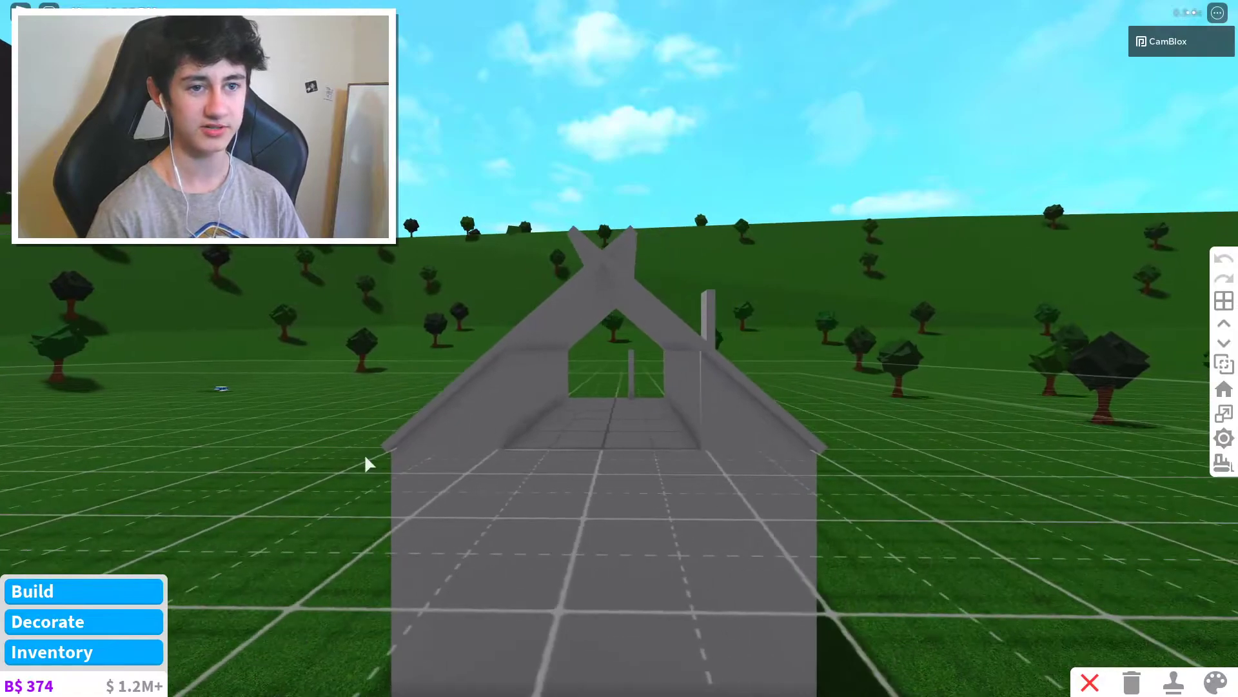
scroll(592, 459, "up", 1)
scroll(731, 436, "up", 4)
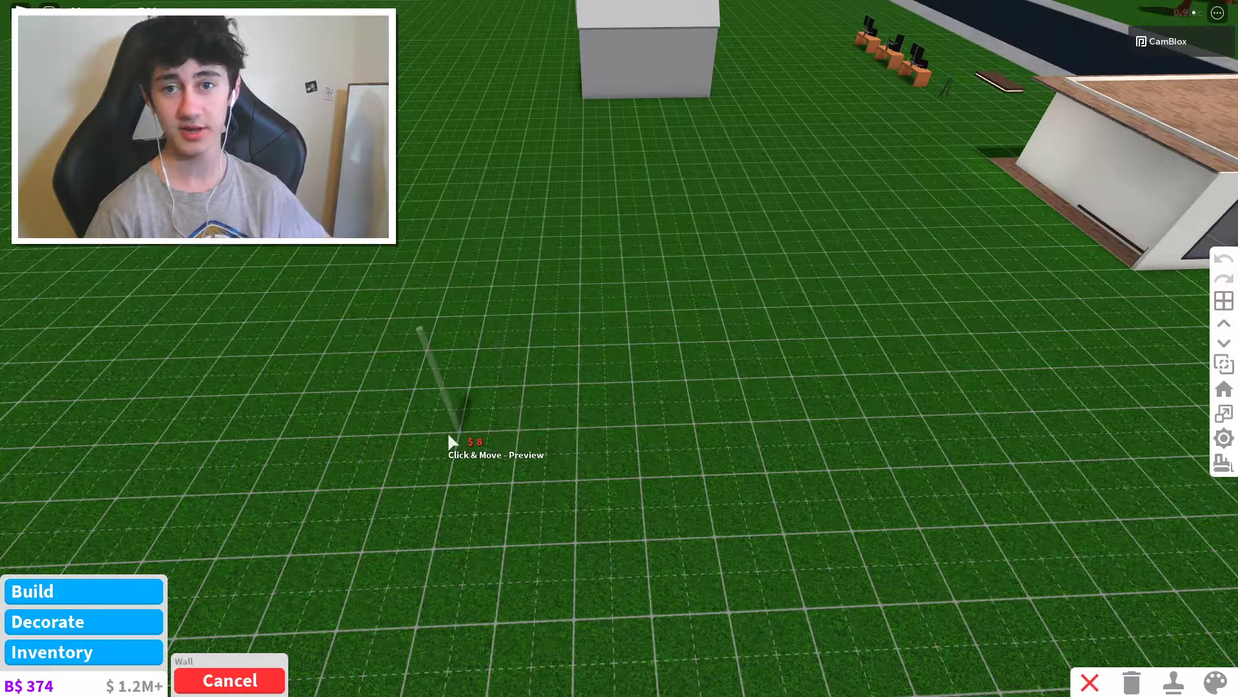
Drag out a rectangle of four walls enclosing a room on the empty grass.
left_click_drag(450, 442, 512, 382)
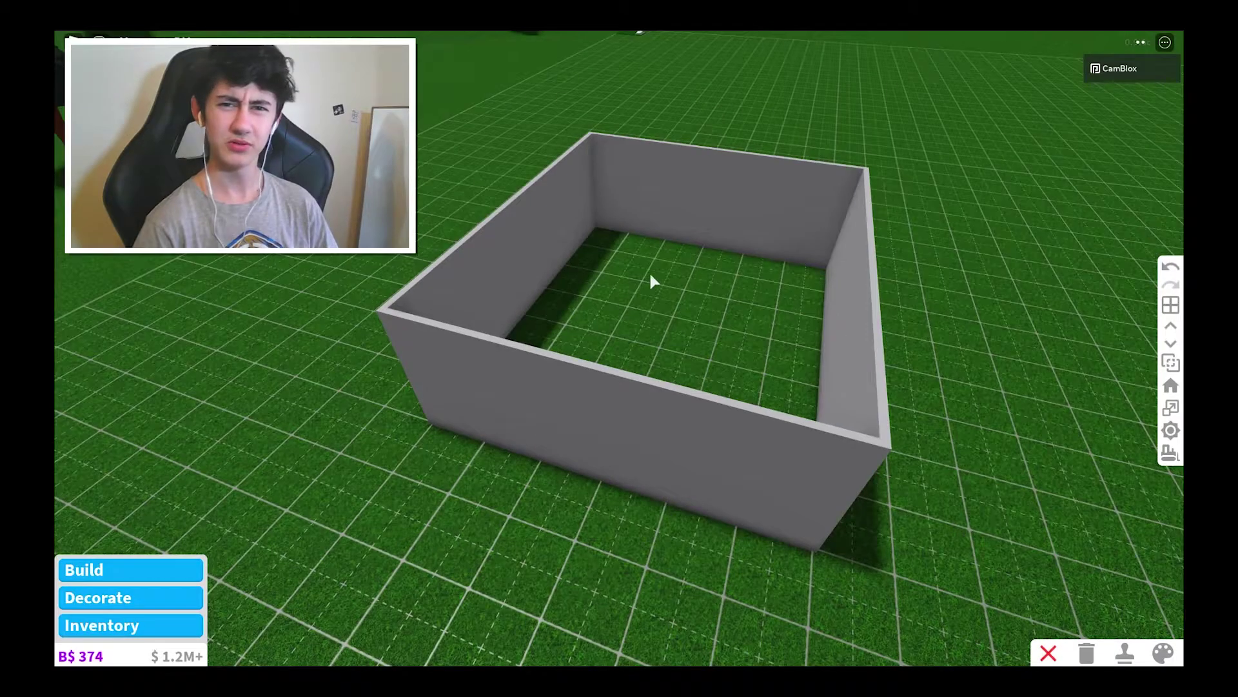
Outline and buy a Slanted Roof strip along the top of one wall.
key("d")
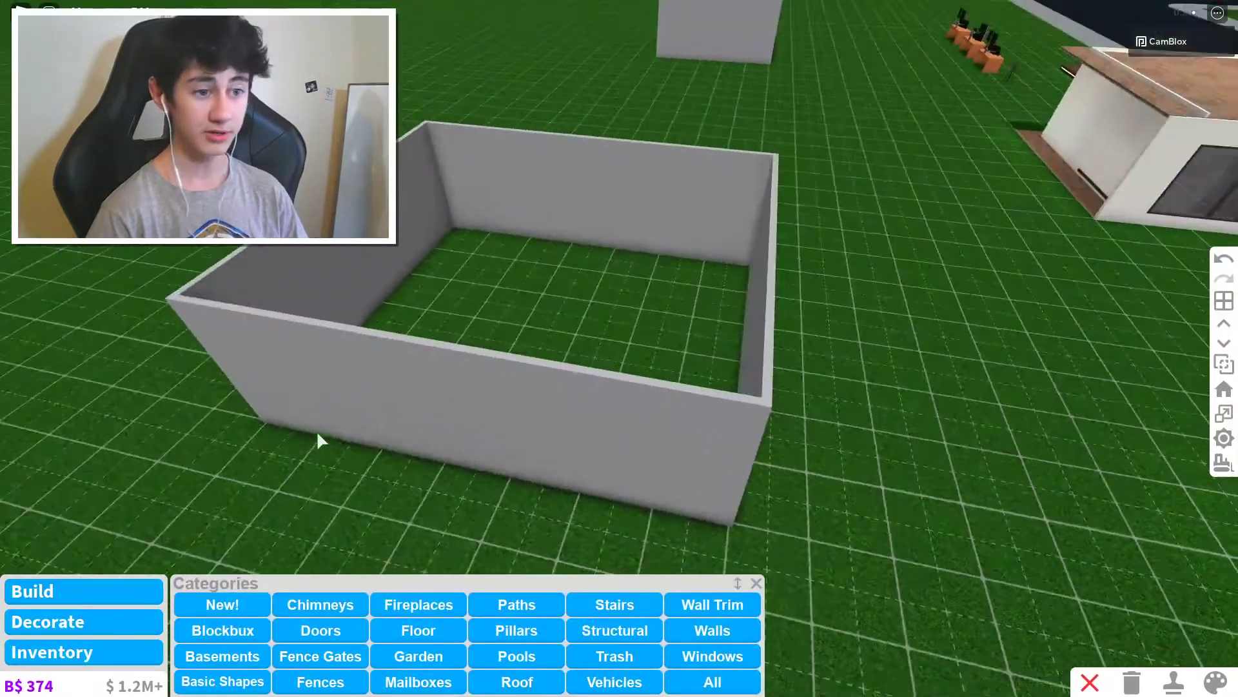
left_click(517, 682)
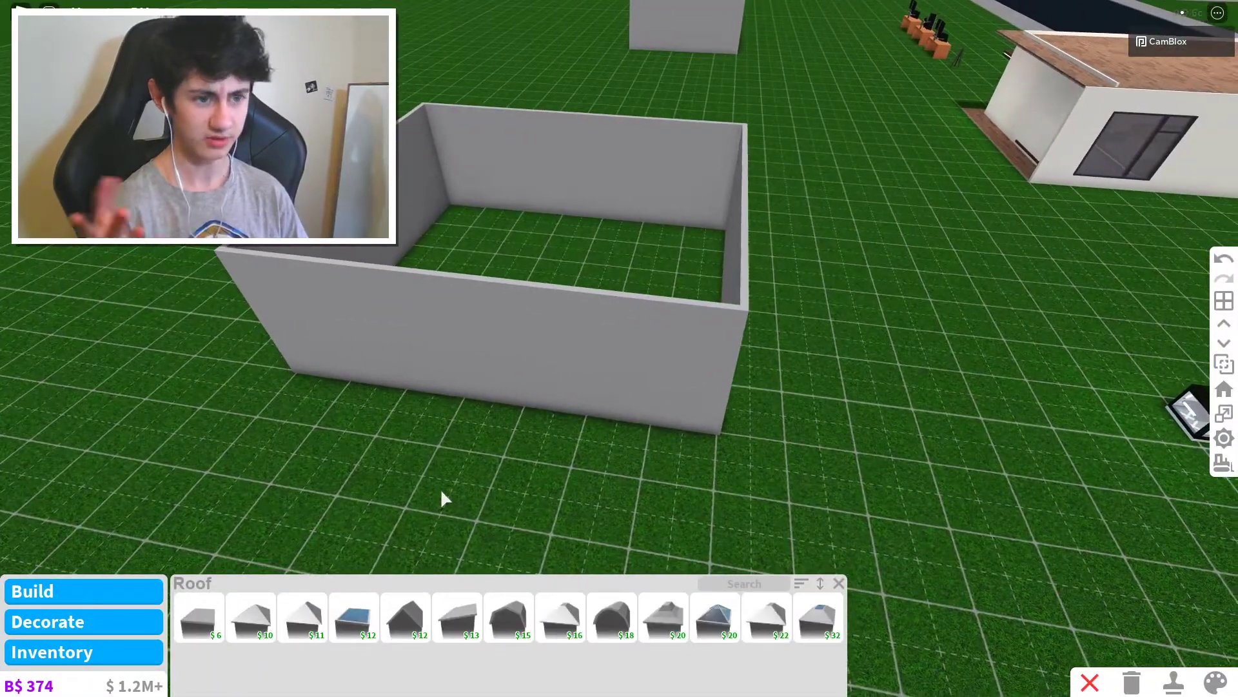
left_click(460, 617)
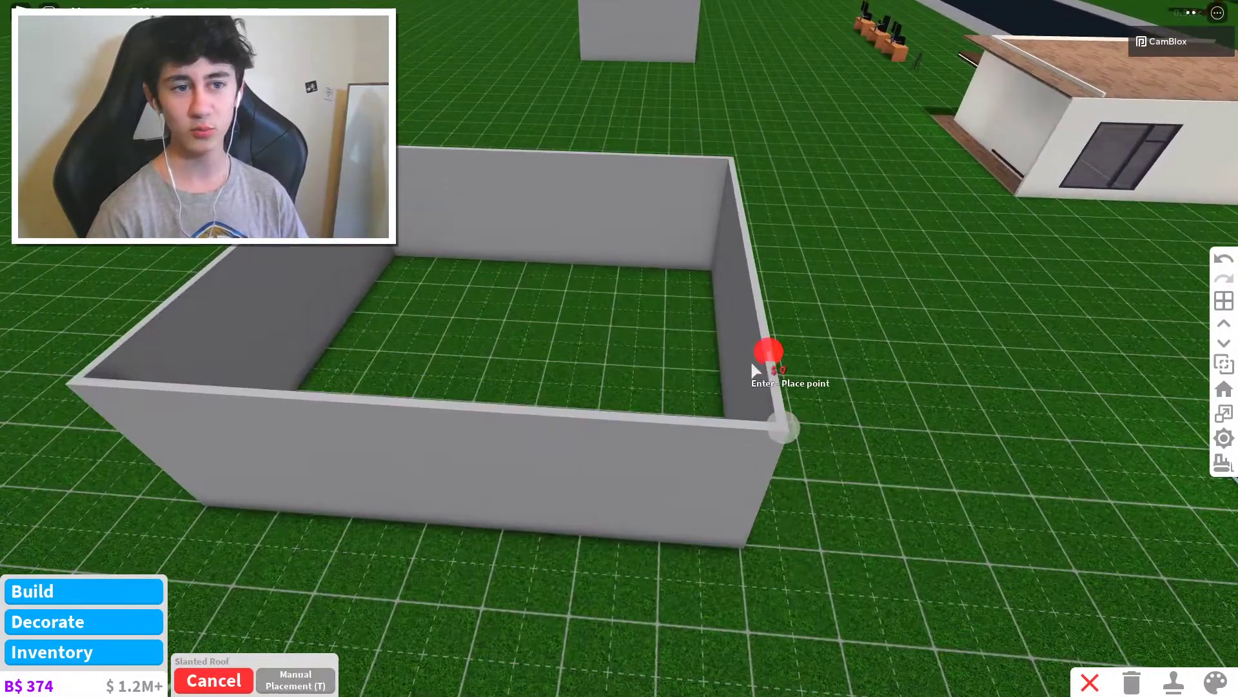
left_click(755, 369)
left_click(349, 417)
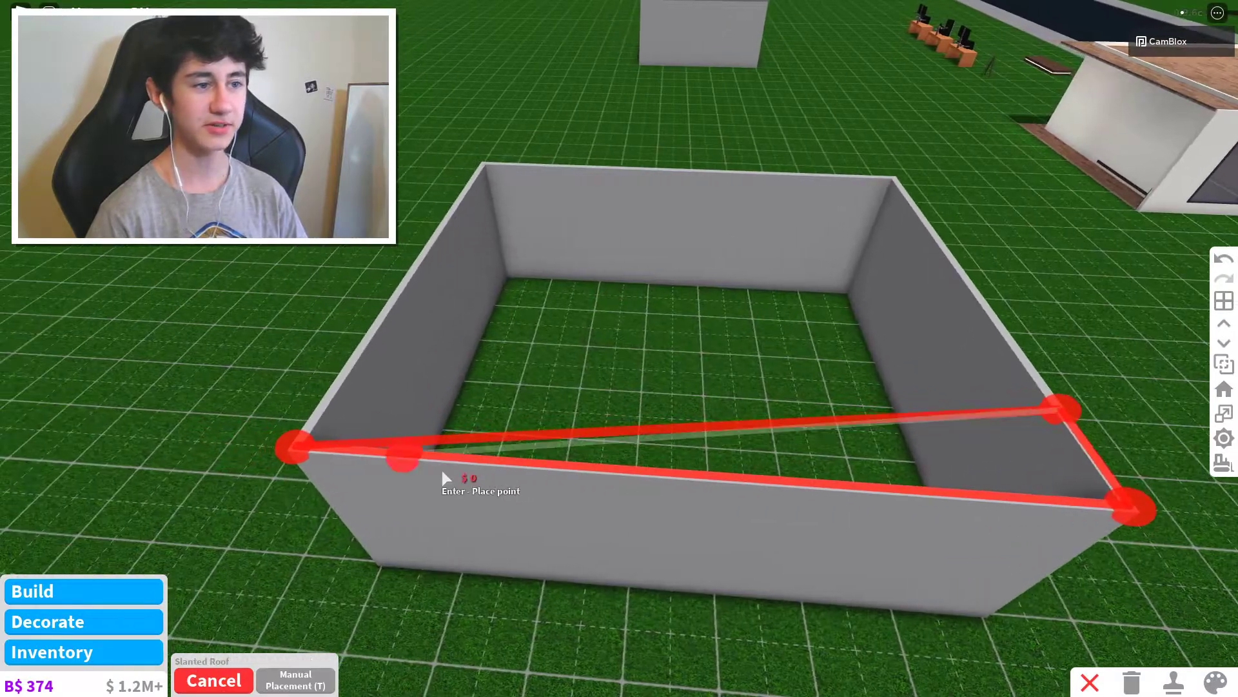
left_click(389, 410)
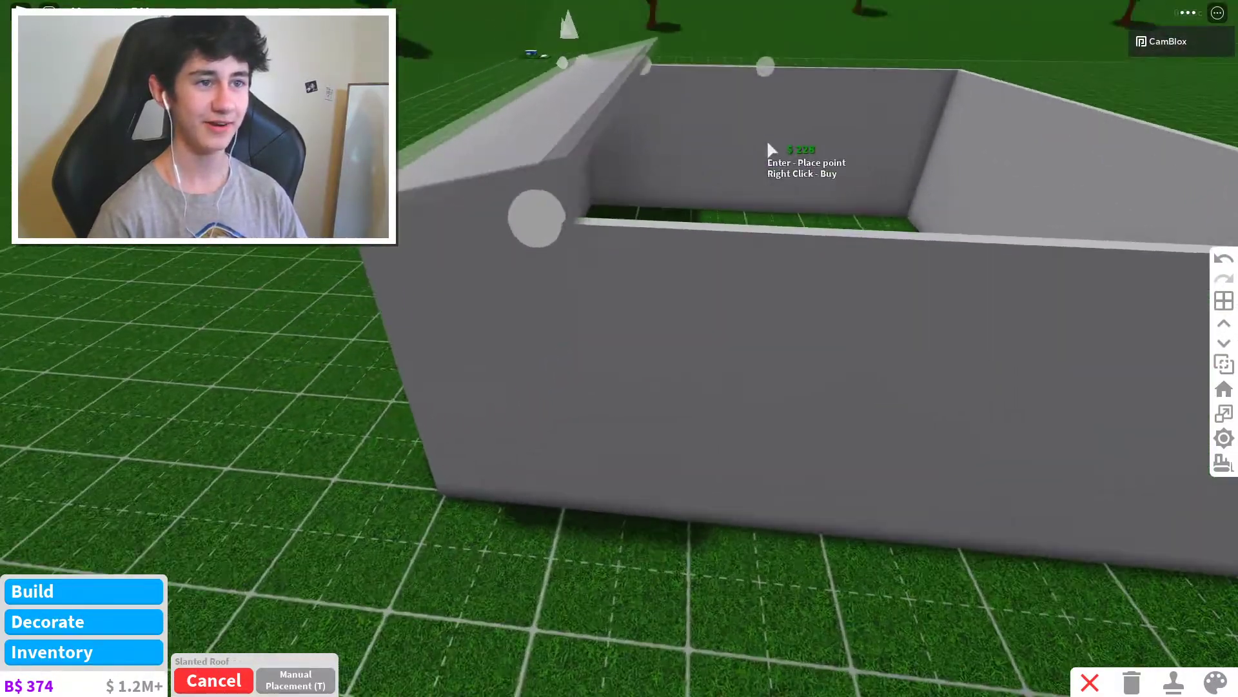
scroll(588, 28, "down", 5)
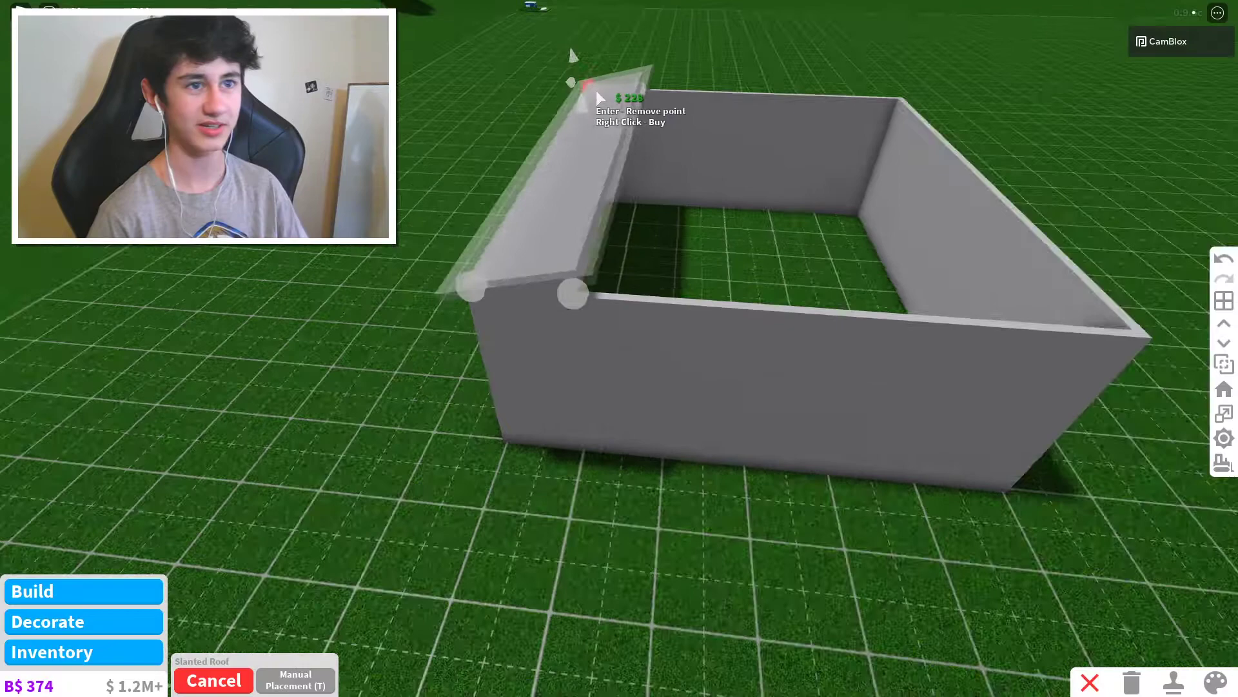
right_click(583, 85)
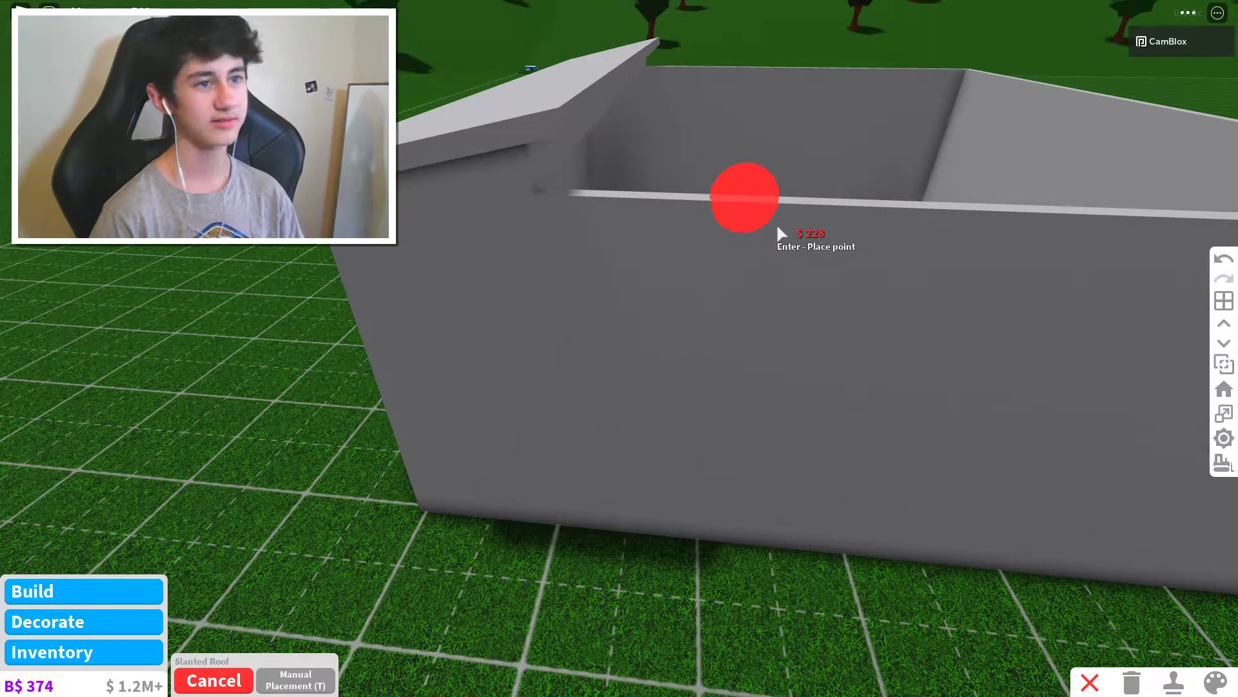
Outline a second Slanted Roof strip across the room's front wall corners.
scroll(777, 224, "down", 5)
scroll(699, 476, "down", 3)
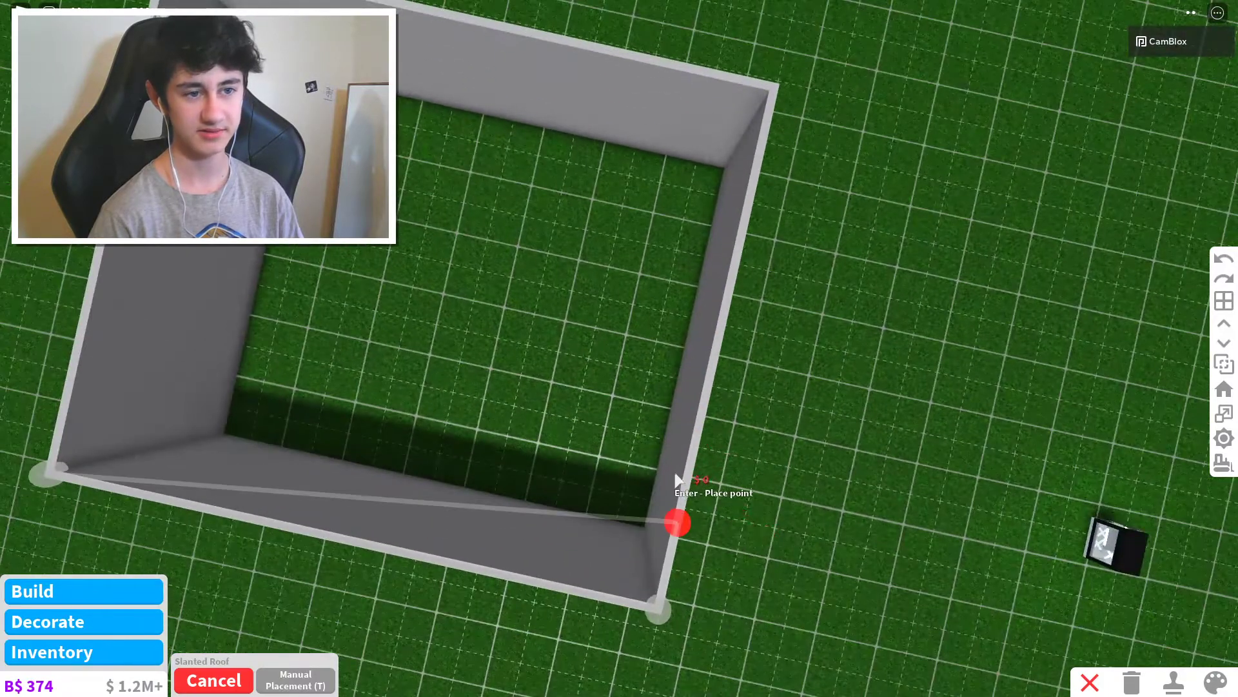
key("a")
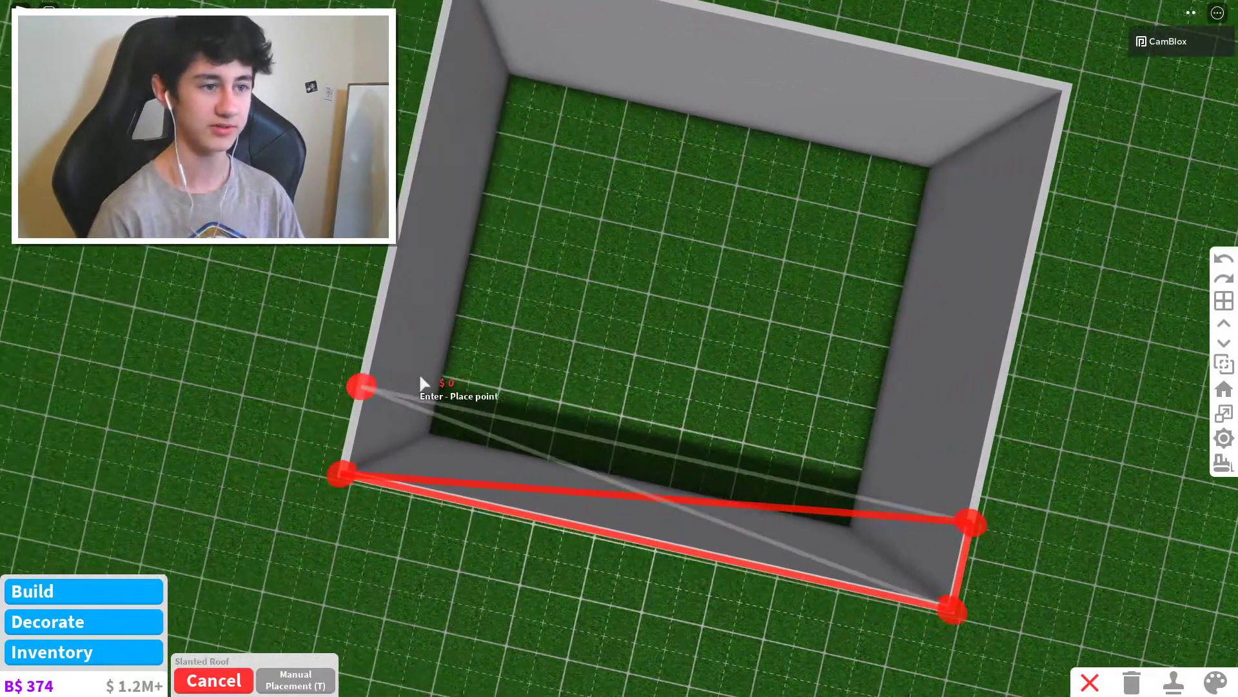
left_click(959, 553)
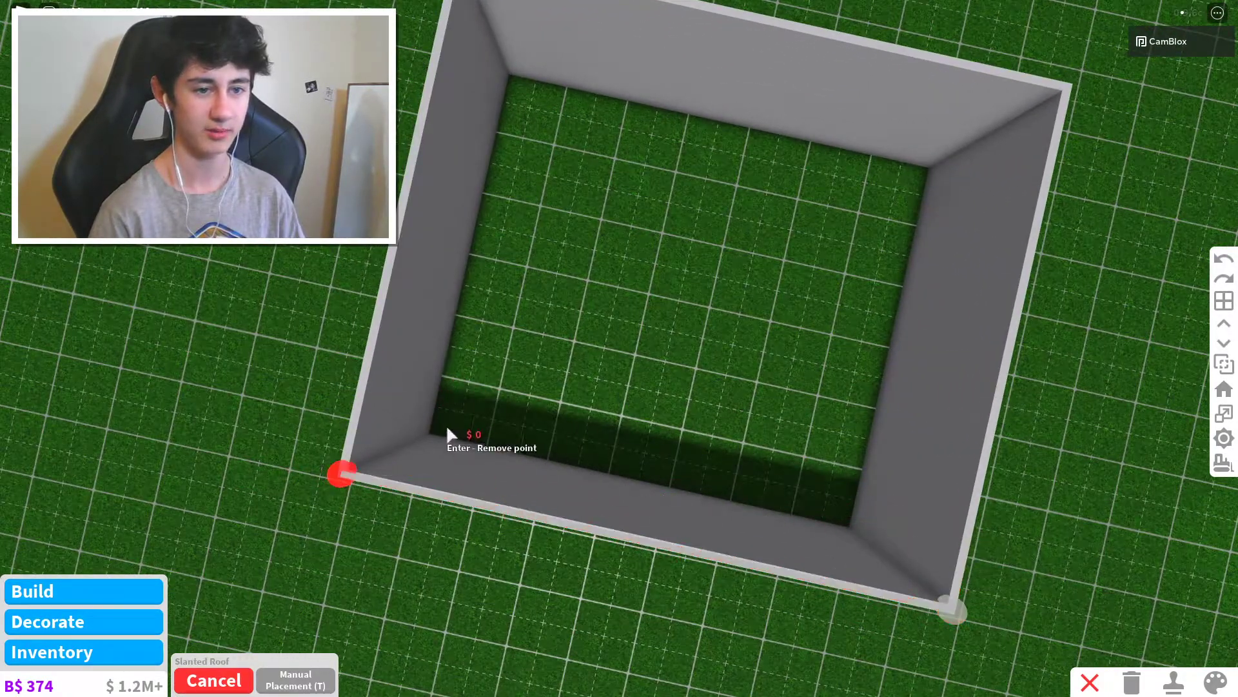
left_click(940, 506)
scroll(1030, 565, "up", 4)
scroll(1027, 555, "down", 3)
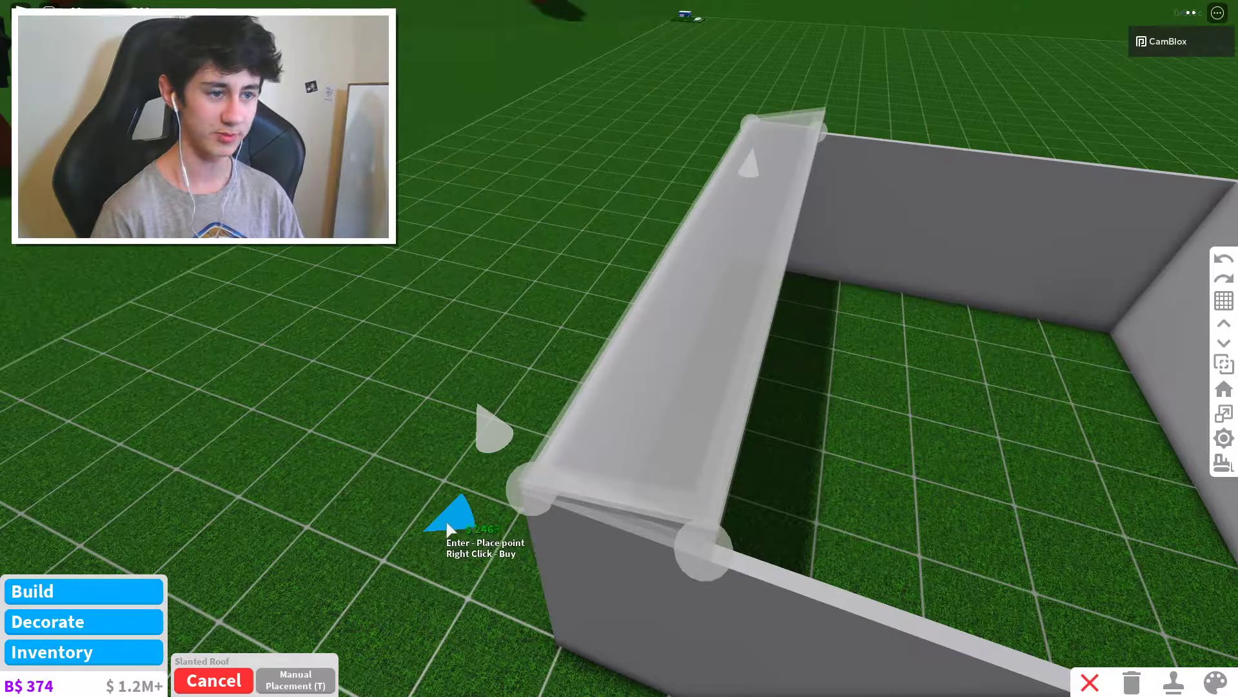
Steepen and buy the roof strip, then outline another strip along the right wall.
left_click_drag(450, 529, 633, 82)
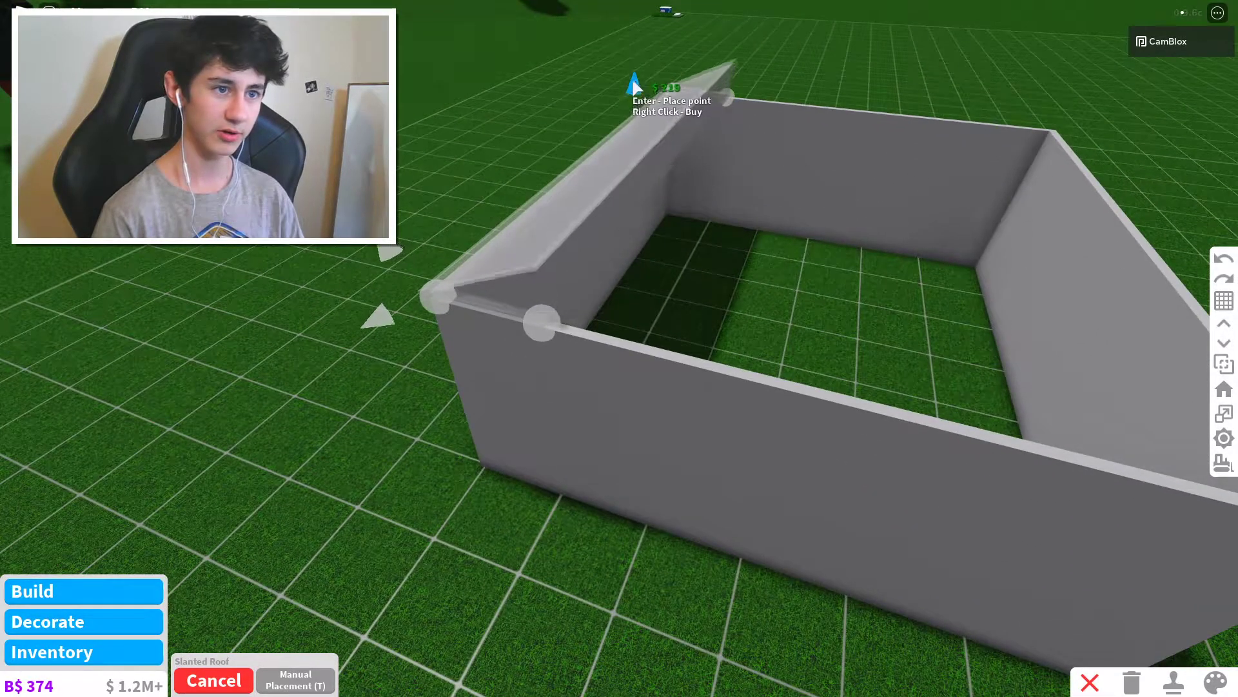
right_click(618, 41)
left_click_drag(748, 231, 777, 227)
left_click(570, 484)
left_click(645, 269)
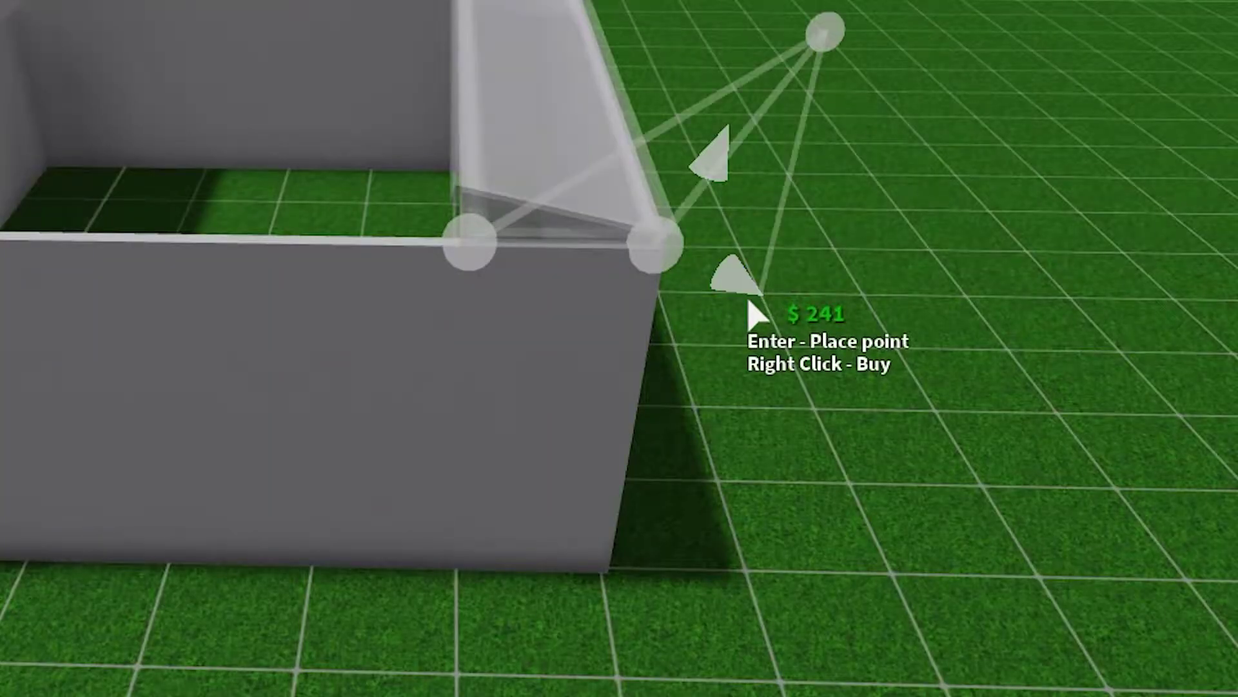
scroll(672, 58, "up", 2)
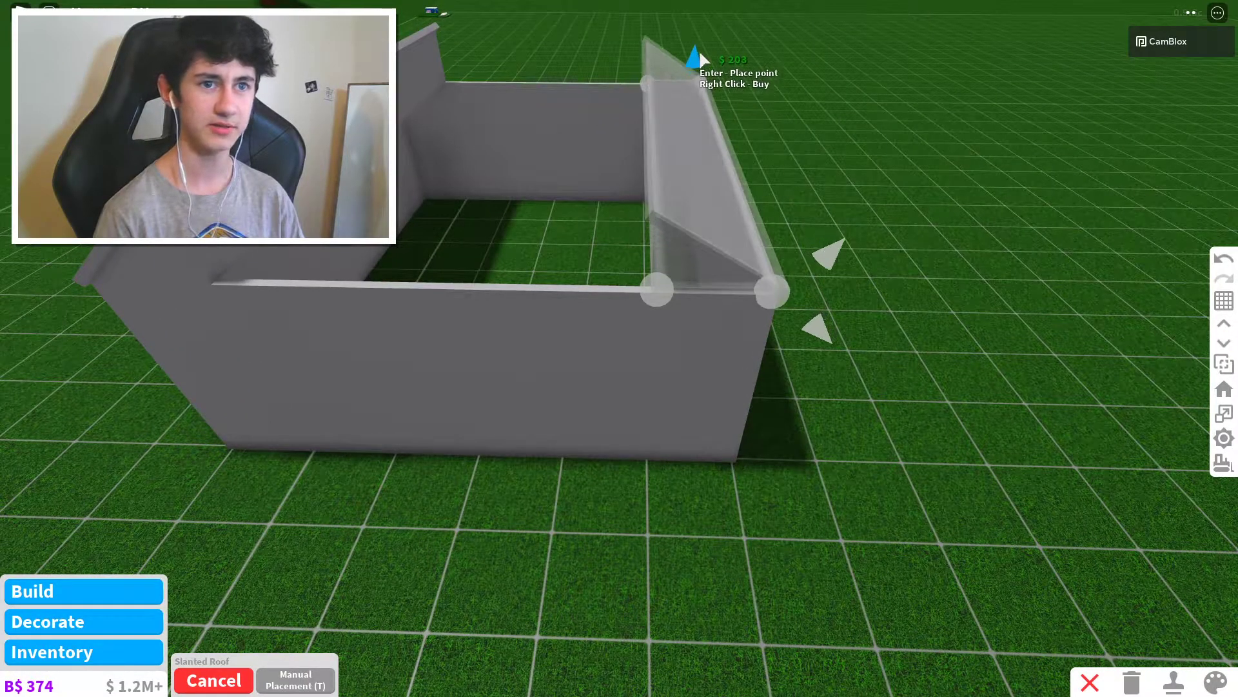
Buy the right-wall roof strip and outline a $127 floor across the top of the box.
right_click(700, 48)
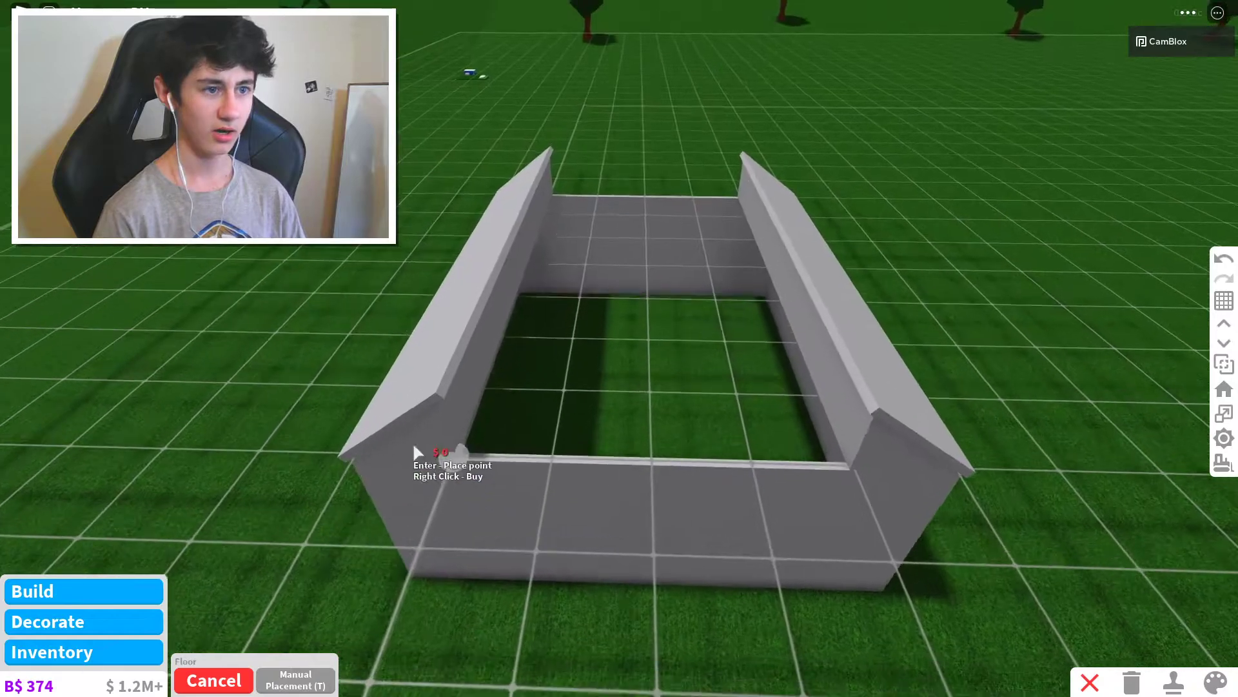
left_click(794, 490)
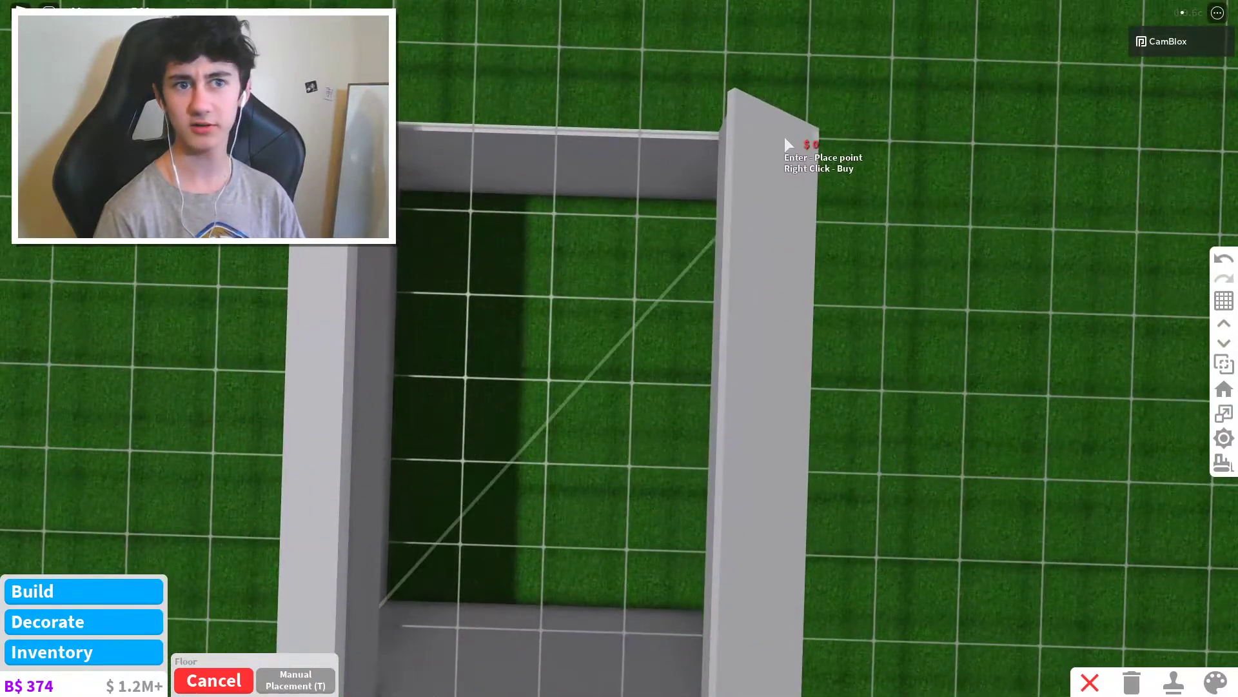
left_click(786, 137)
left_click(485, 282)
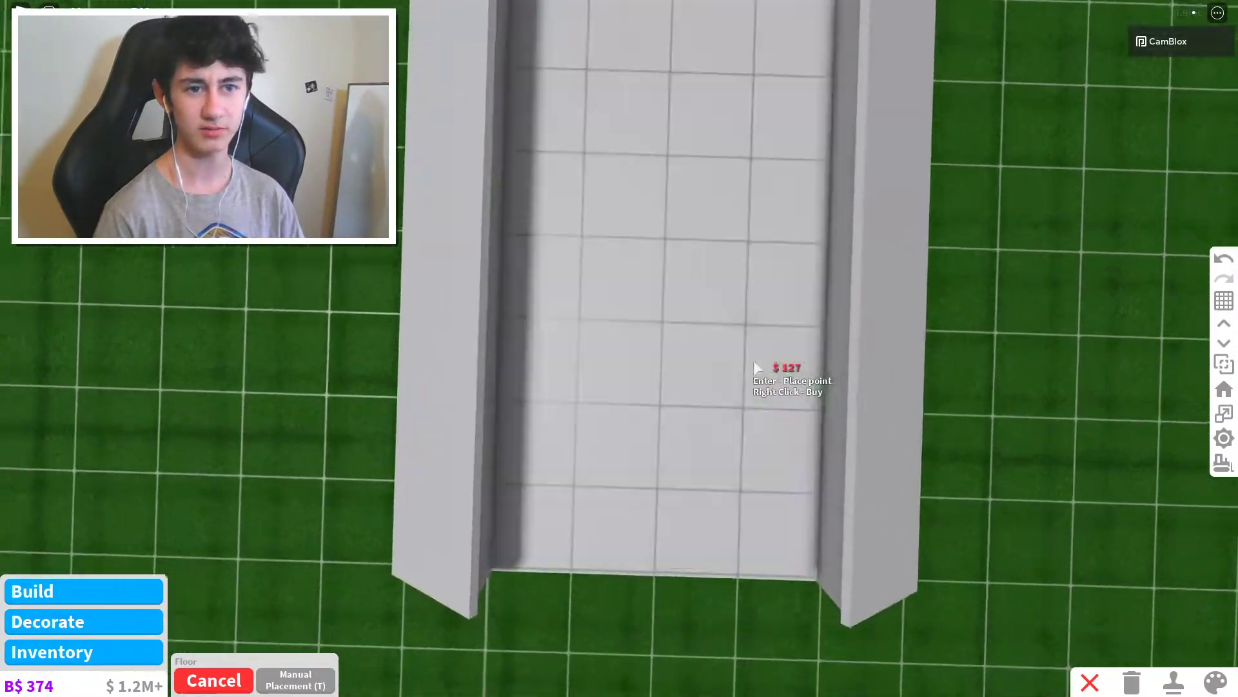
scroll(790, 393, "up", 5)
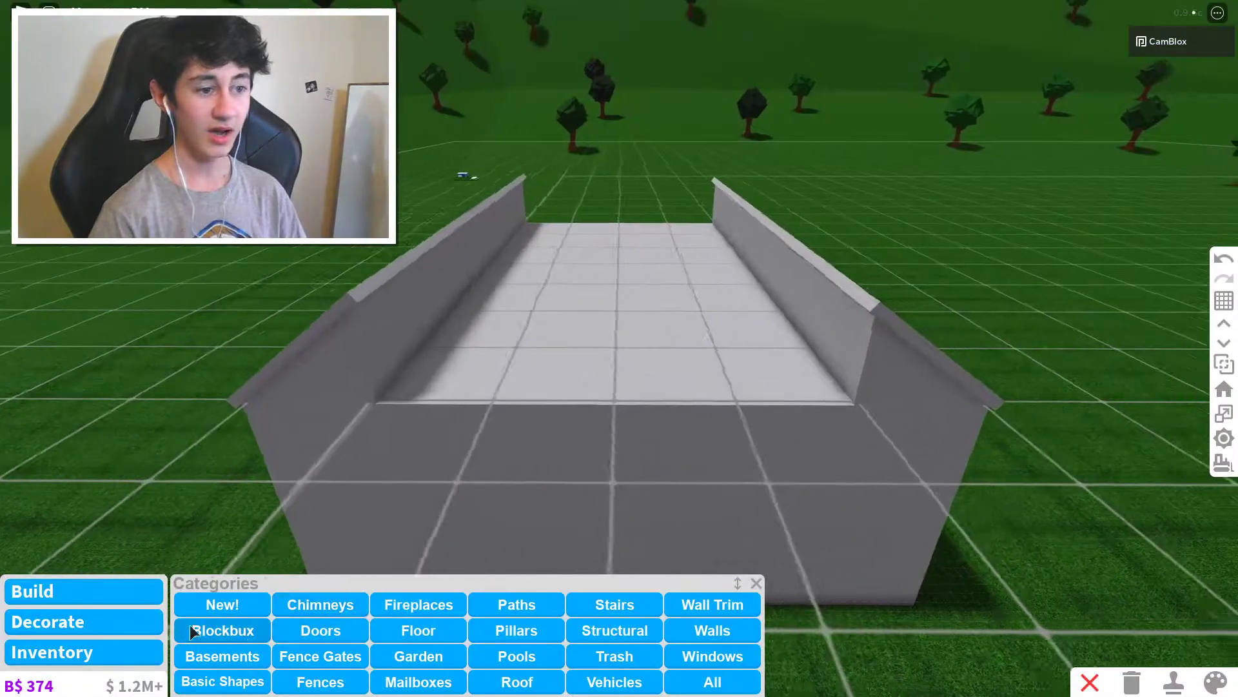
Place a Cube and stretch it into a long gray block across the front, then buy it.
left_click(193, 631)
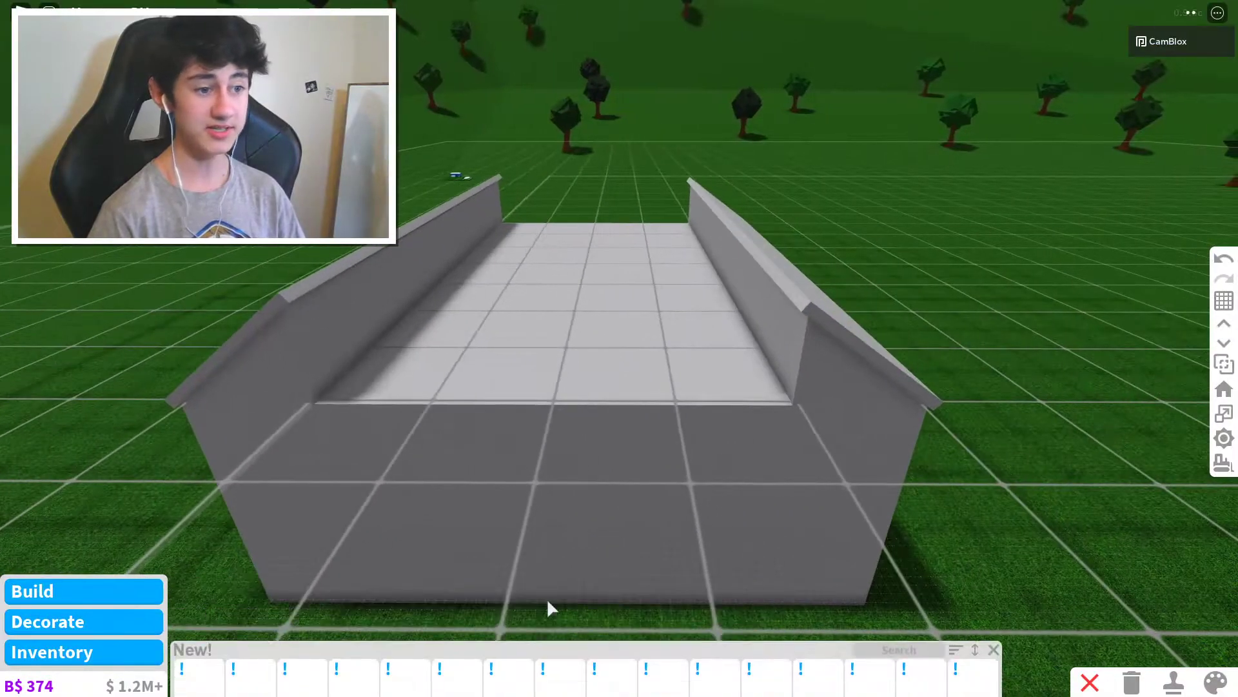
left_click(389, 619)
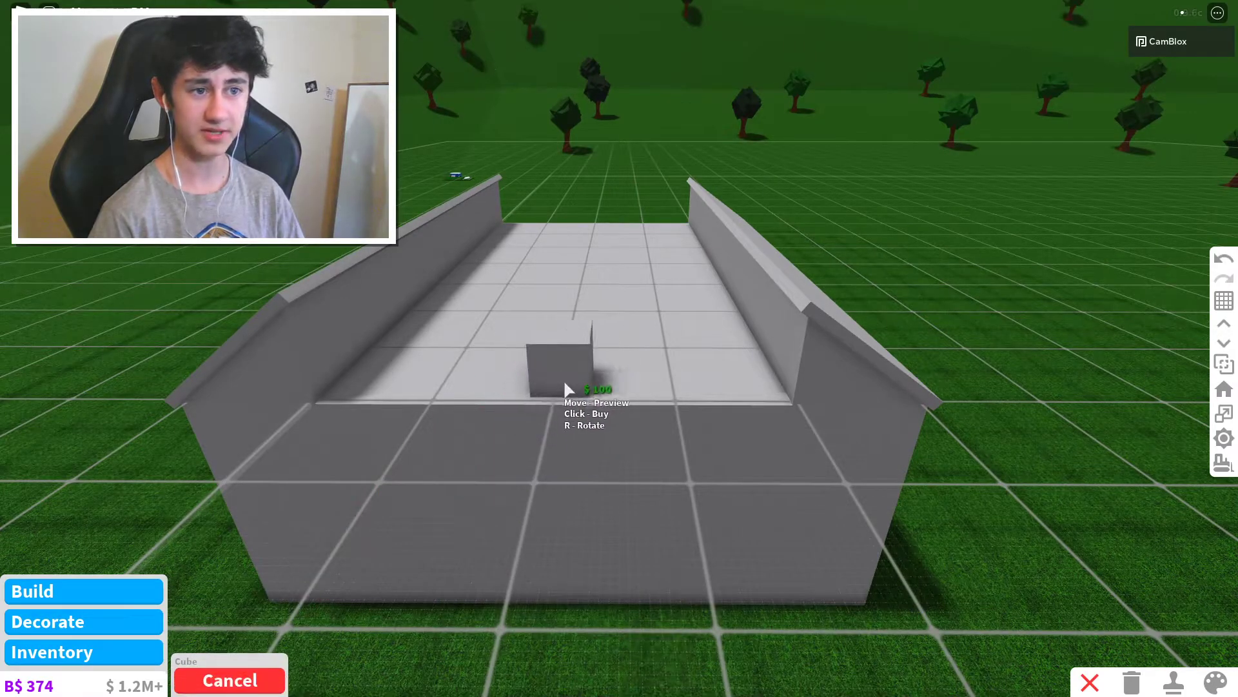
left_click(566, 380)
left_click_drag(622, 367, 838, 361)
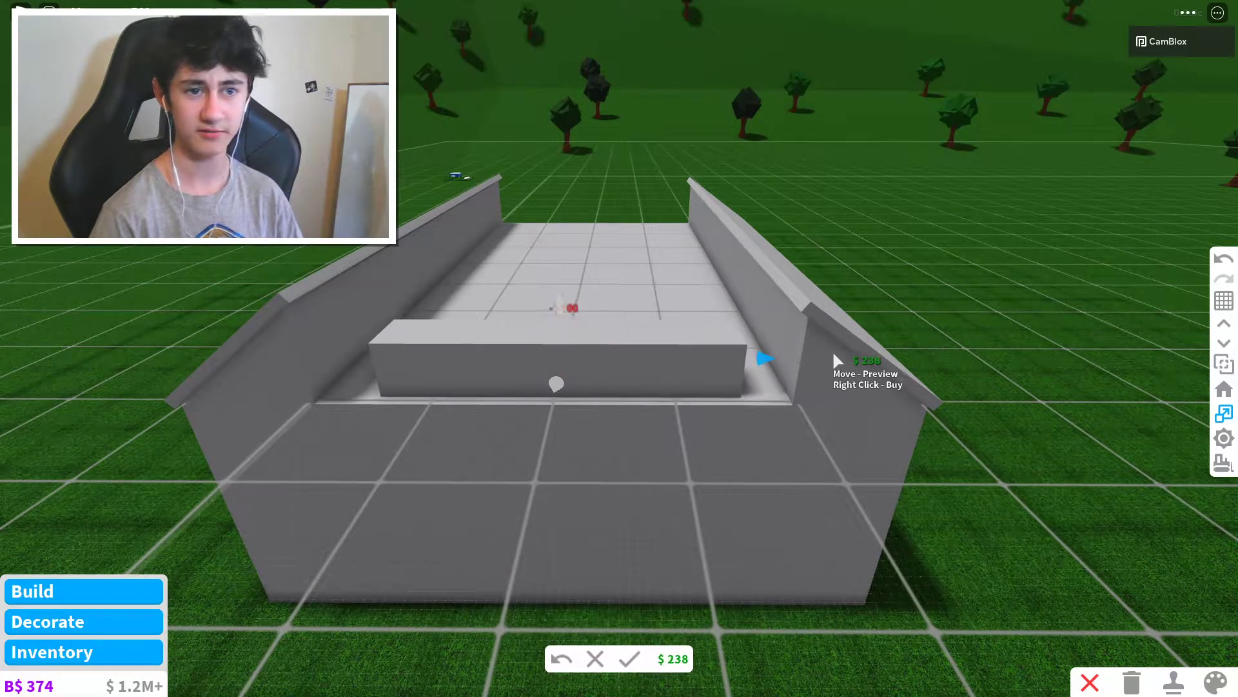
right_click(733, 446)
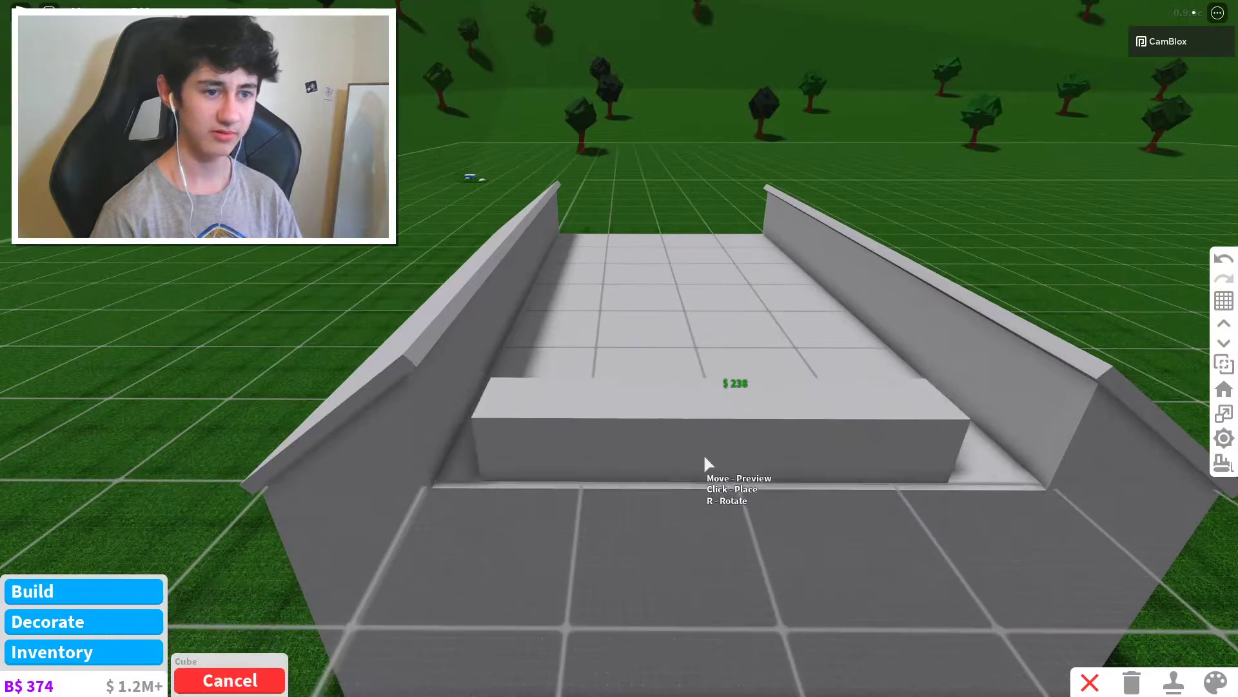
Add a second cube, make it taller, and buy it.
left_click(654, 467)
left_click_drag(658, 355, 668, 276)
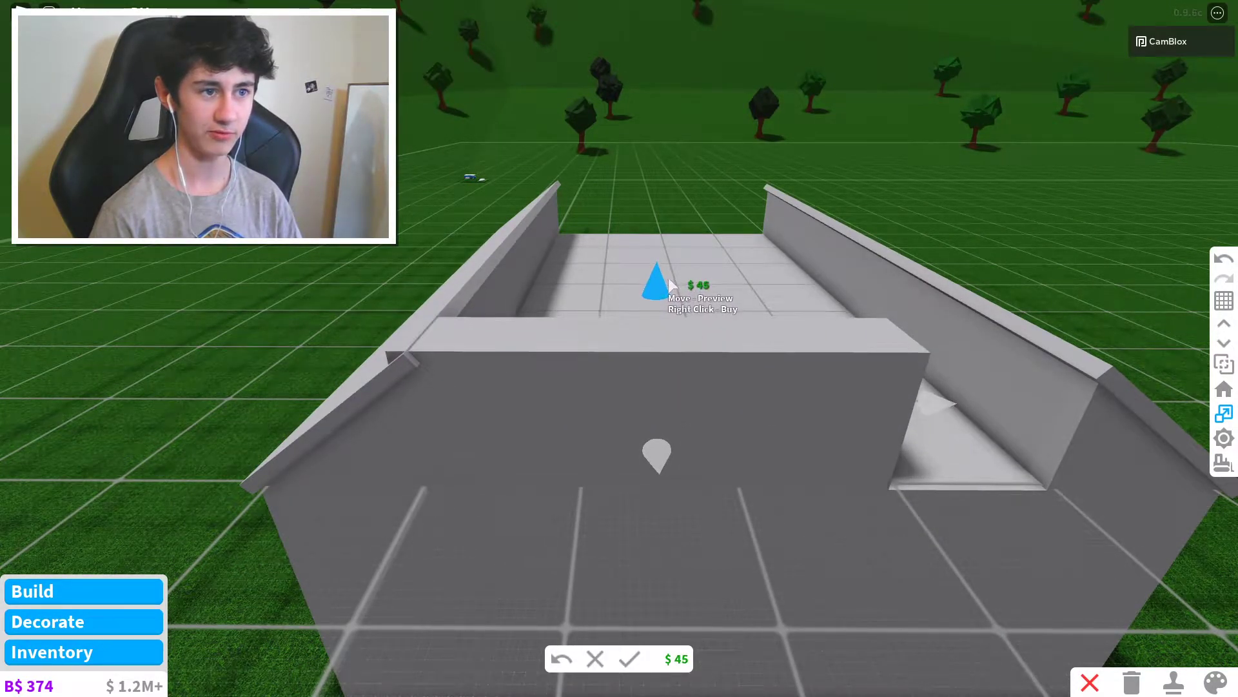
right_click(668, 278)
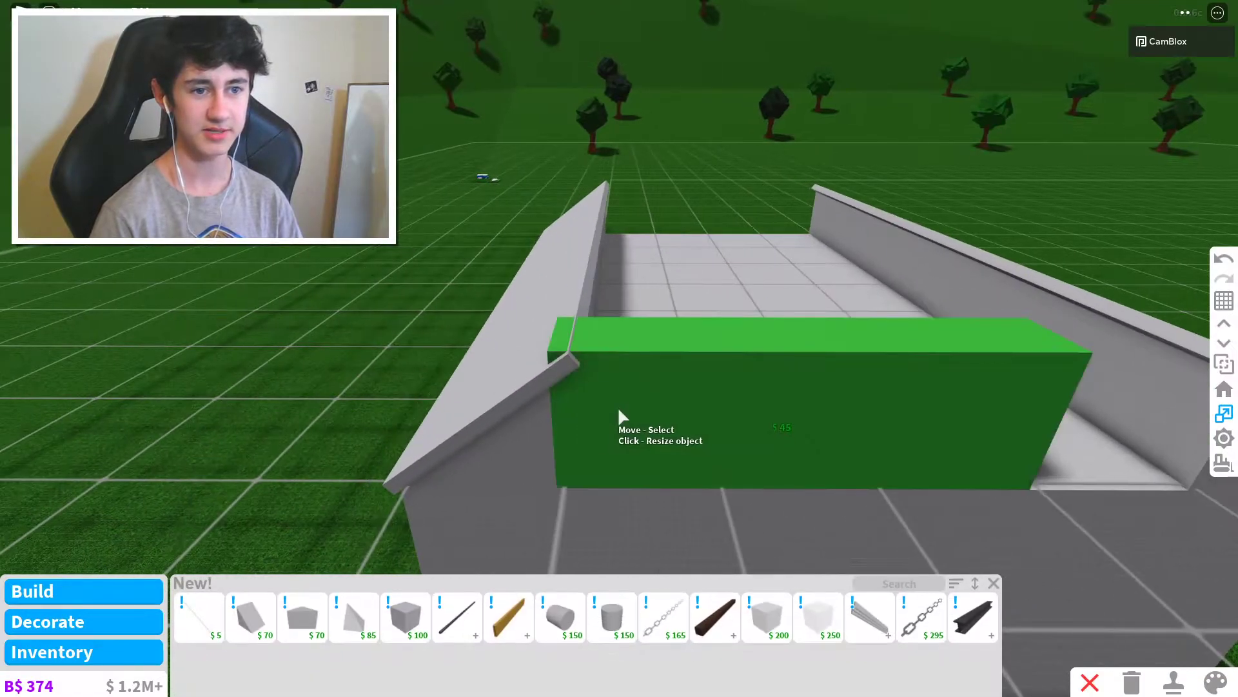
scroll(576, 459, "down", 5)
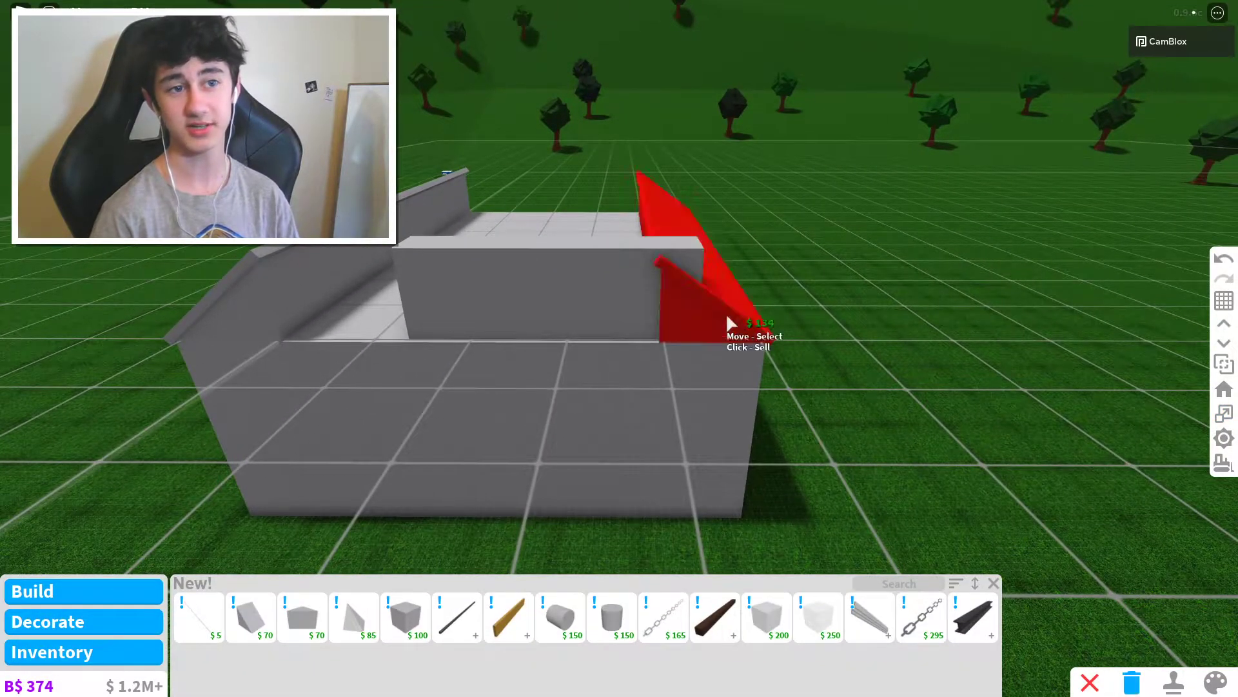
Begin a slanted roof layout, cancel it, and bring up the building parts catalog.
left_click(728, 323)
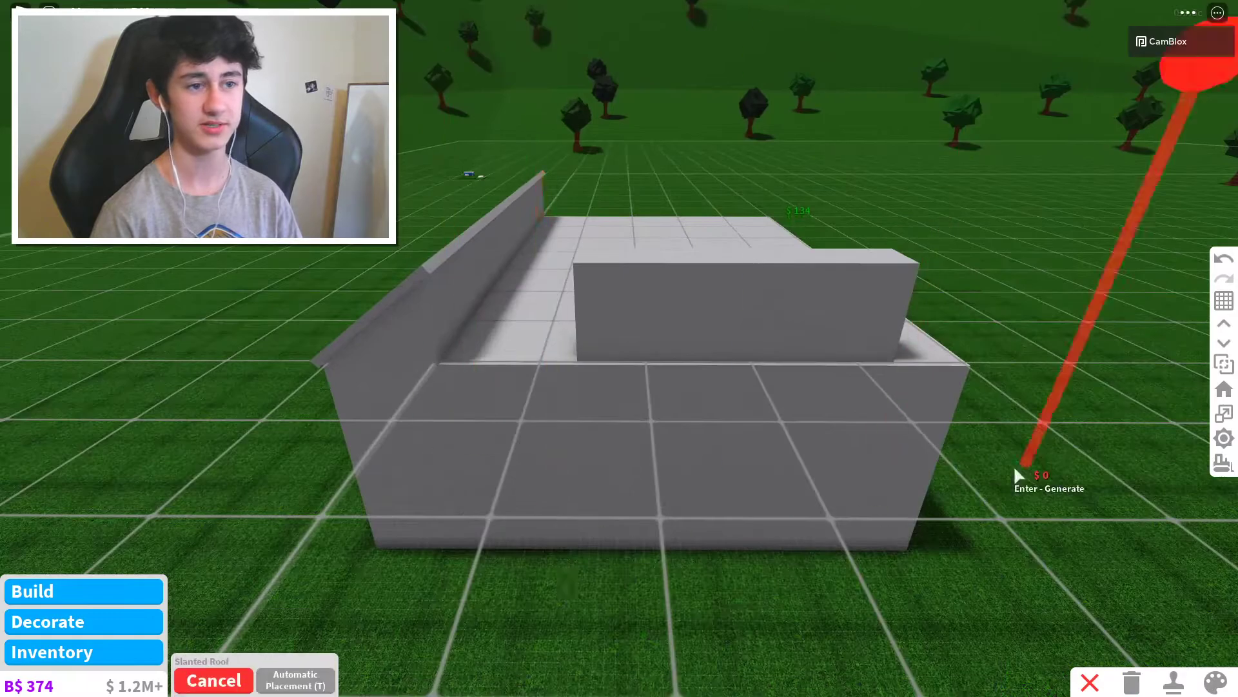
scroll(746, 397, "up", 3)
scroll(304, 672, "down", 3)
scroll(303, 680, "up", 3)
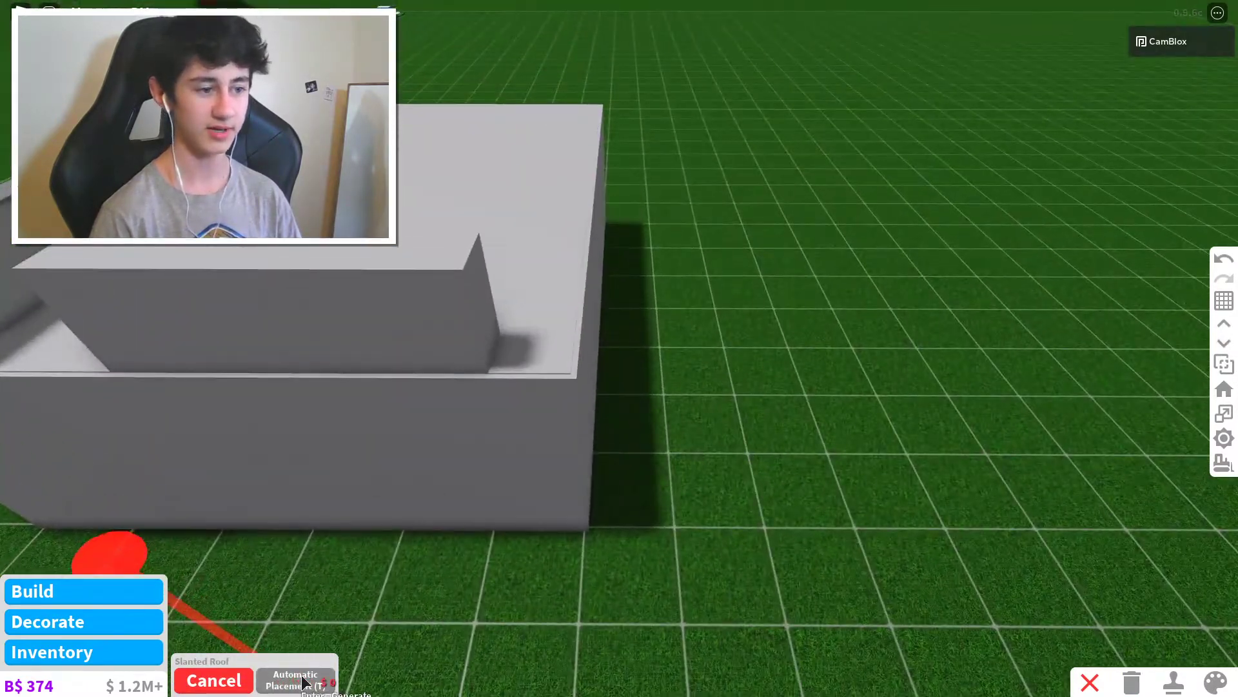
scroll(613, 273, "down", 3)
scroll(617, 279, "up", 2)
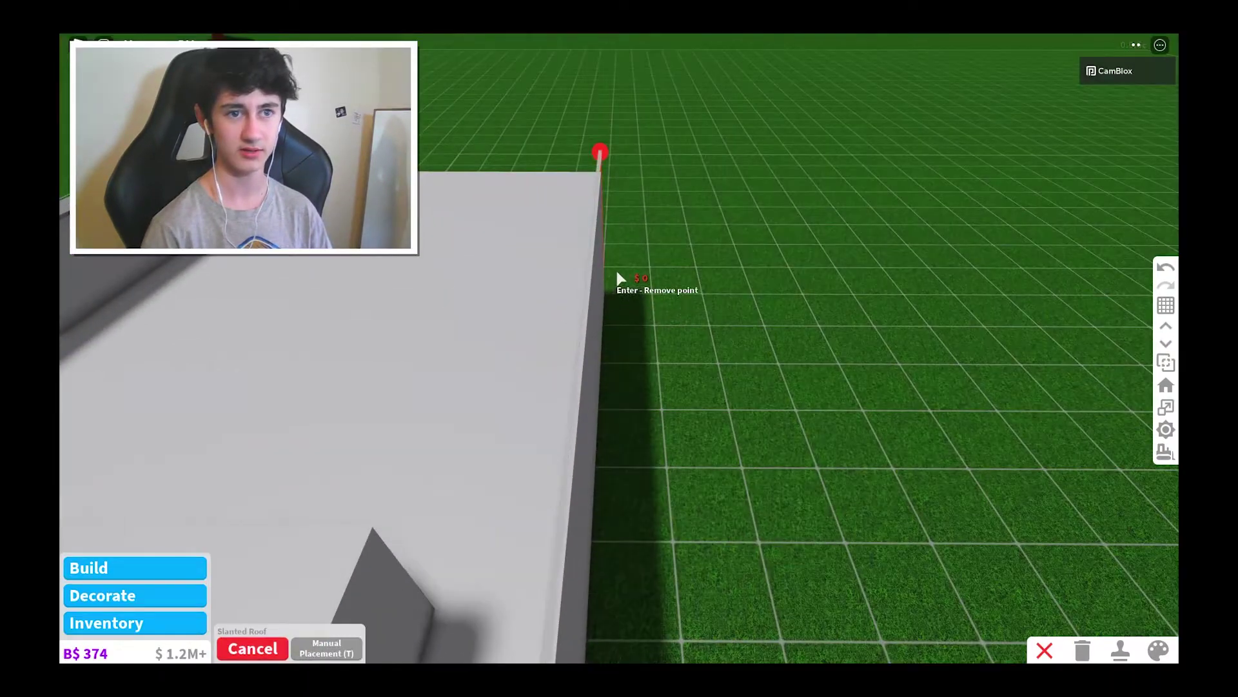
scroll(621, 279, "down", 2)
scroll(623, 200, "down", 5)
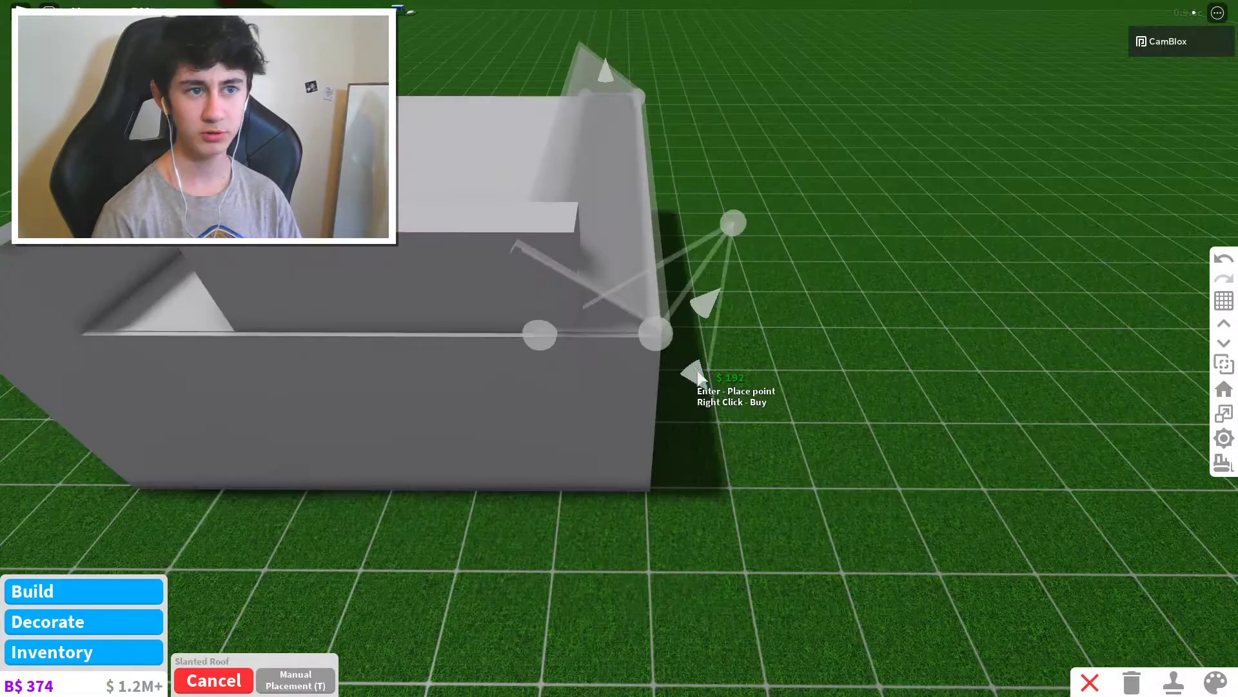
key("Escape")
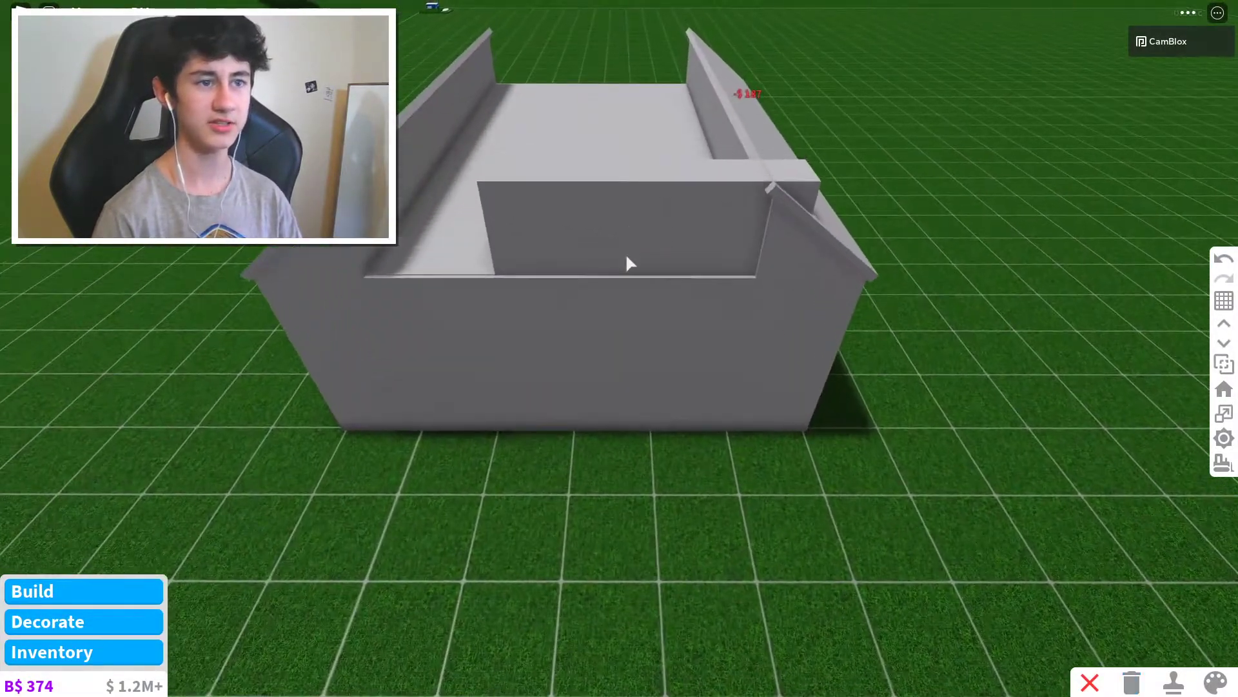
left_click(624, 263)
scroll(401, 262, "up", 5)
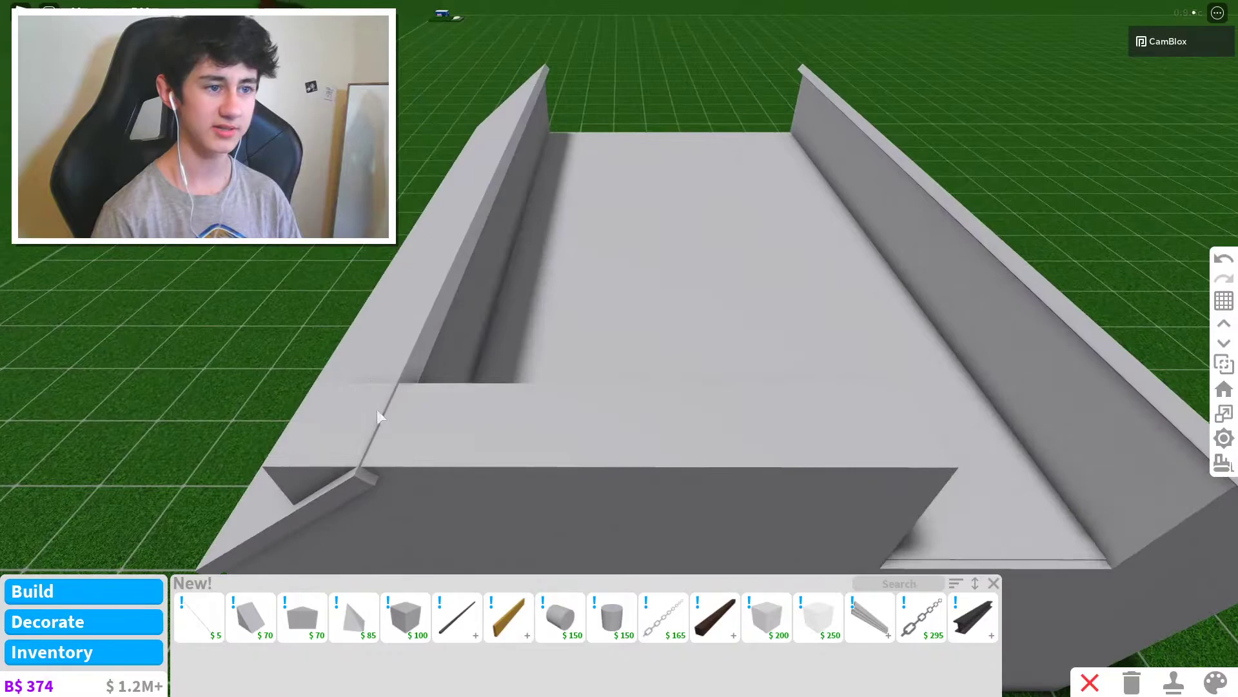
left_click(405, 634)
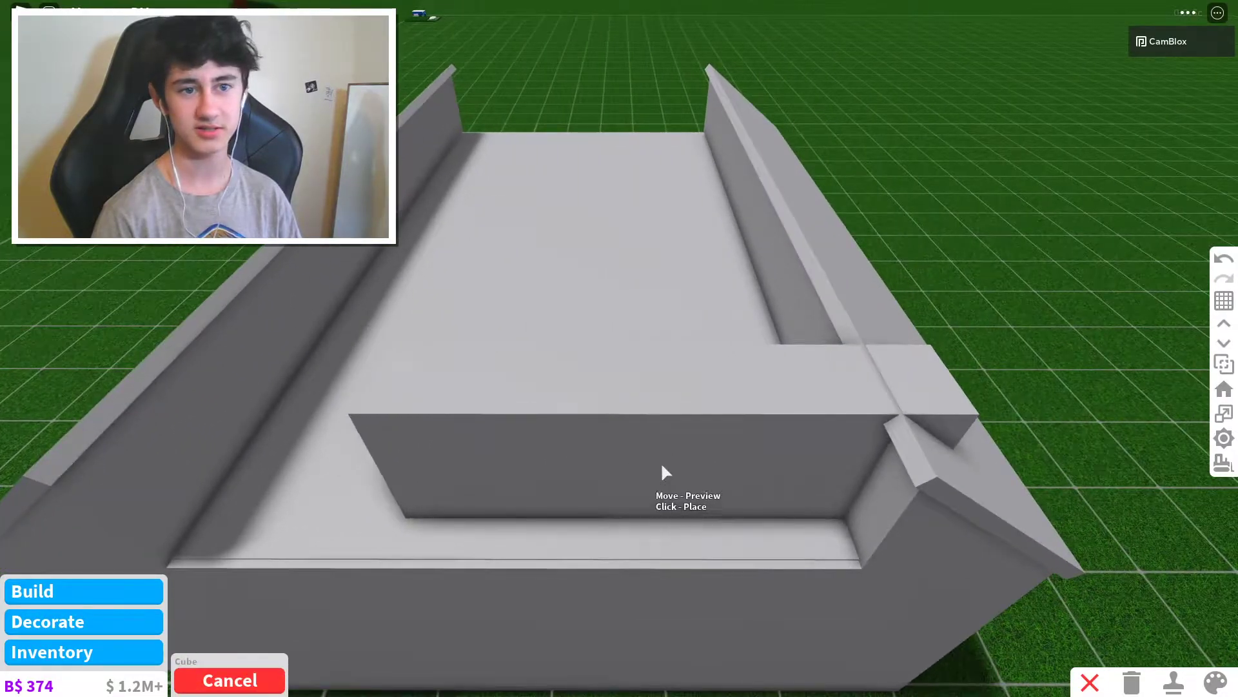
key("Escape")
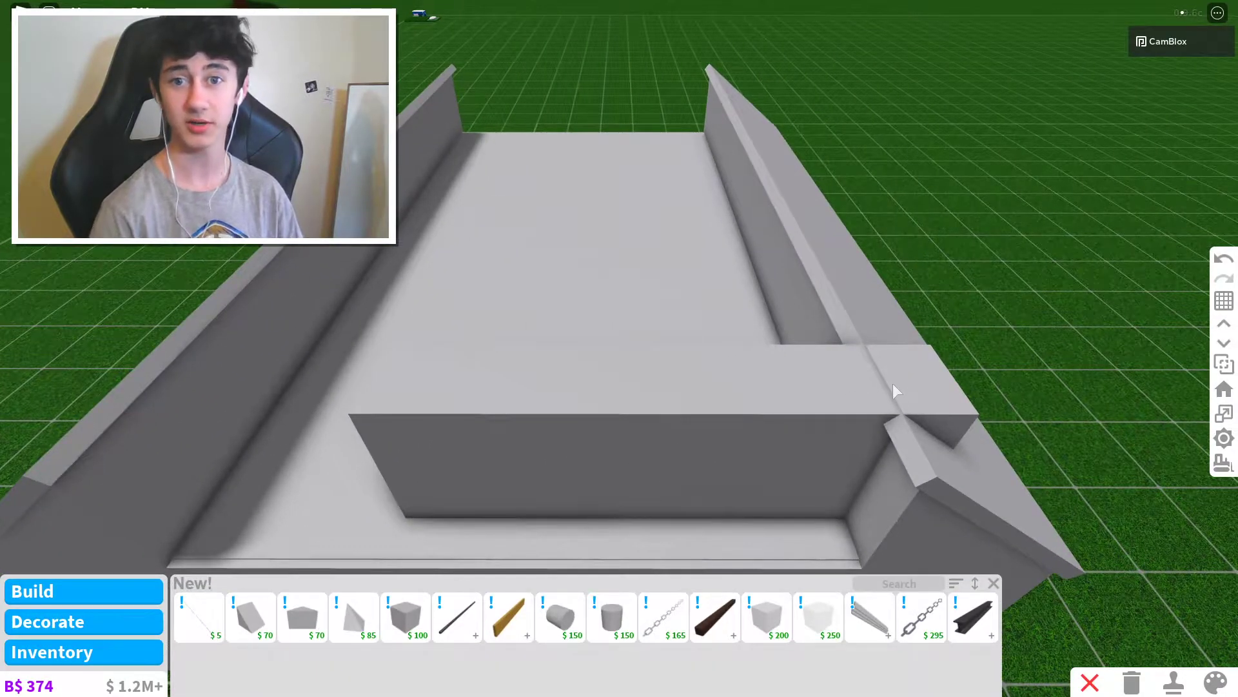
scroll(893, 383, "down", 10)
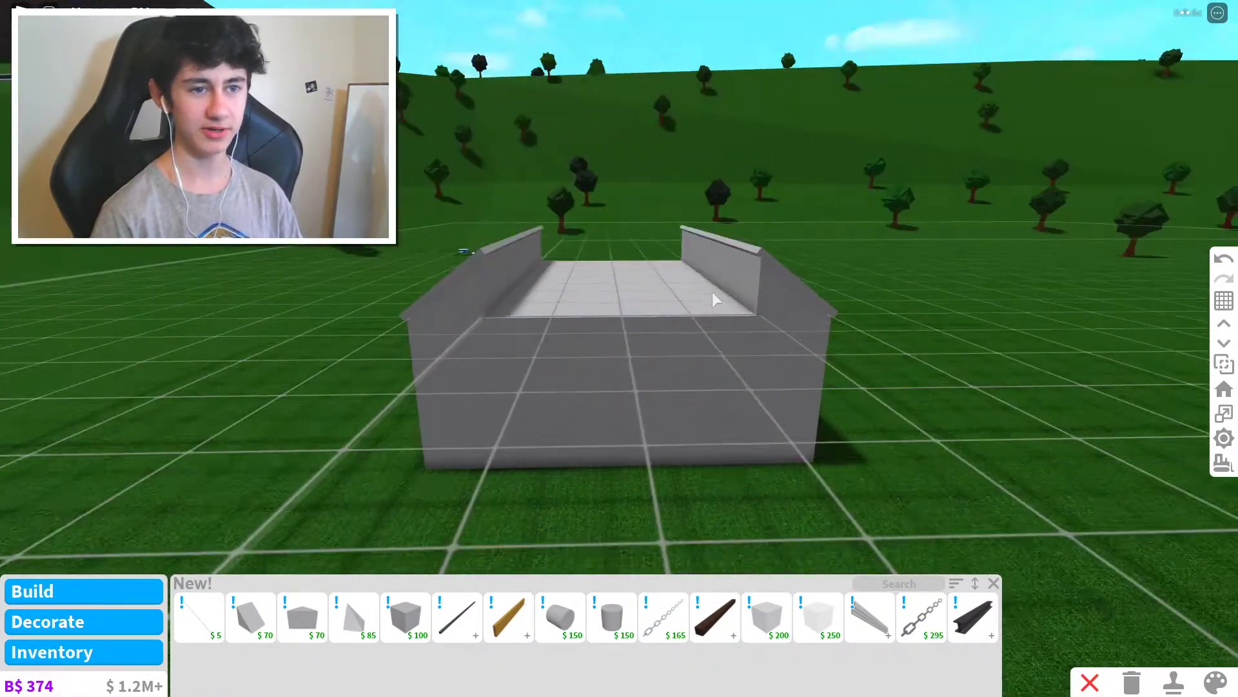
scroll(492, 300, "up", 2)
scroll(747, 306, "up", 2)
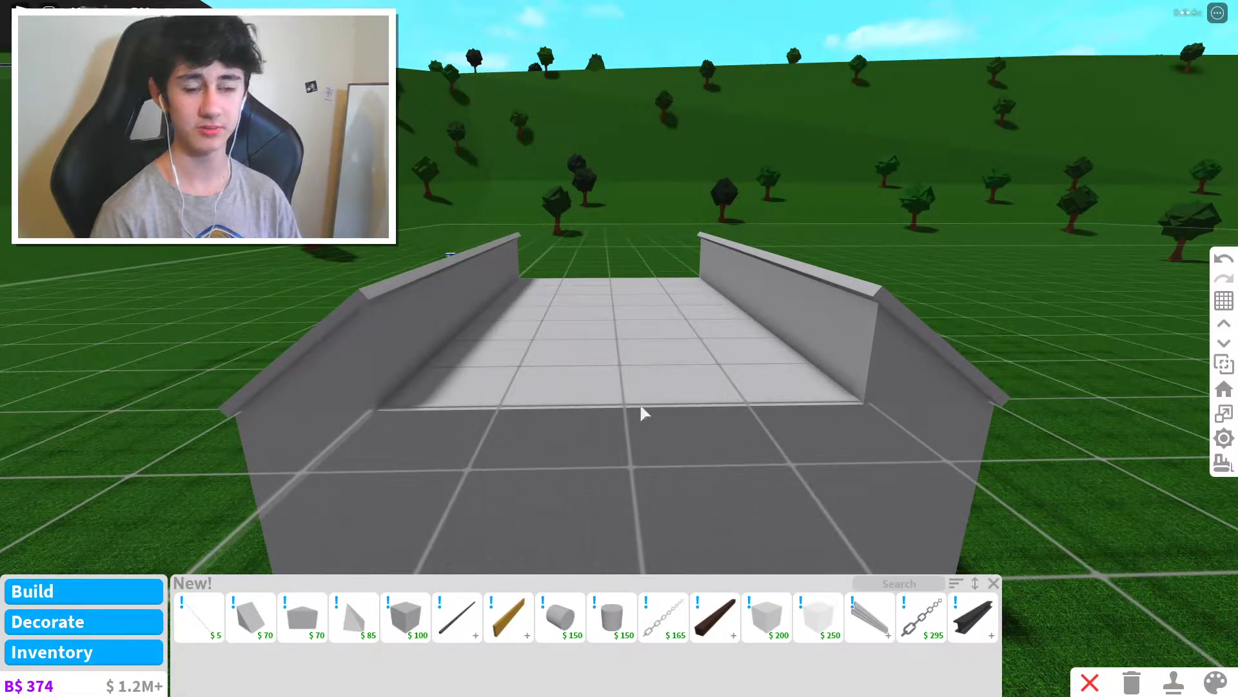
left_click(405, 616)
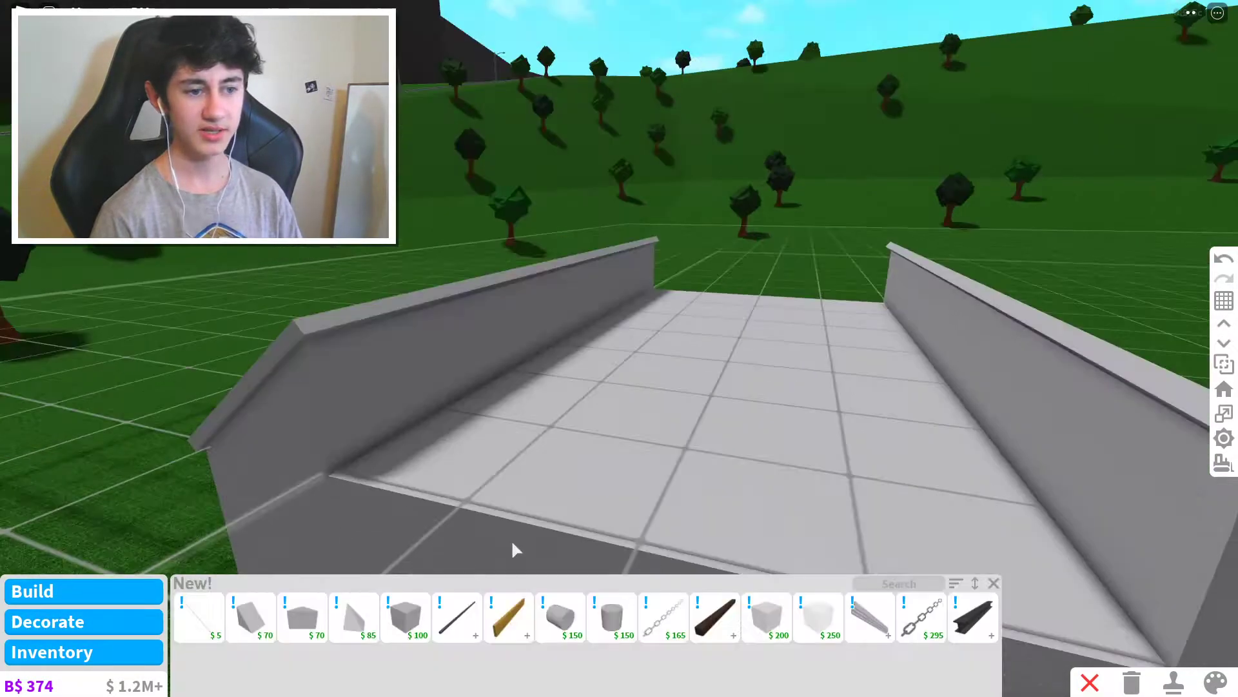
Place and buy a cube part, then nudge it along the house's left wall.
left_click(403, 618)
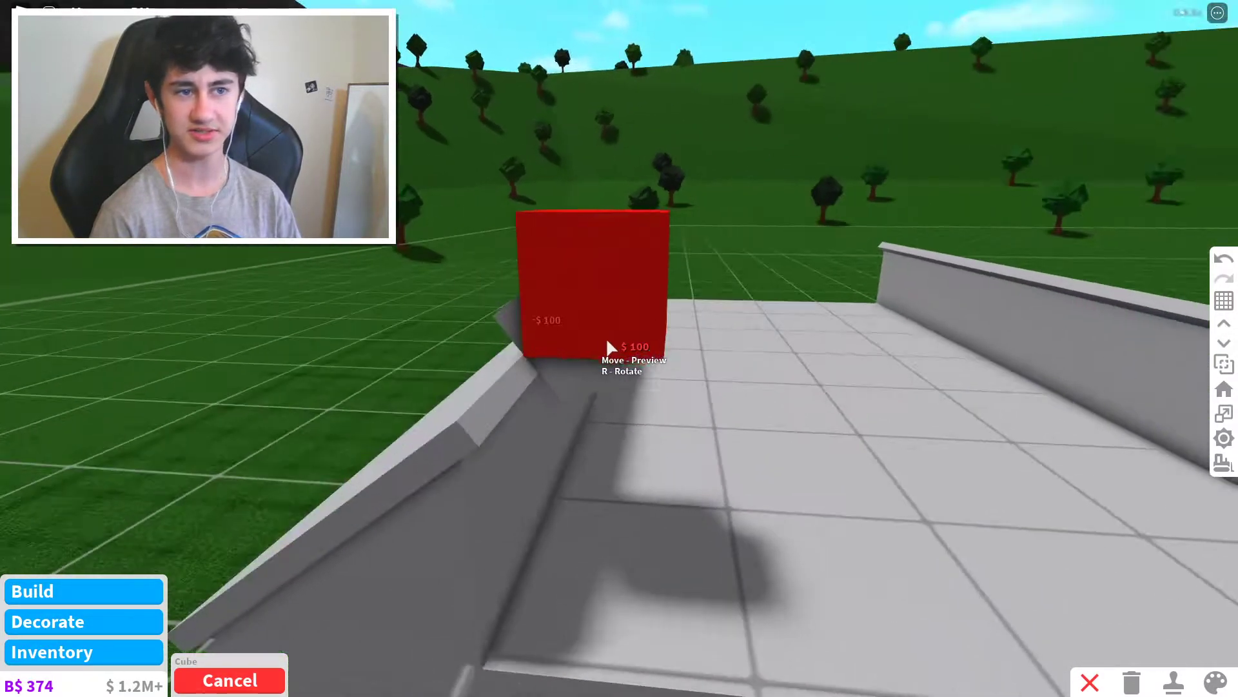
left_click(608, 352)
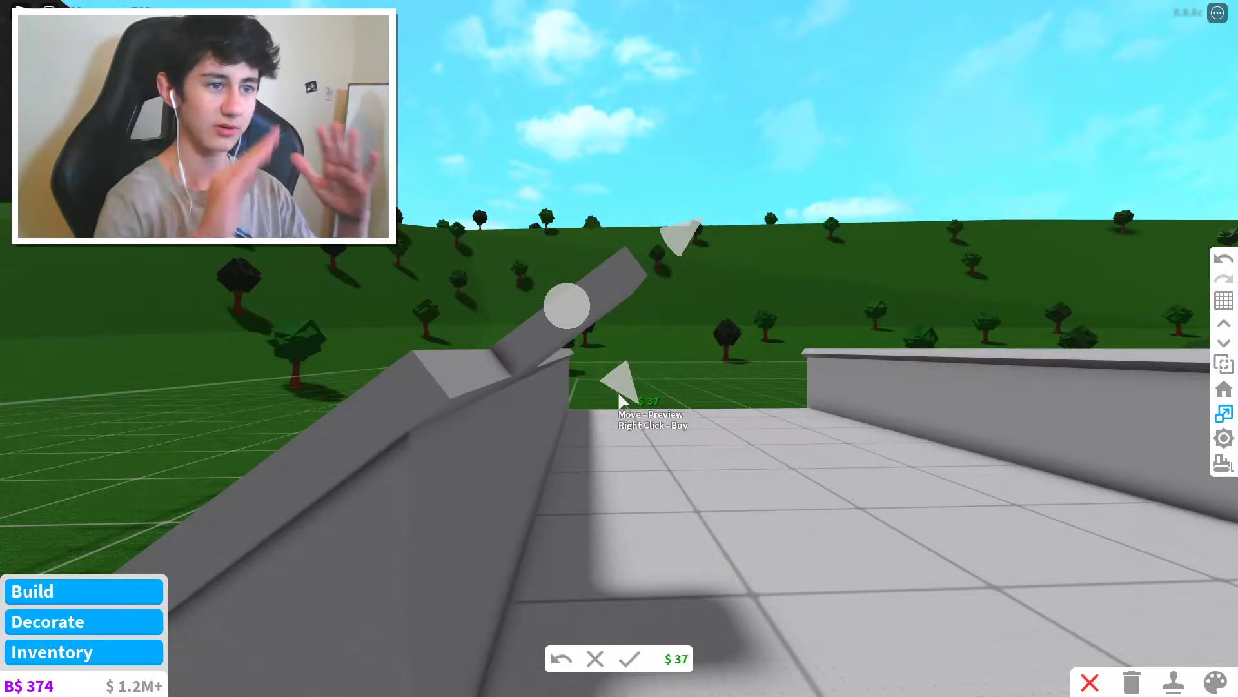
right_click(621, 401)
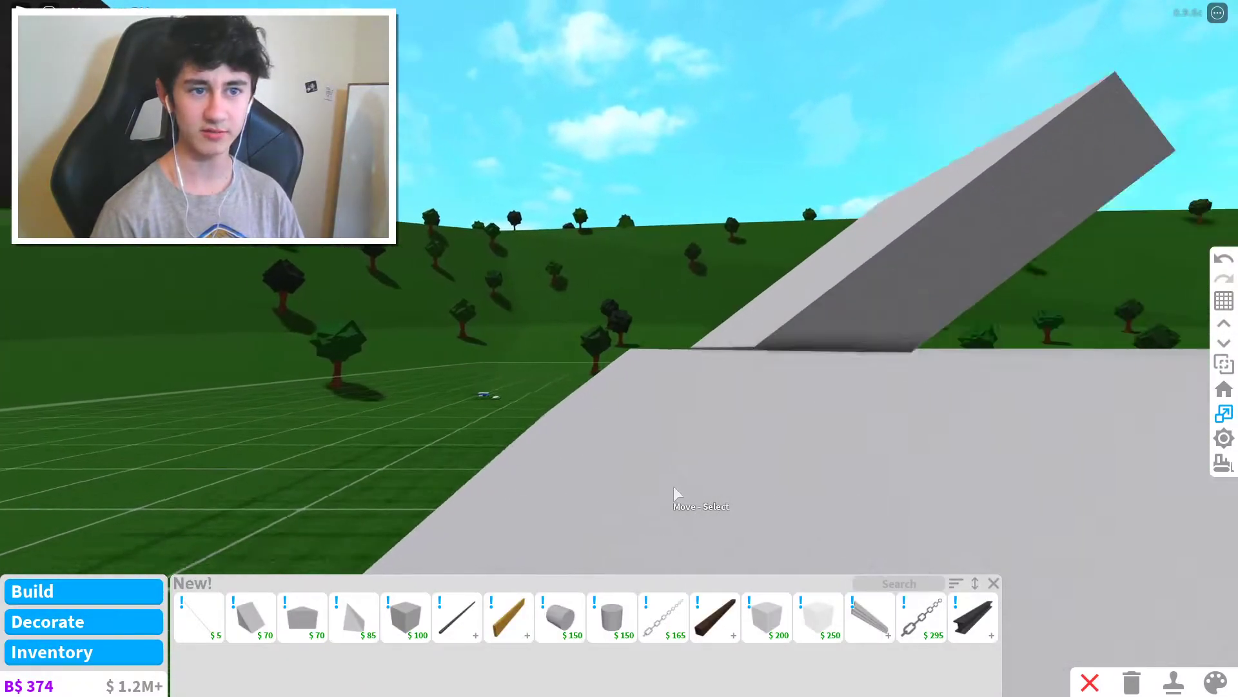
left_click(790, 298)
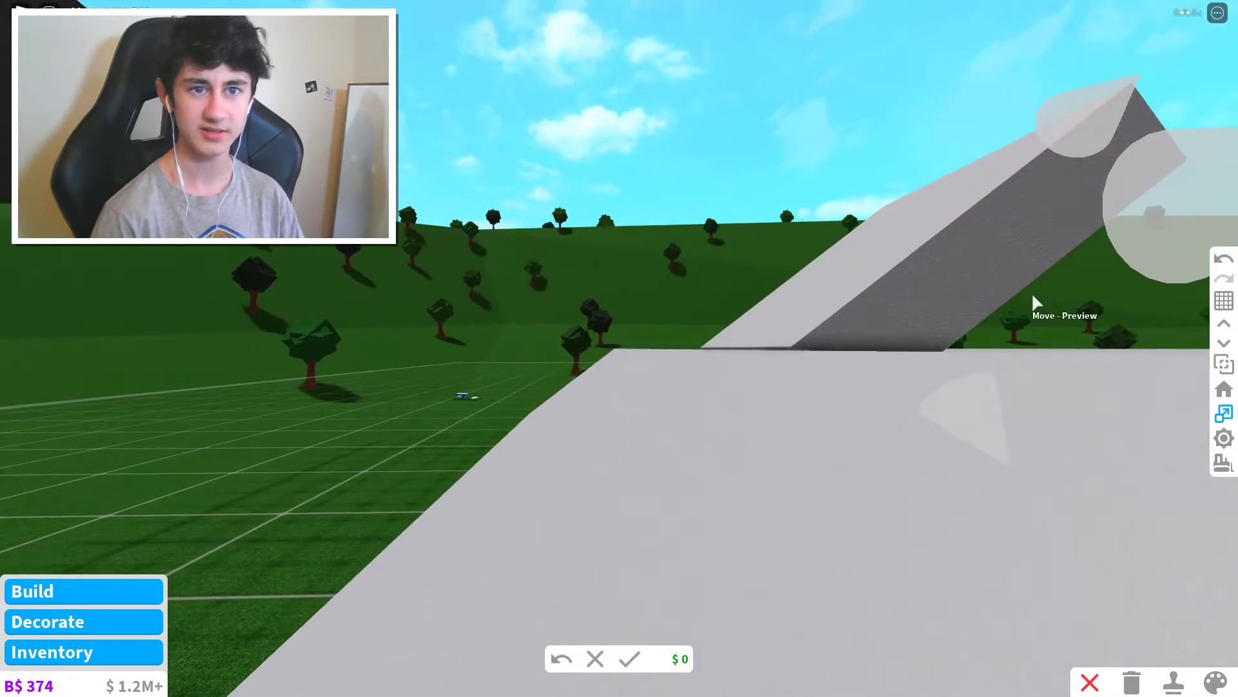
left_click_drag(970, 409, 1060, 443)
key("Return")
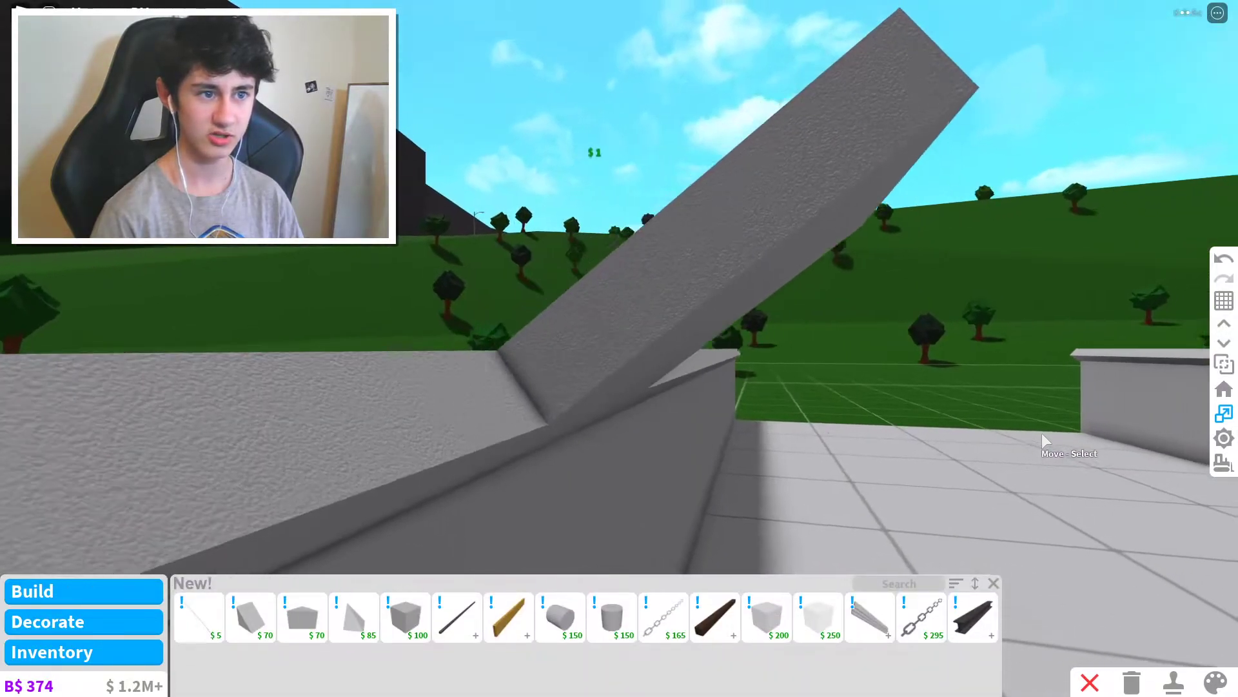
Slide the piece left and stretch it into a tilted $476 roof slab across the house.
left_click(664, 334)
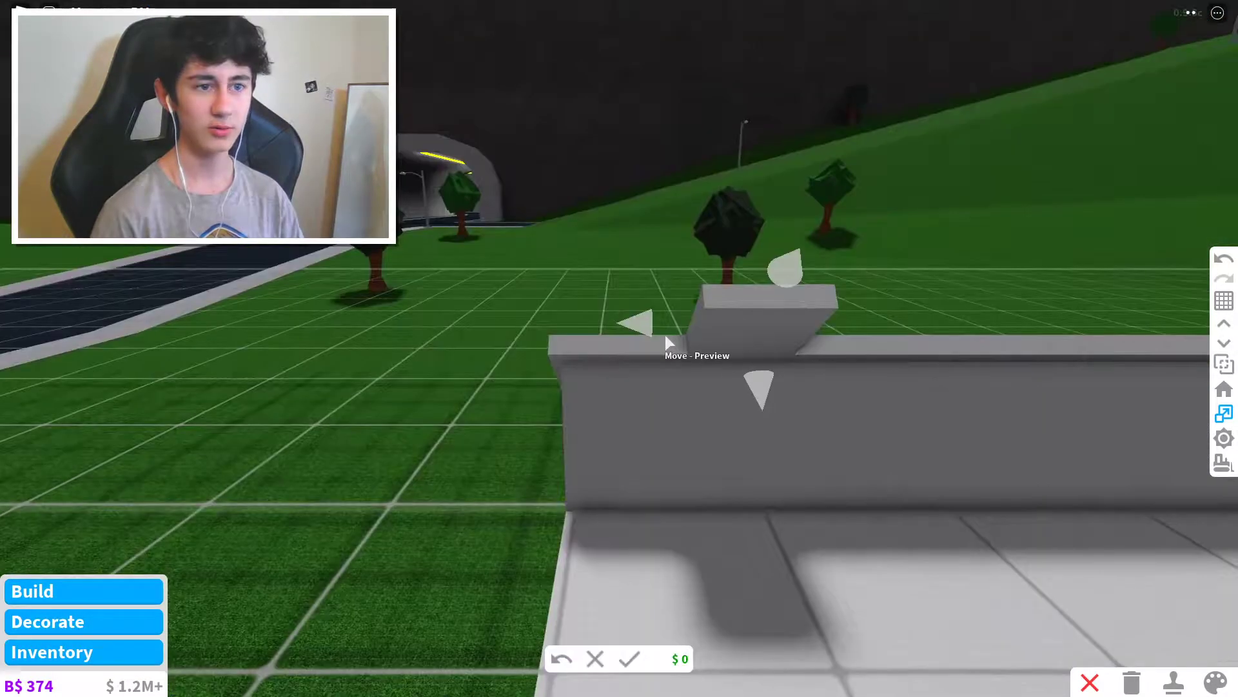
left_click_drag(645, 329, 319, 328)
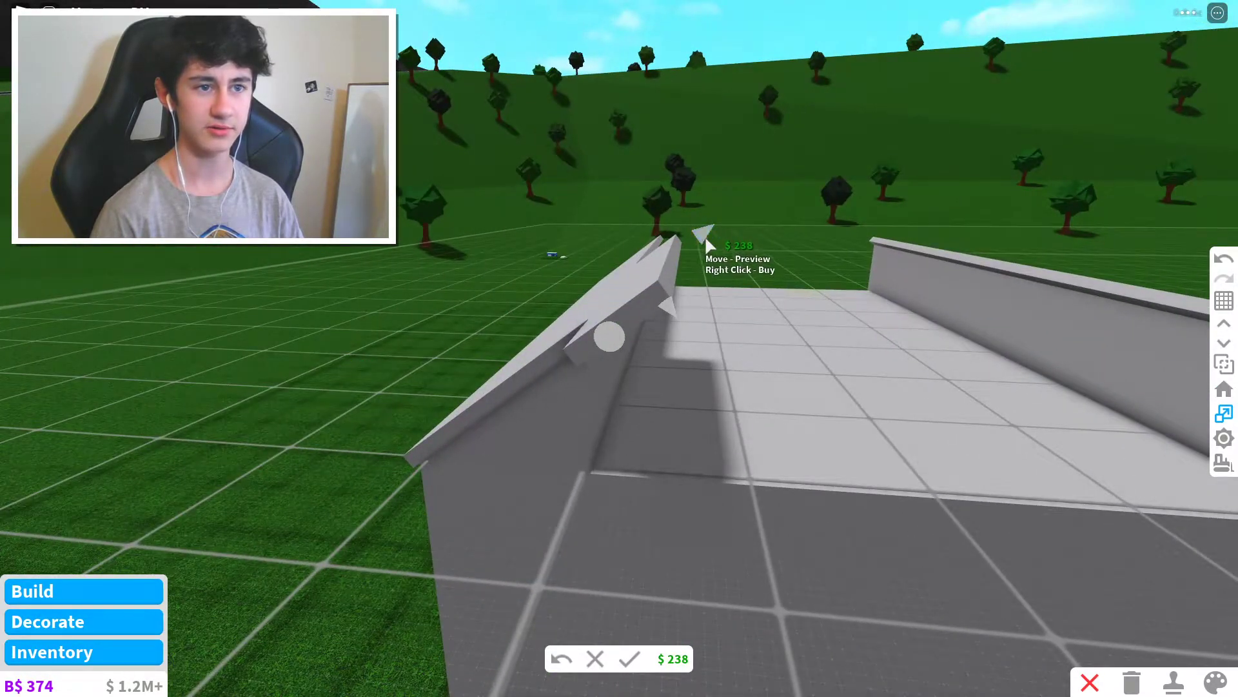
left_click_drag(705, 234, 953, 90)
scroll(971, 77, "down", 5)
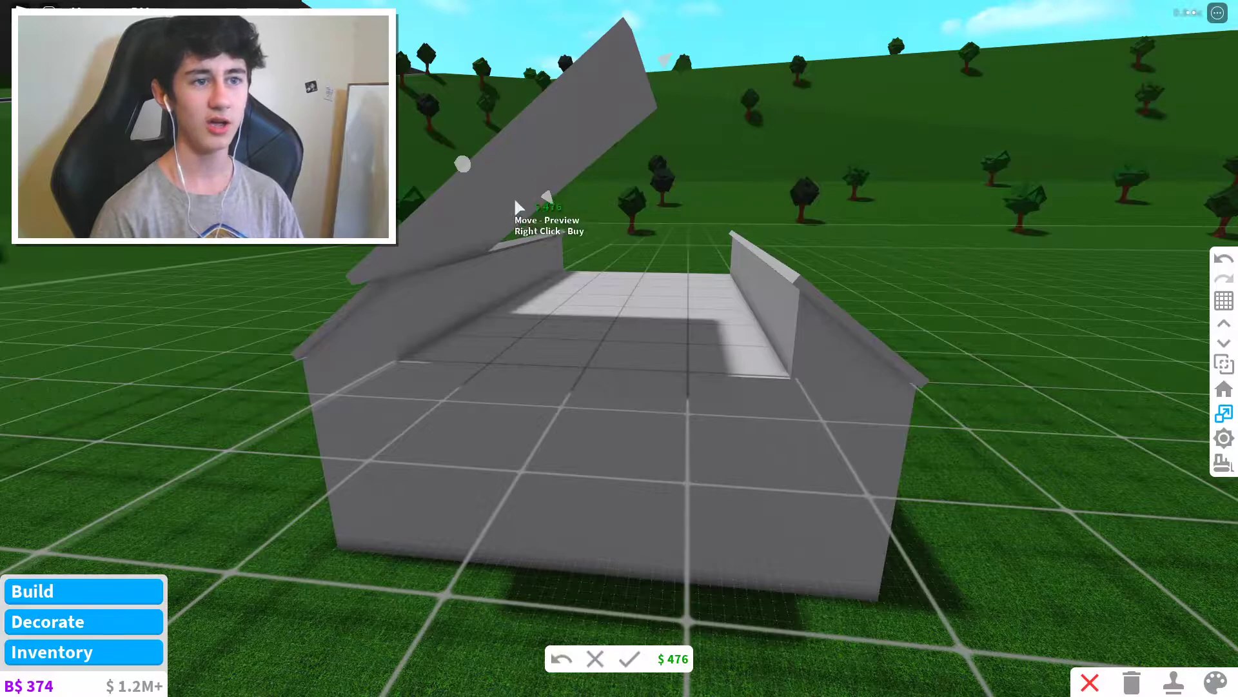
Buy the stretched roof panel and copy it to make a $613 matching panel.
right_click(733, 135)
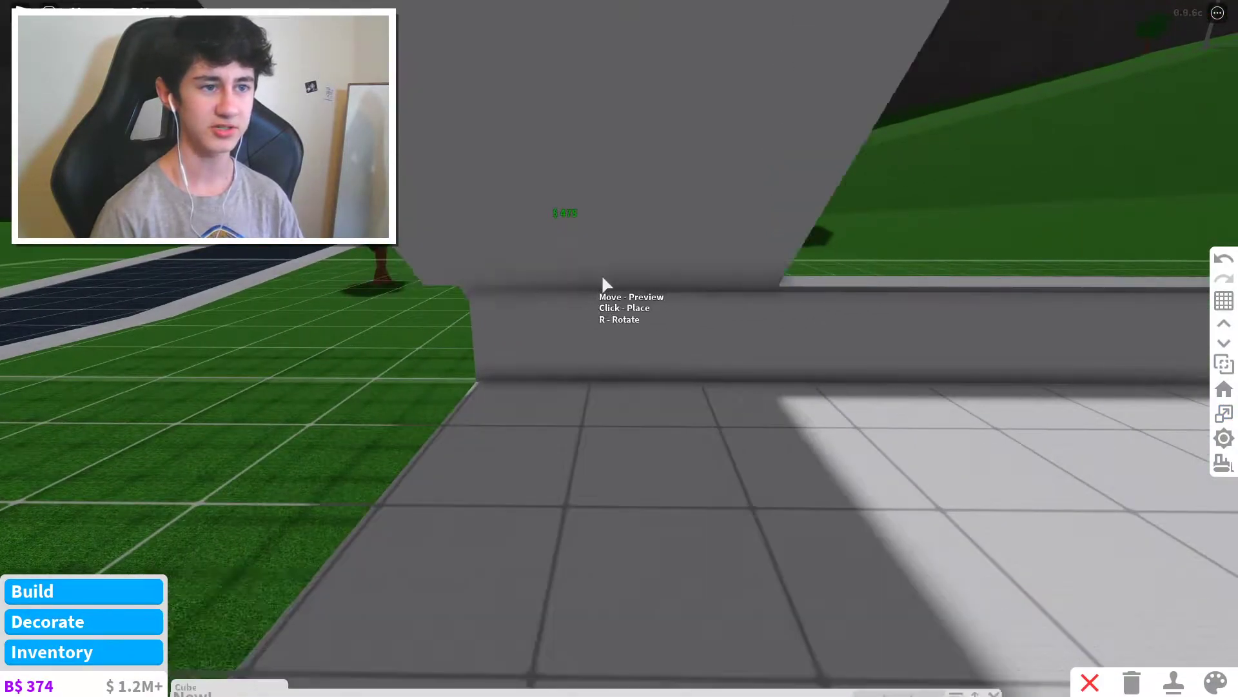
left_click(640, 280)
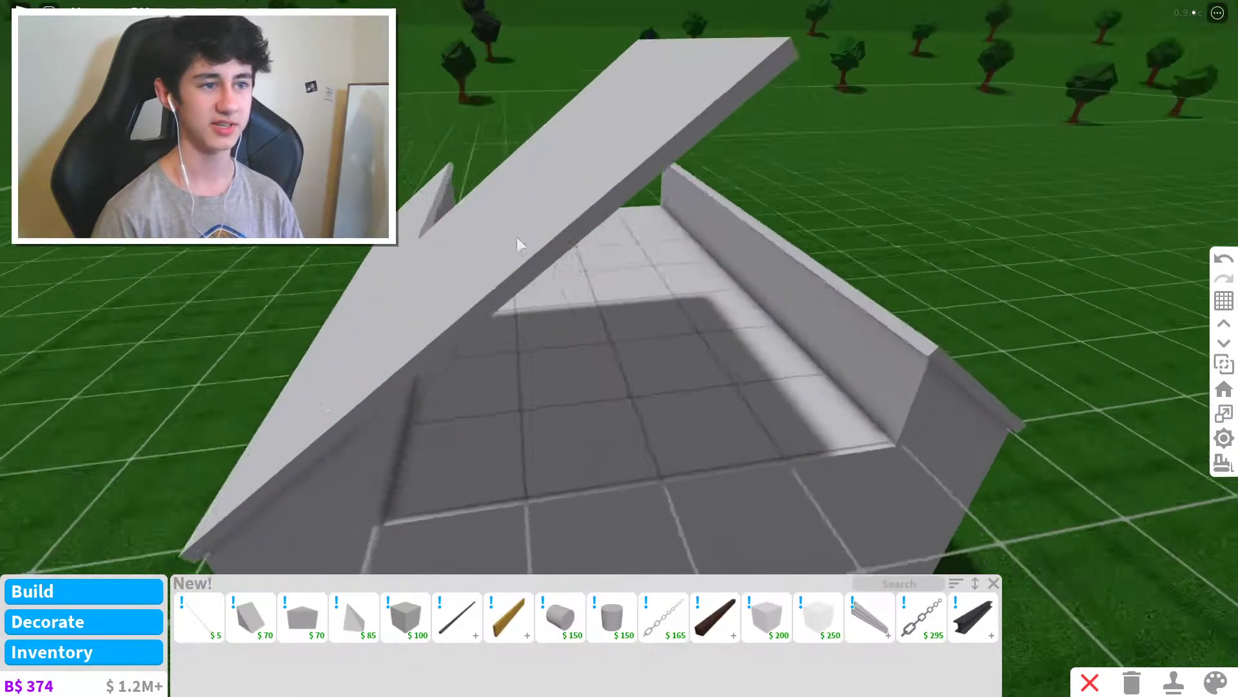
key("c")
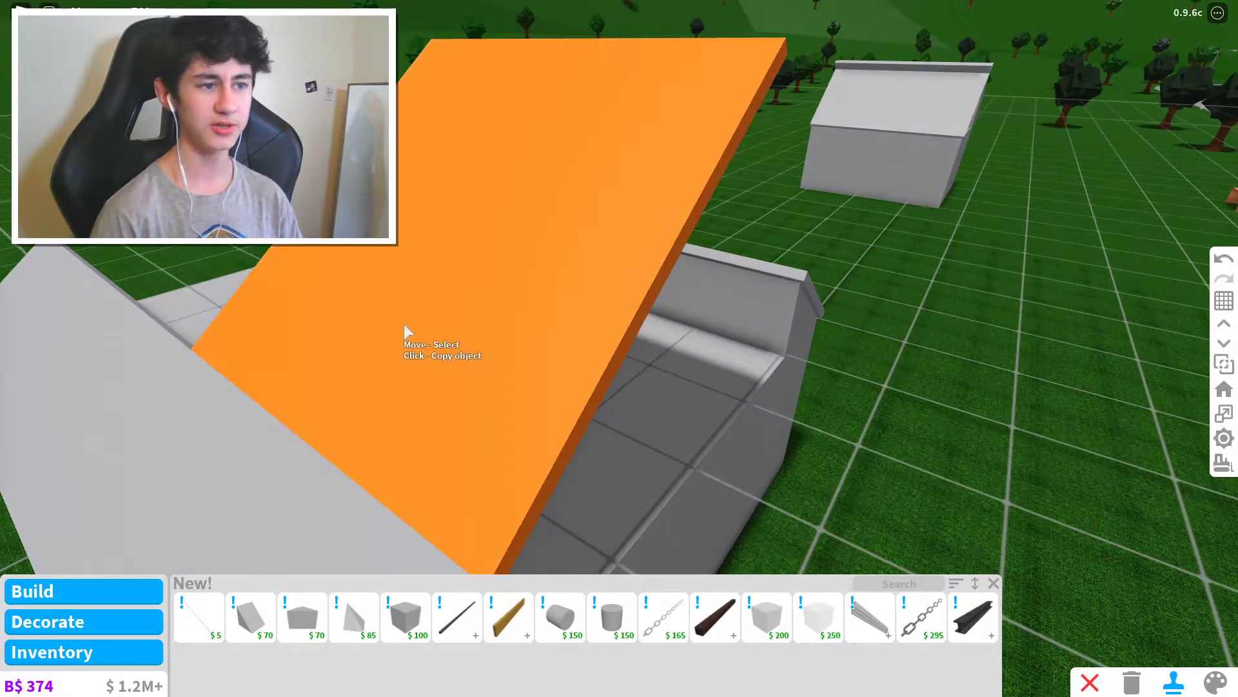
left_click(404, 323)
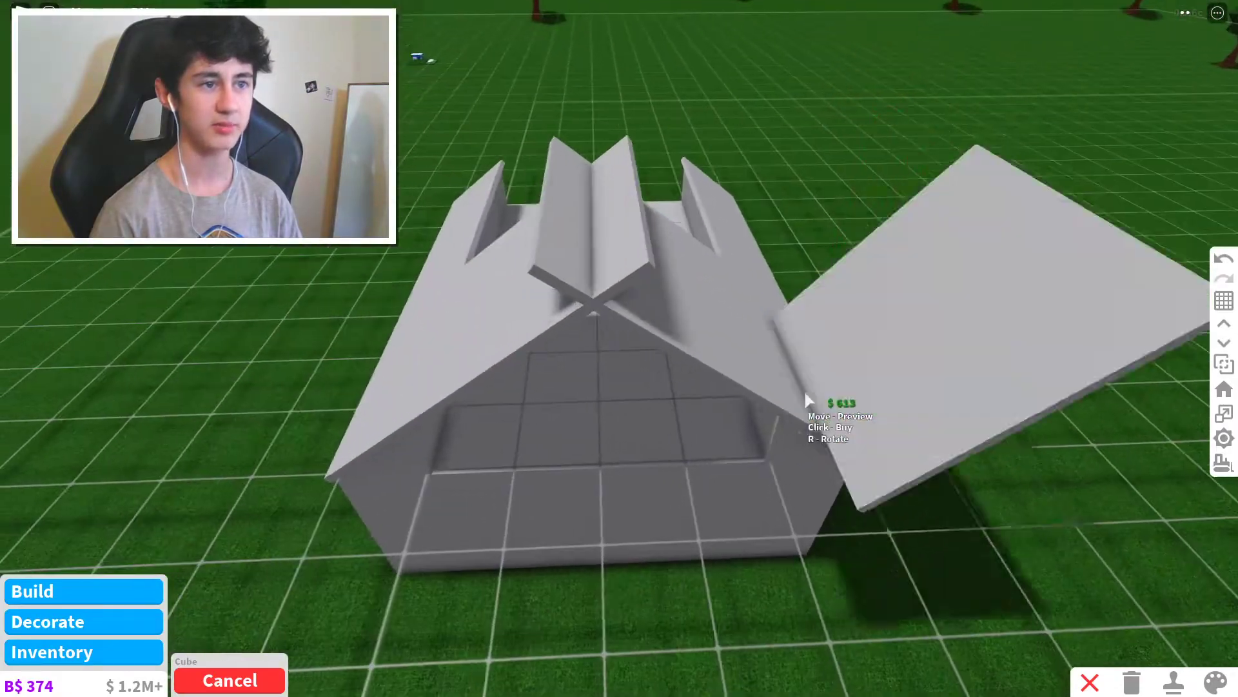
Lengthen the green roof beam slightly with the resize tool and buy the change.
key("v")
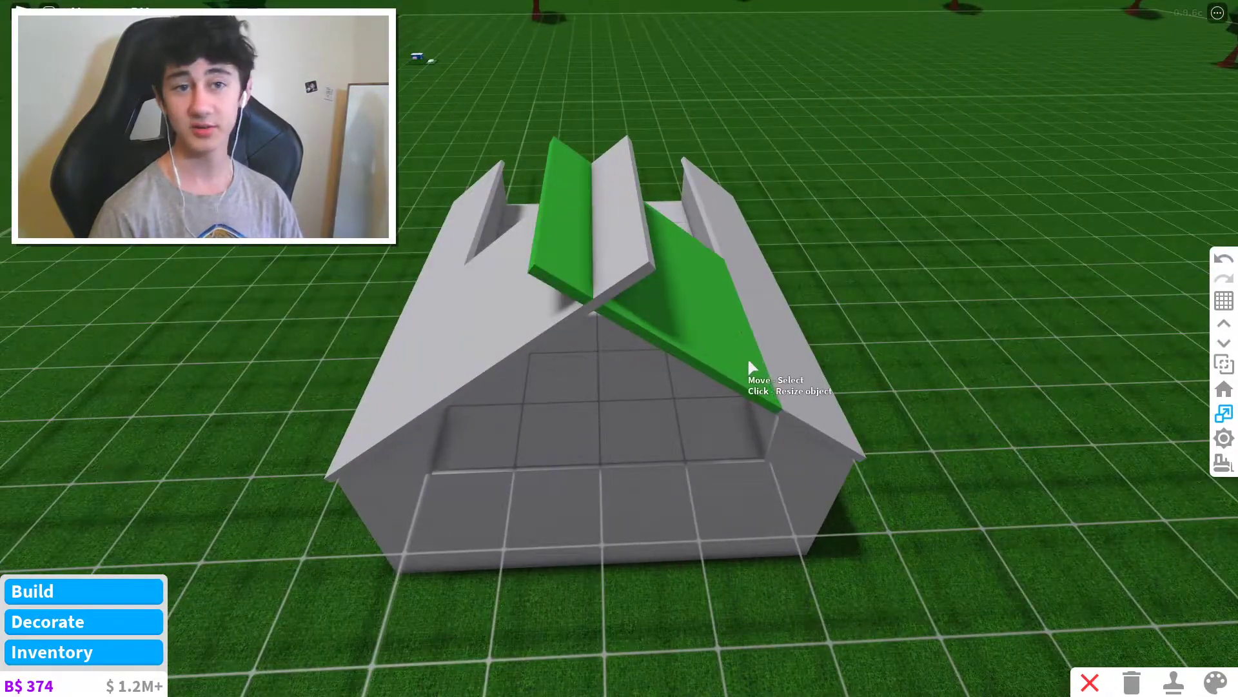
scroll(748, 367, "up", 6)
scroll(810, 424, "down", 4)
scroll(566, 276, "up", 3)
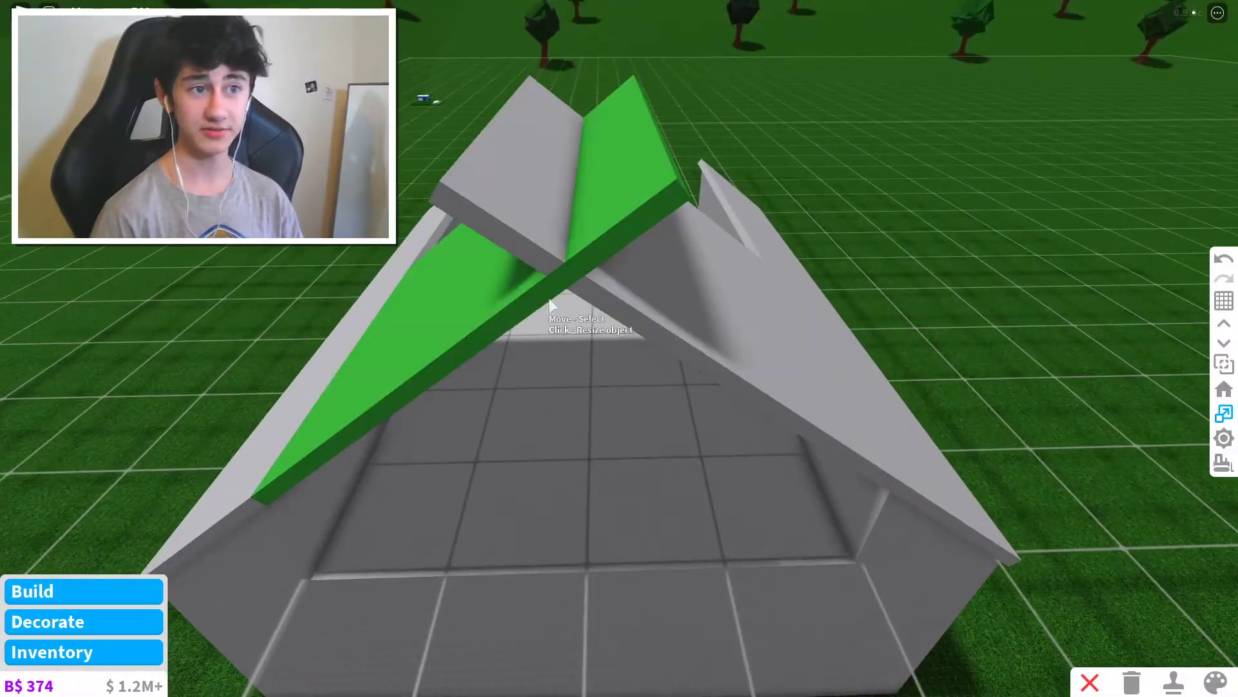
scroll(602, 393, "down", 3)
scroll(600, 396, "up", 6)
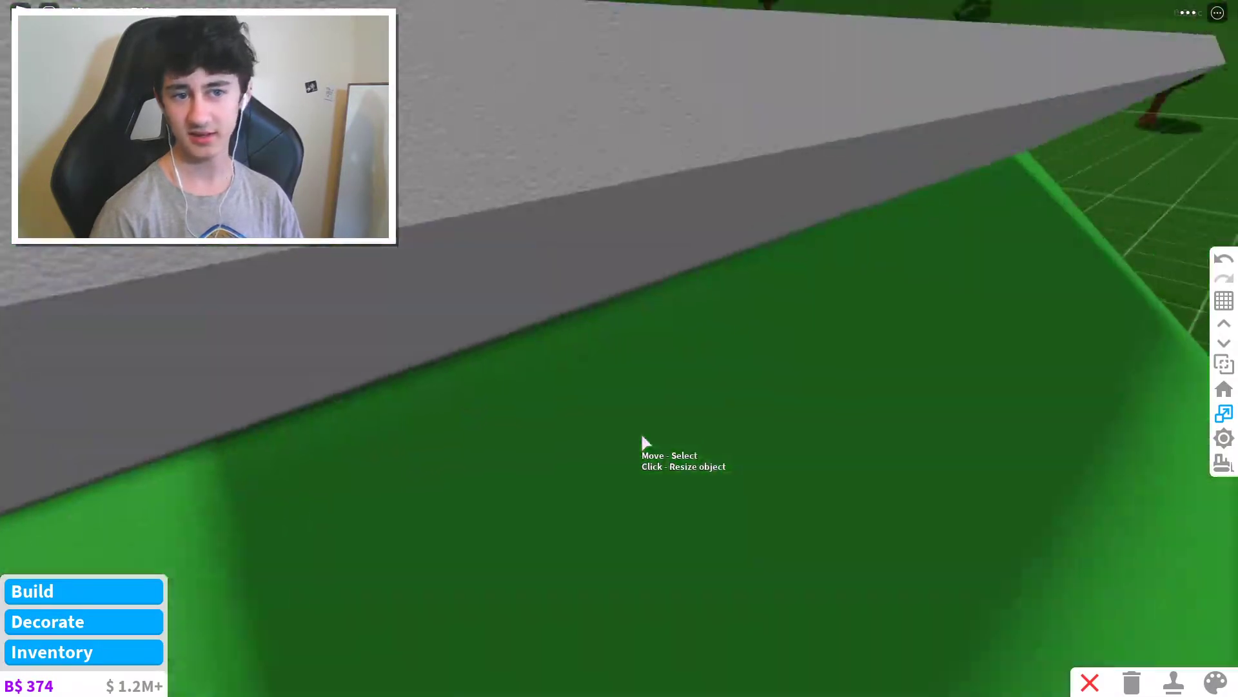
scroll(407, 528, "down", 5)
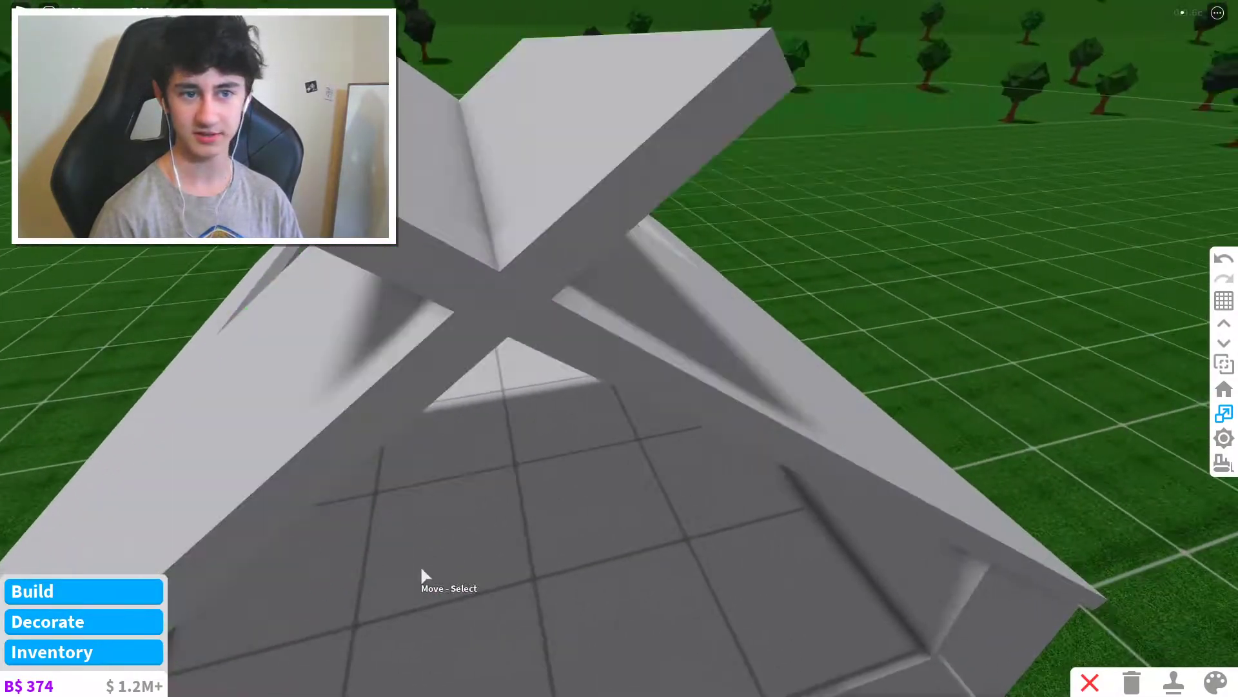
left_click(454, 253)
scroll(612, 155, "down", 2)
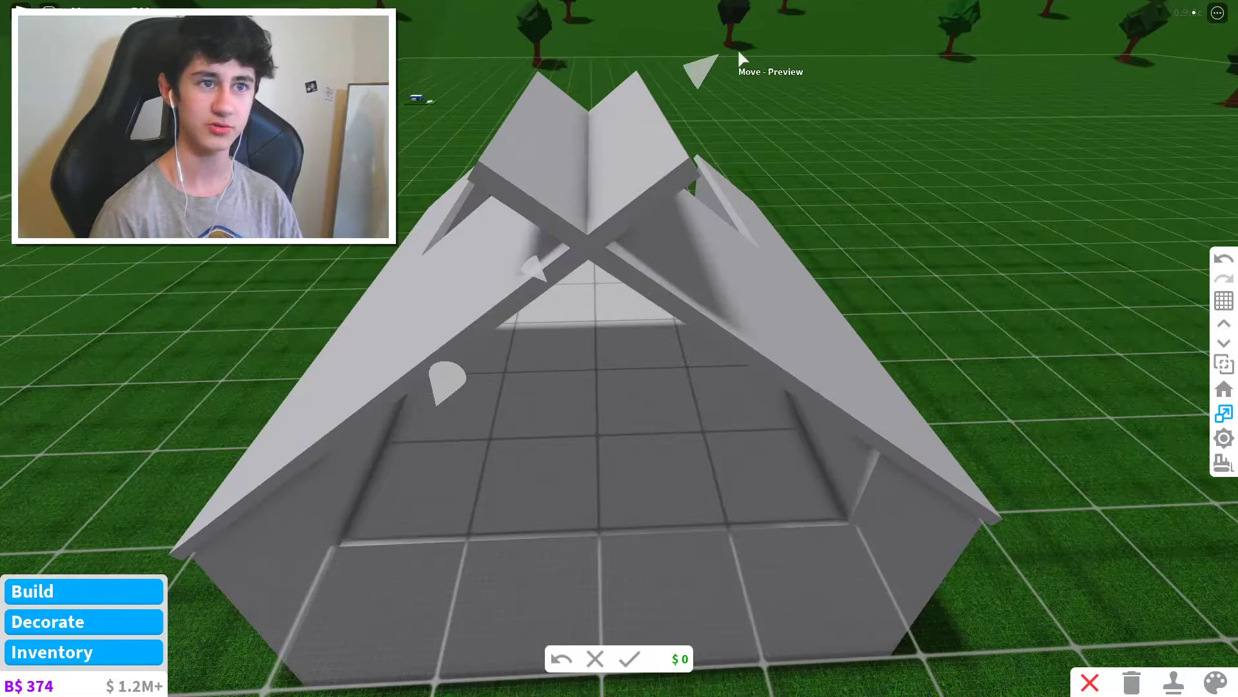
left_click_drag(630, 100, 623, 101)
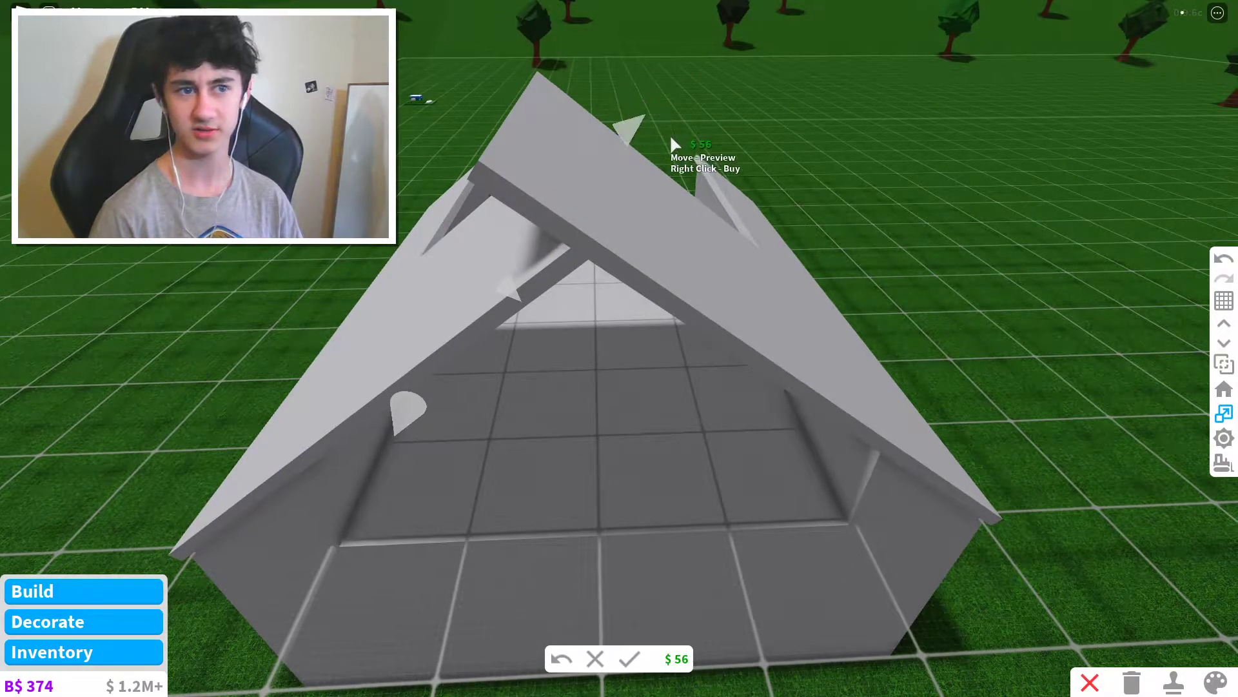
right_click(671, 141)
Resize and buy a second roof beam so the two slopes meet at the peak.
left_click(586, 165)
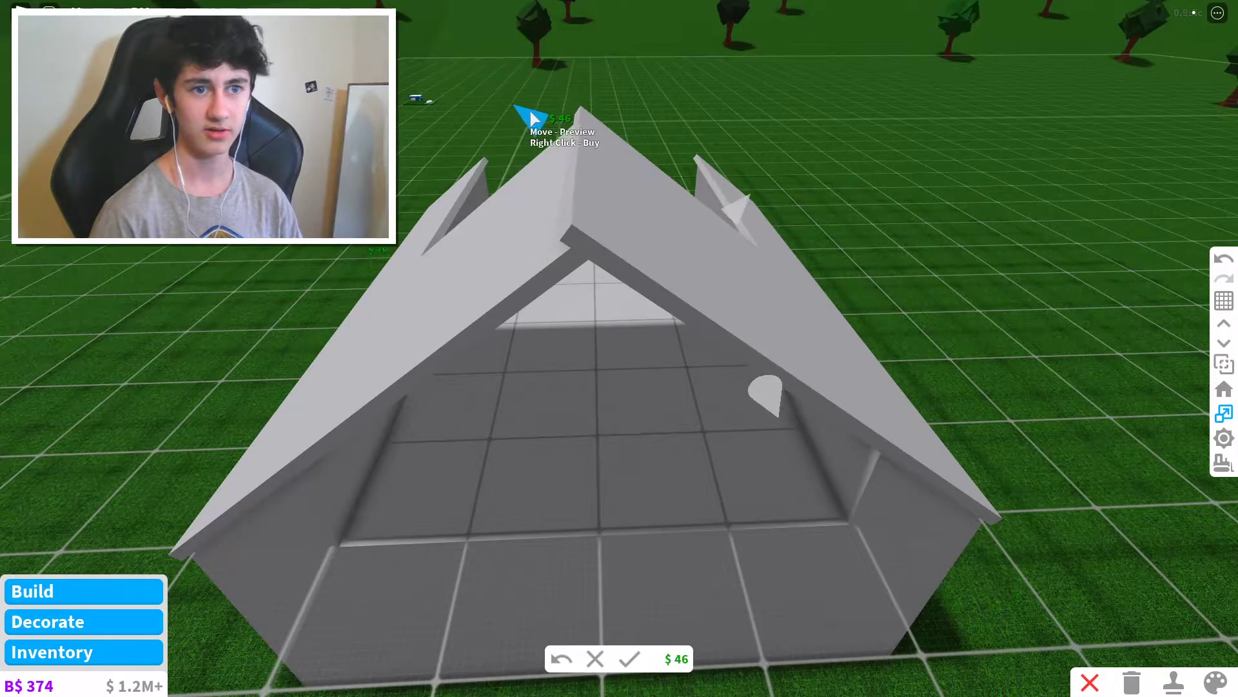
right_click(645, 91)
scroll(716, 136, "up", 5)
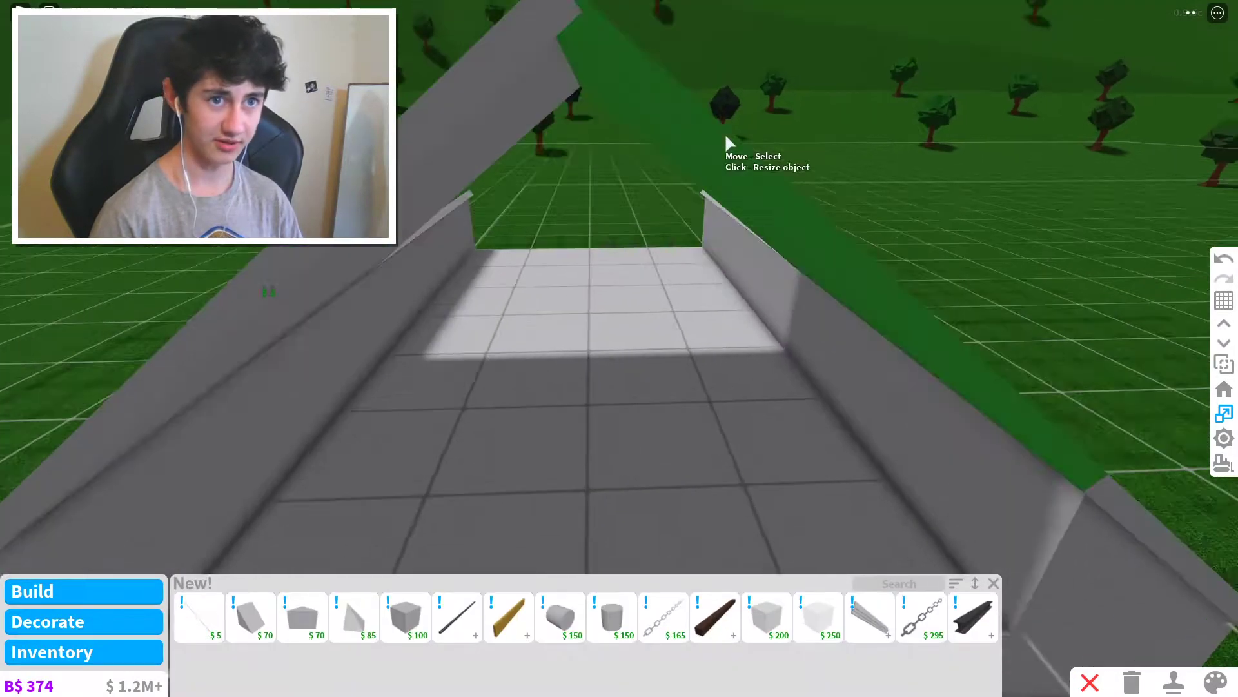
scroll(815, 129, "up", 3)
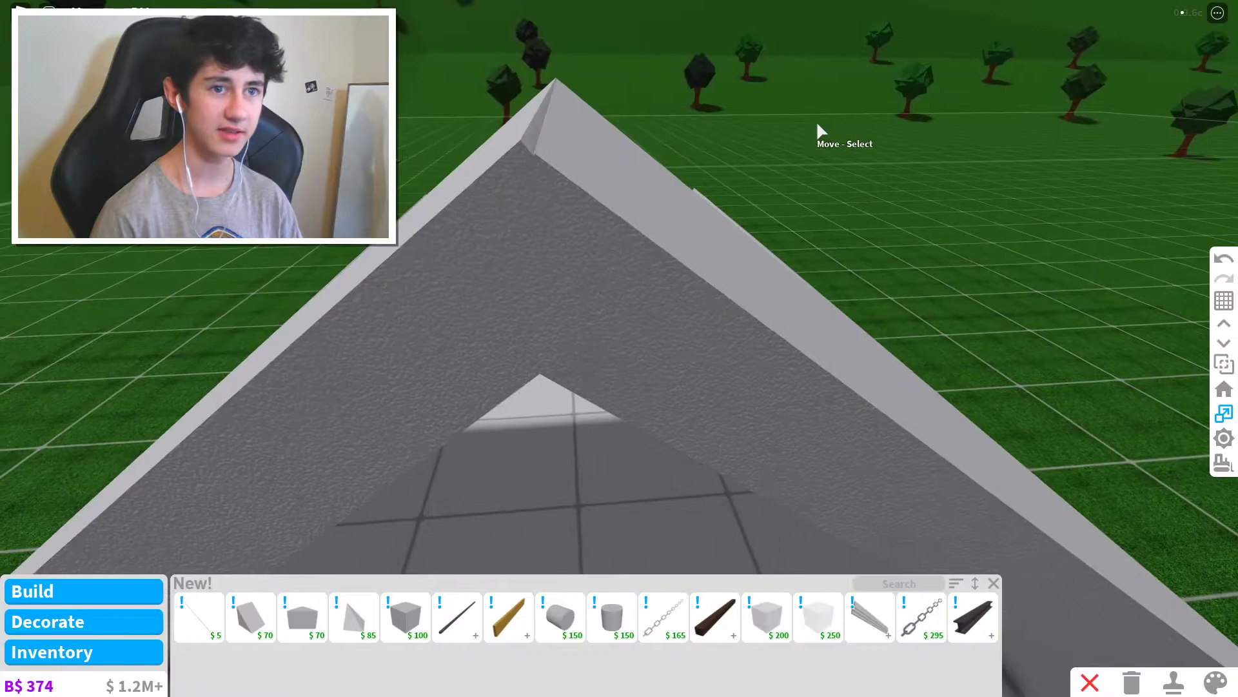
left_click(455, 219)
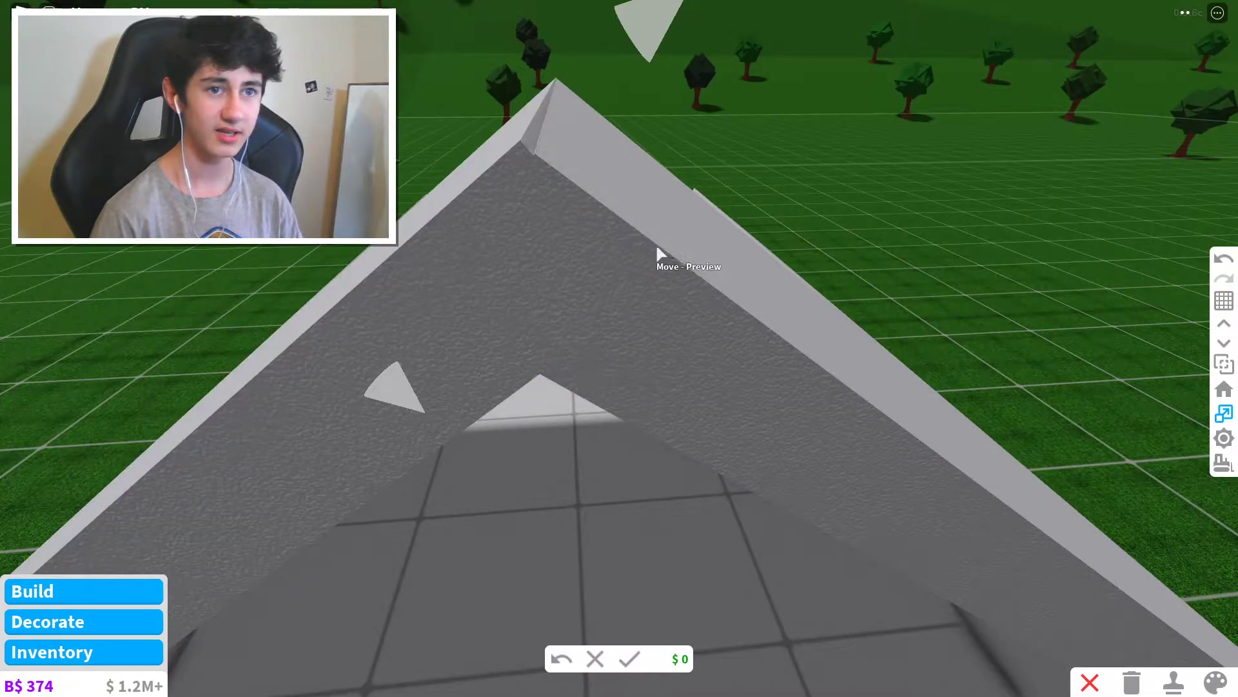
left_click(776, 139)
scroll(778, 142, "down", 4)
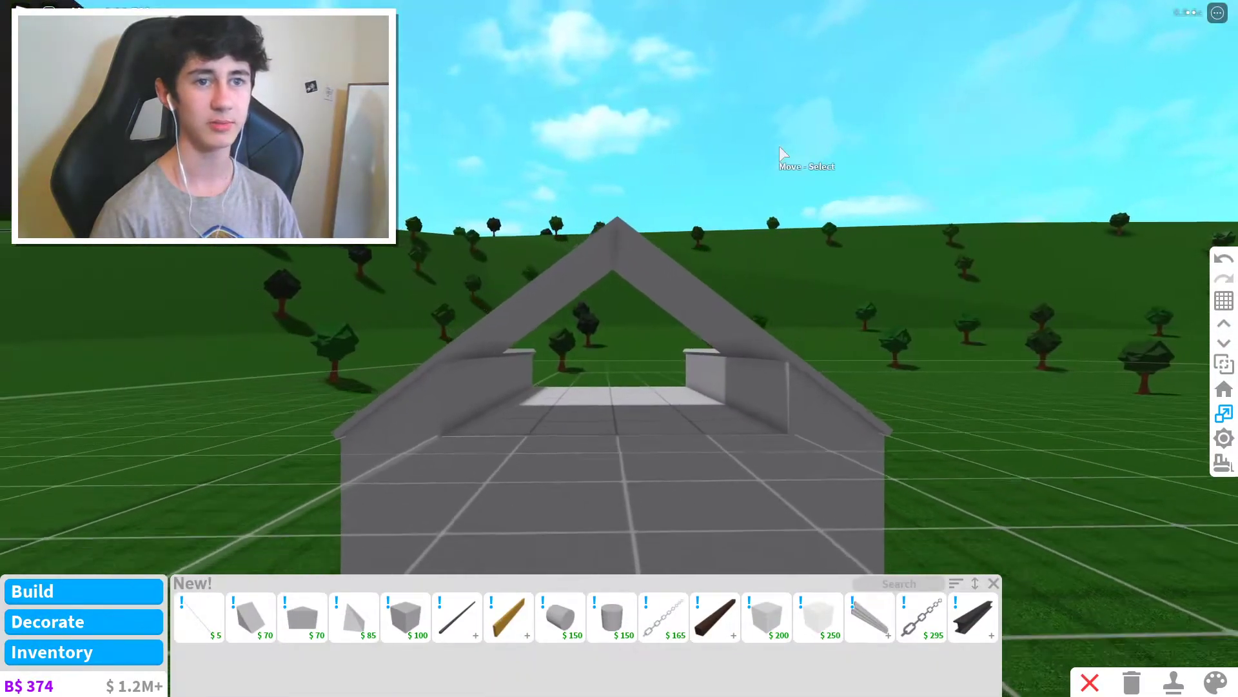
scroll(780, 149, "down", 2)
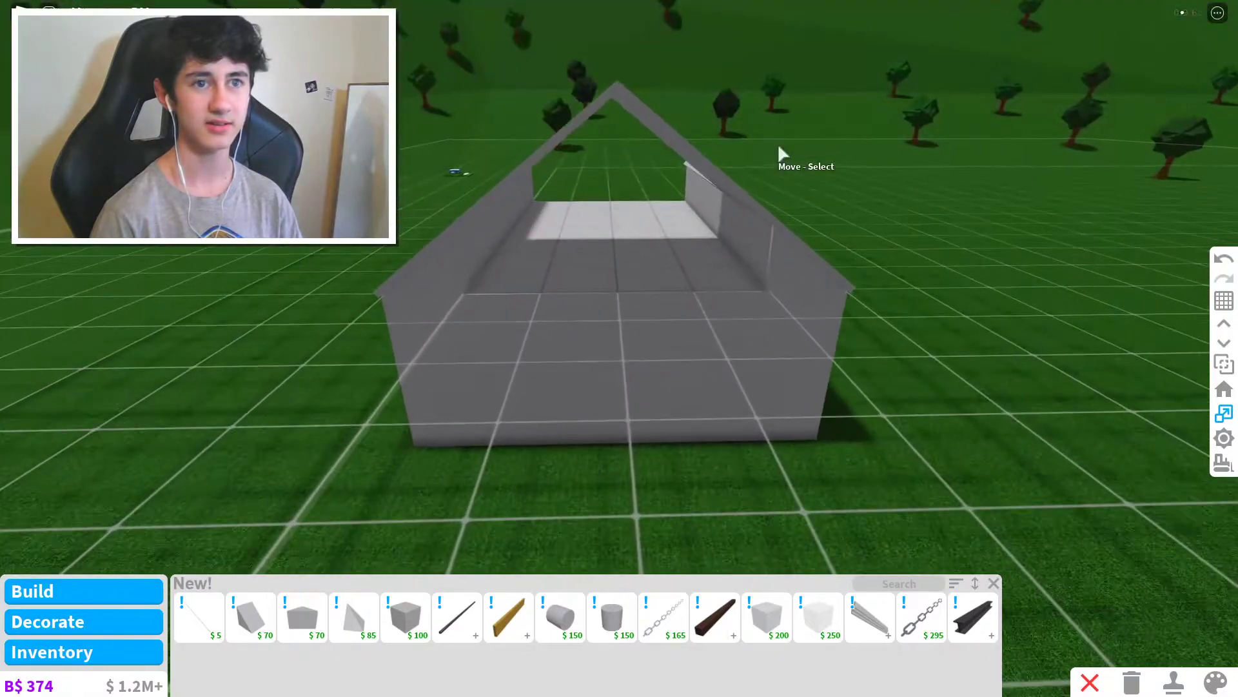
scroll(780, 153, "up", 5)
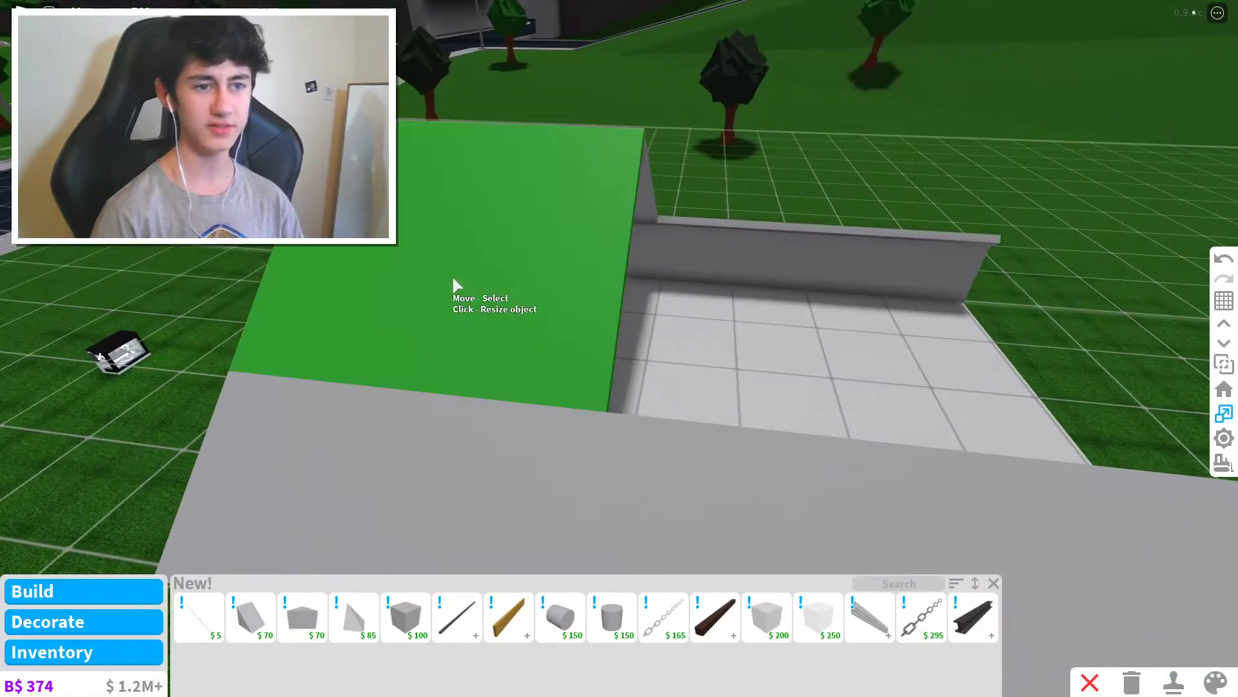
Copy the left roof slab and buy the placed copy.
left_click(456, 285)
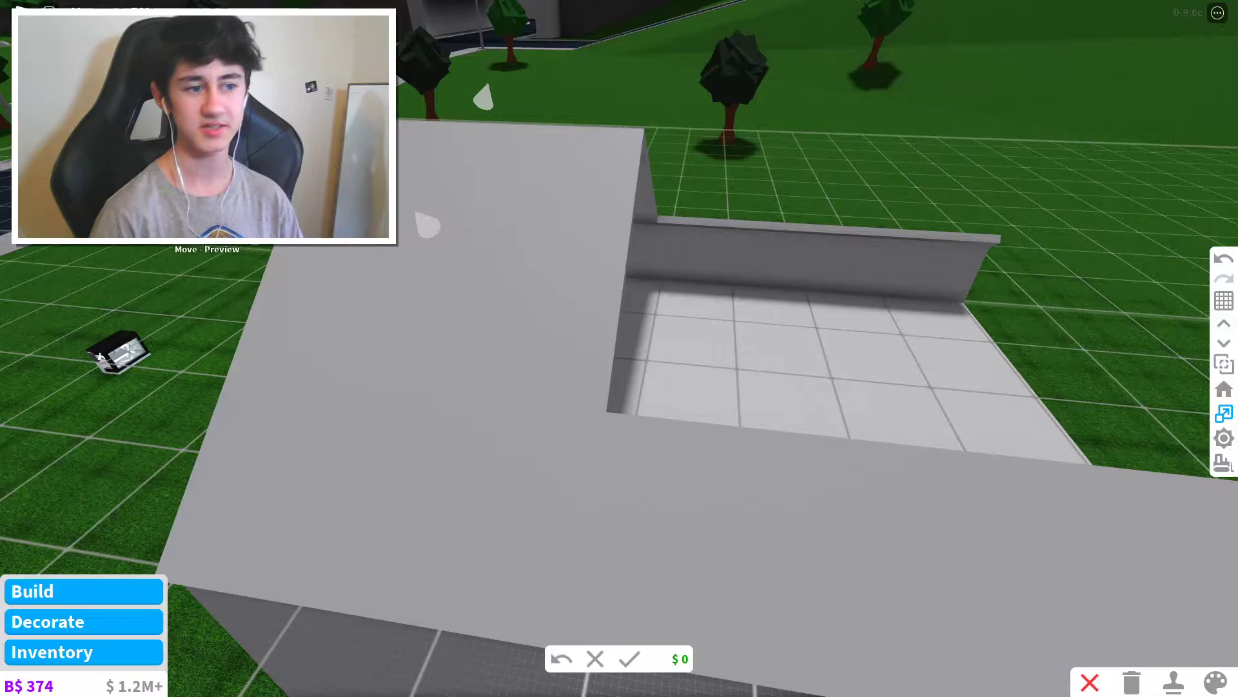
left_click(476, 421)
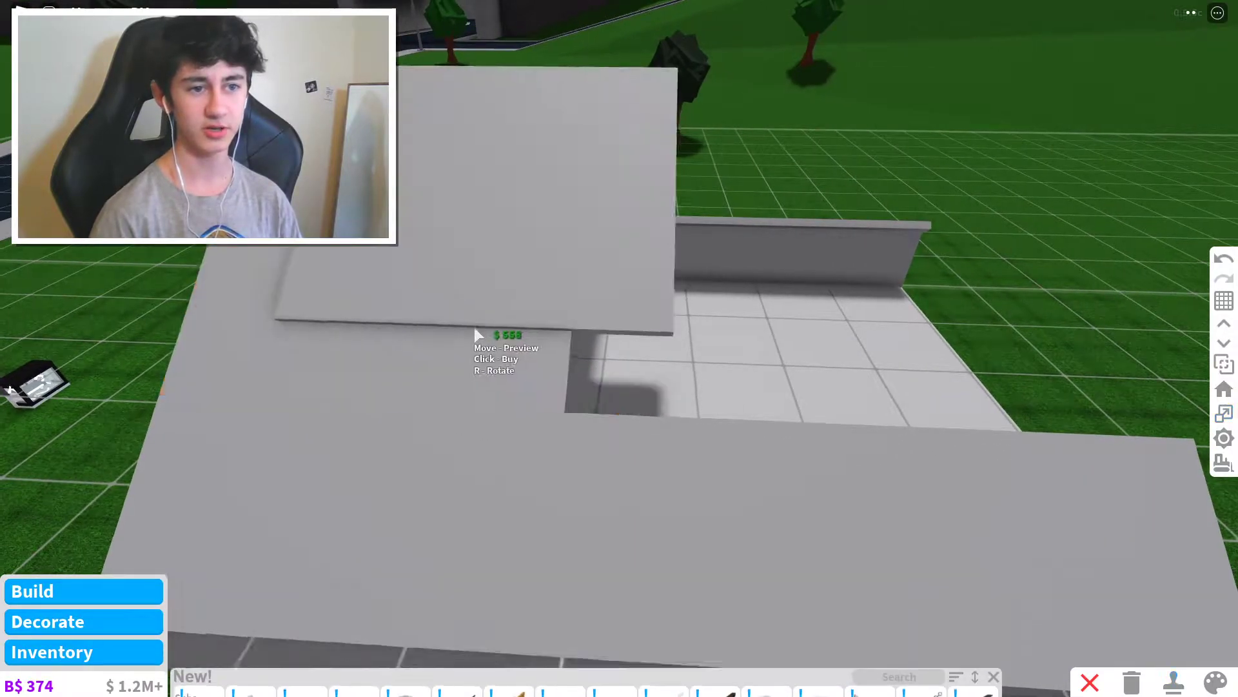
scroll(475, 328, "down", 5)
scroll(503, 316, "up", 6)
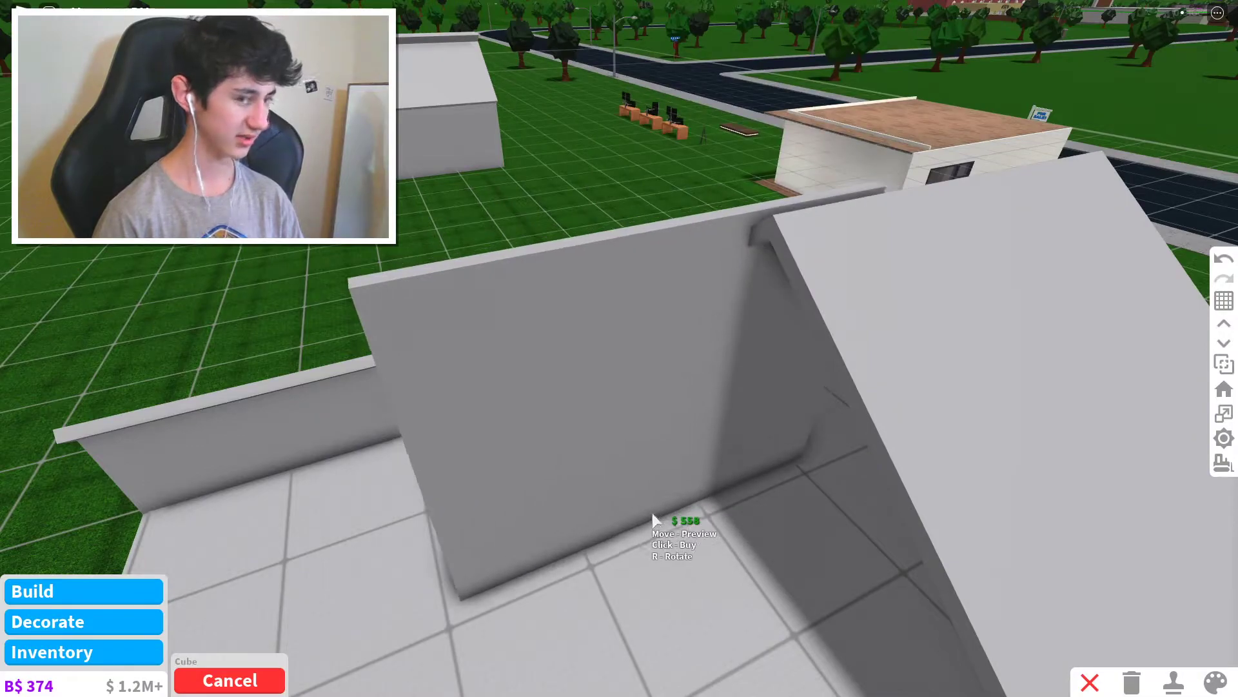
left_click(995, 413)
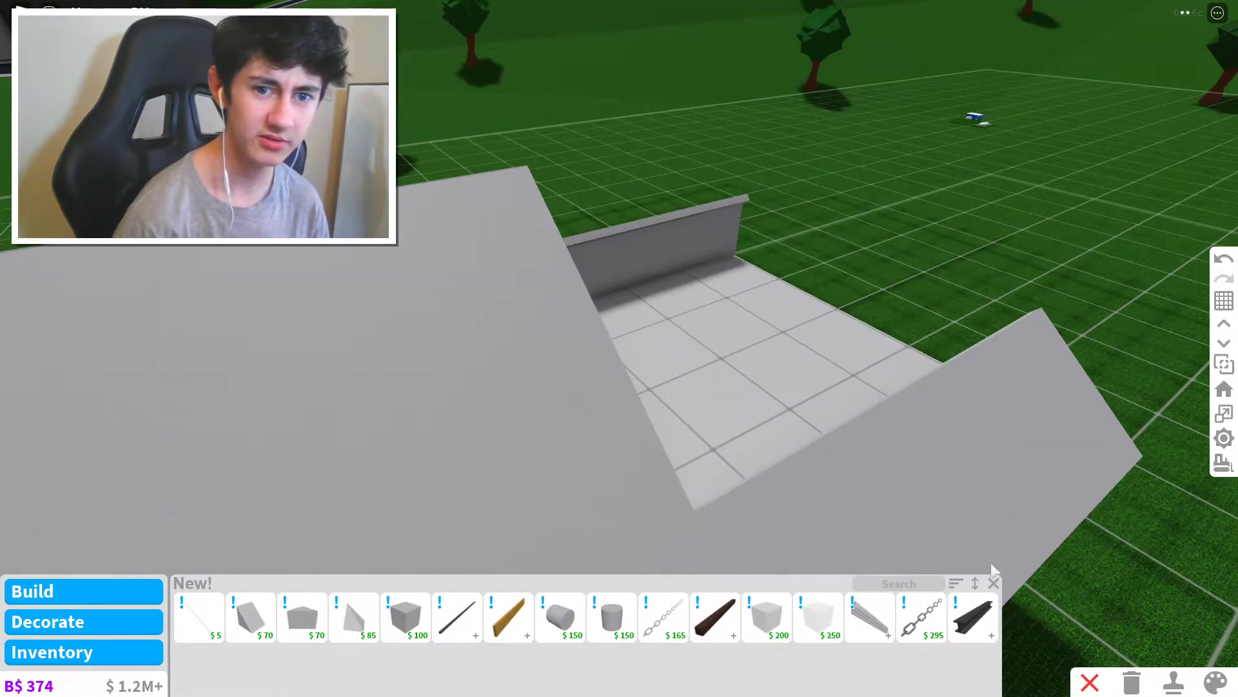
Copy the roof slab as a cube and place it under the roof at the gable end.
left_click(994, 583)
key("m")
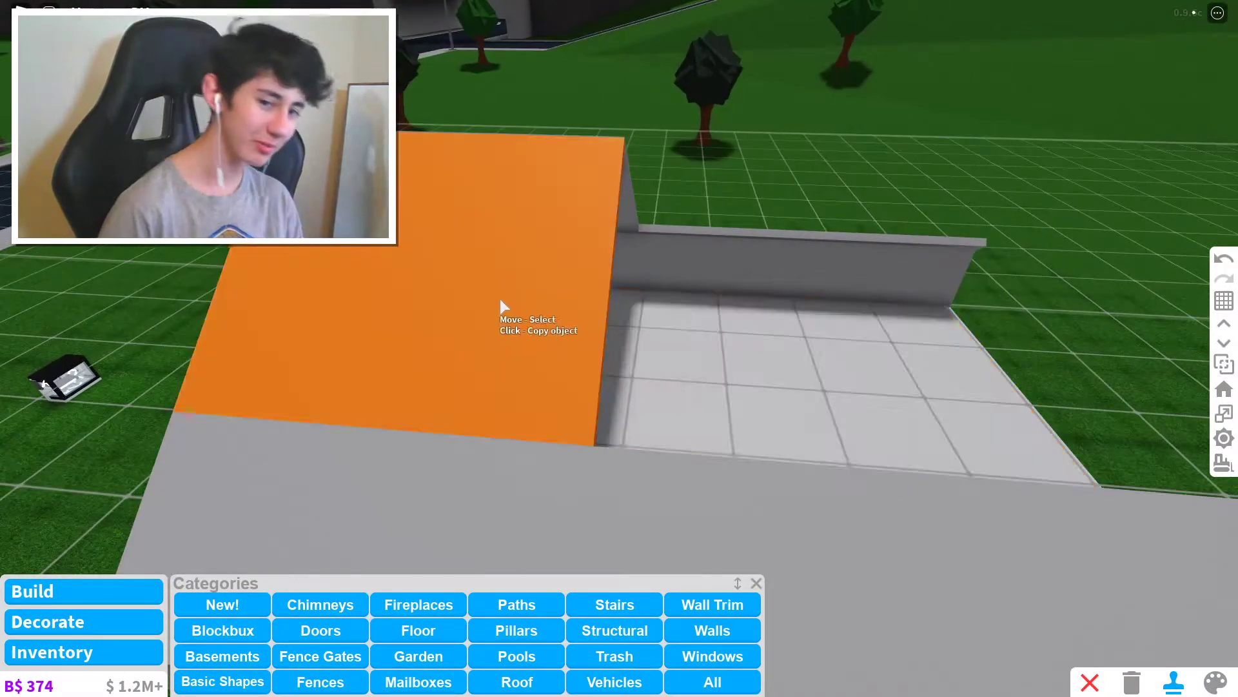
left_click(501, 309)
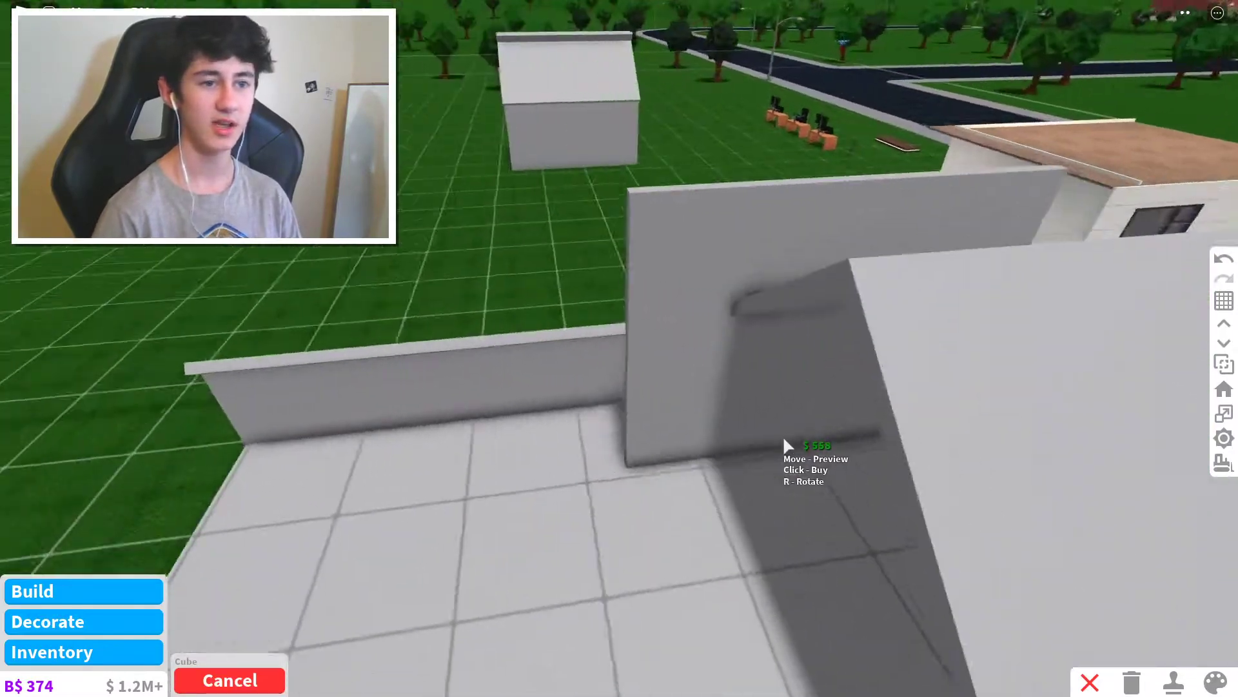
scroll(625, 342, "down", 5)
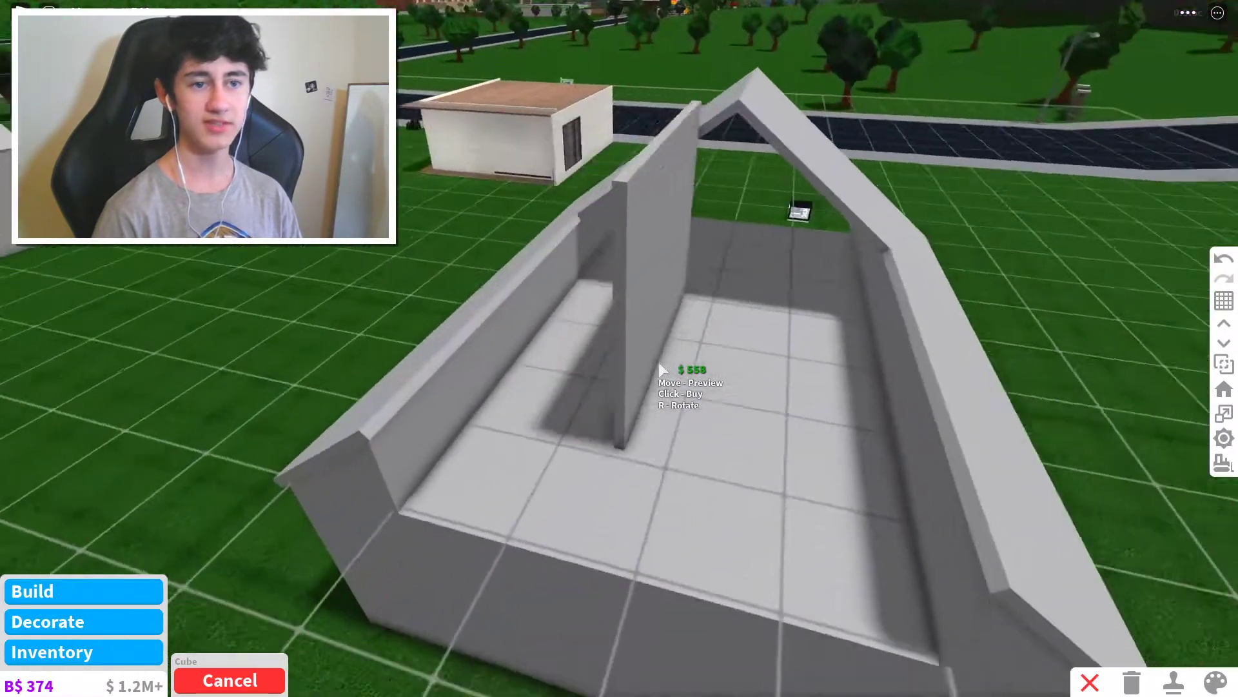
scroll(660, 368, "up", 5)
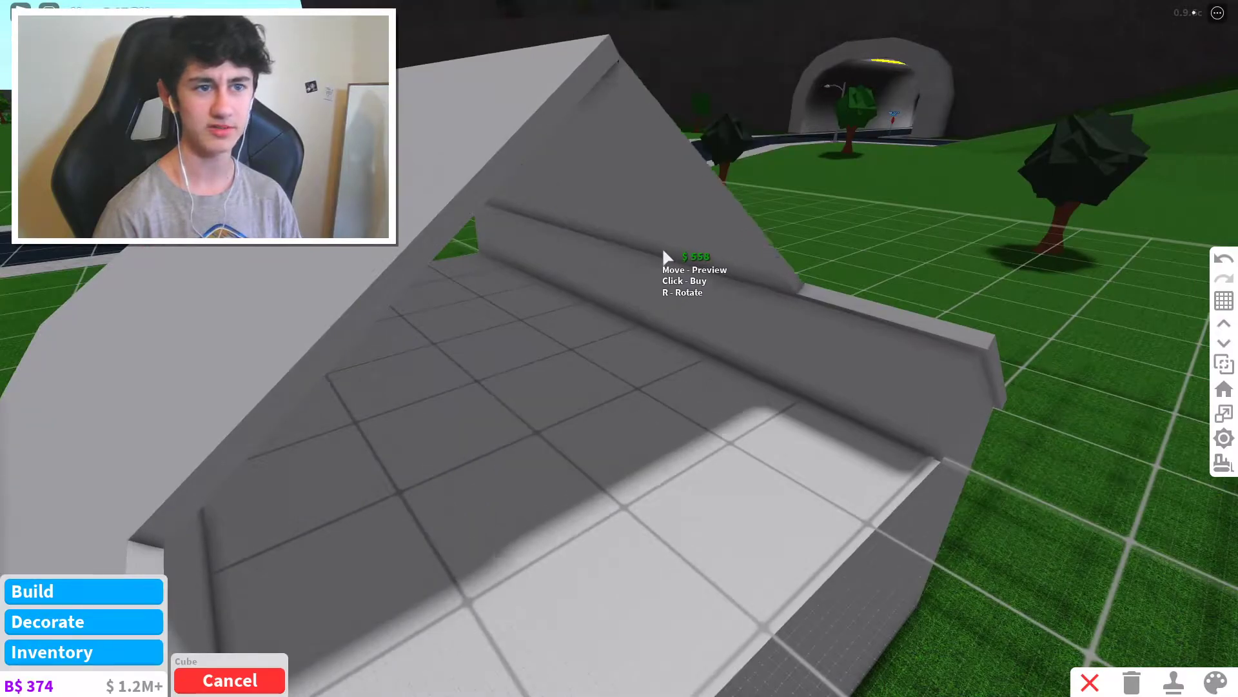
scroll(773, 364, "down", 5)
left_click(774, 366)
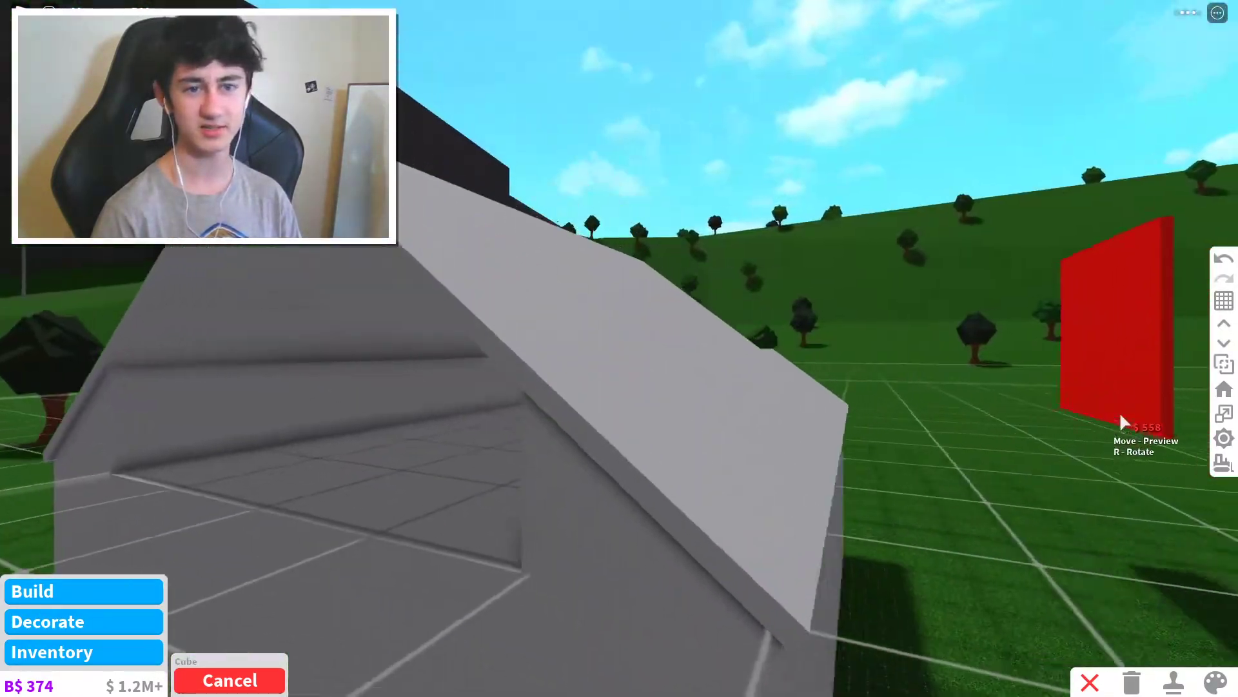
scroll(751, 373, "down", 5)
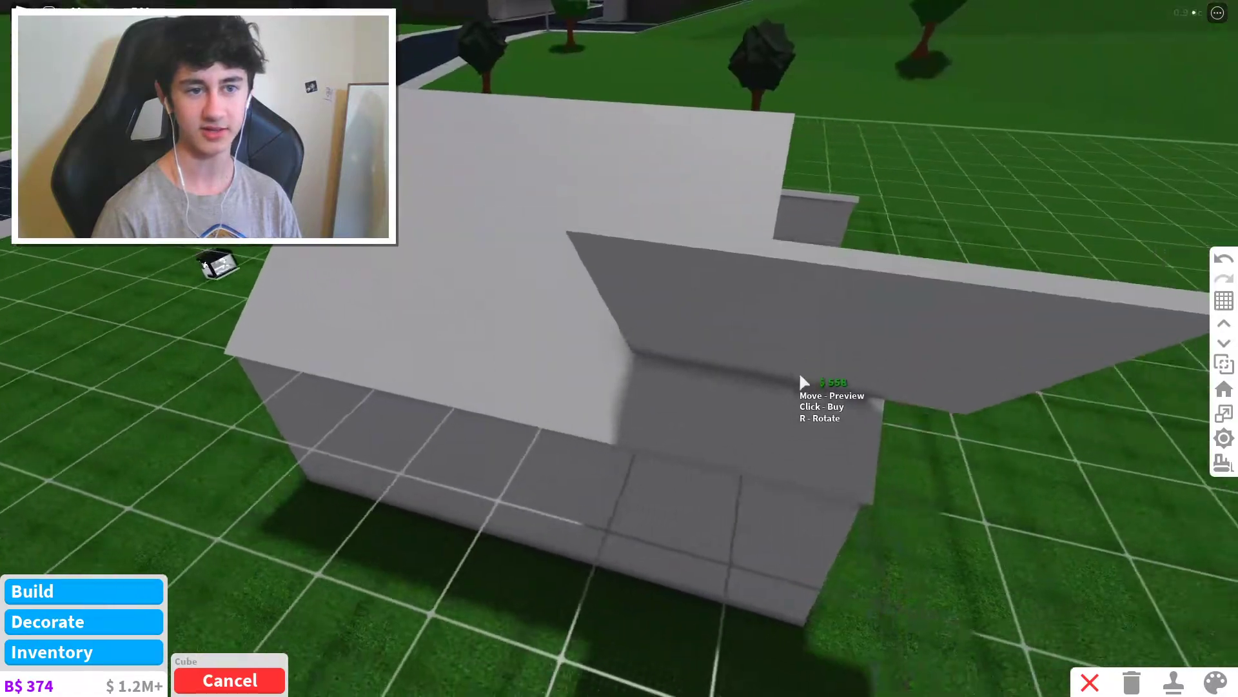
scroll(787, 351, "up", 6)
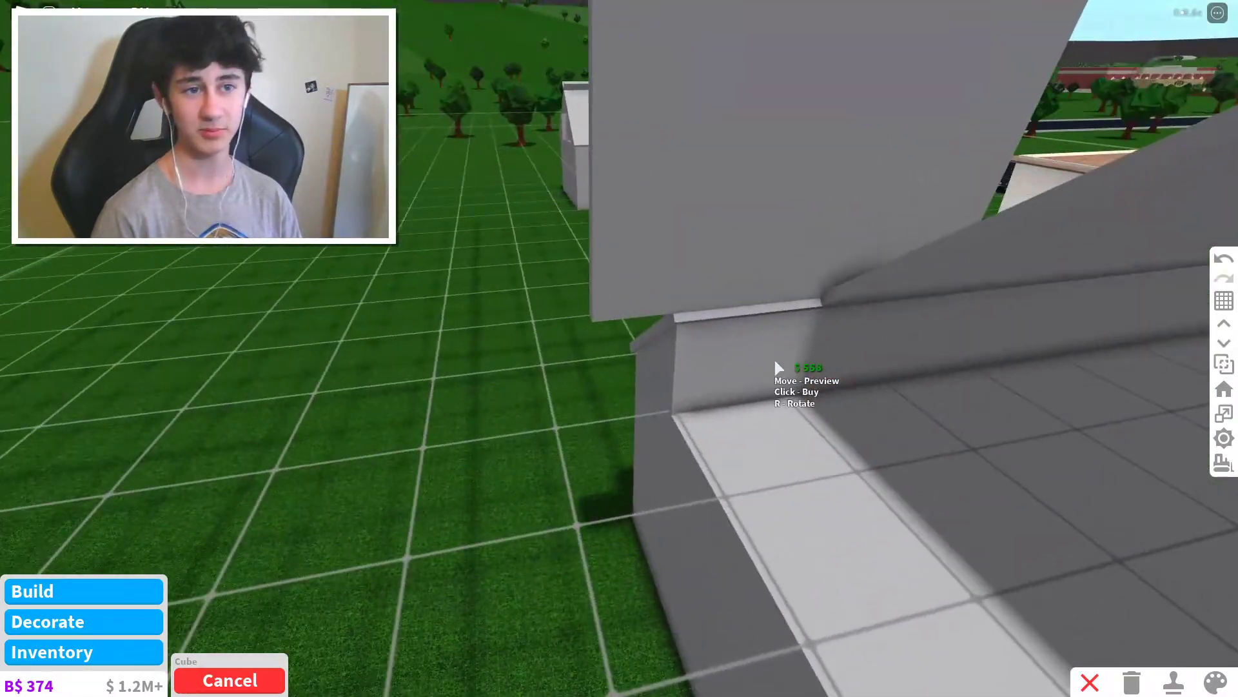
scroll(671, 258, "down", 3)
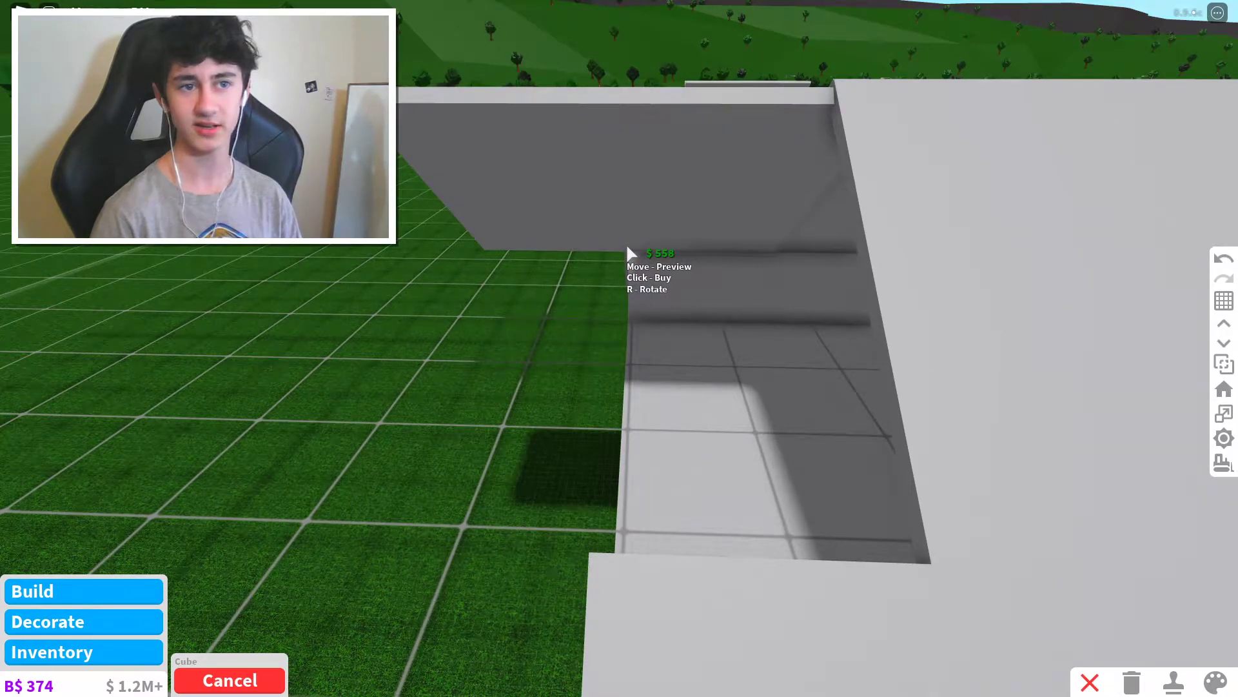
left_click(628, 248)
scroll(707, 386, "up", 5)
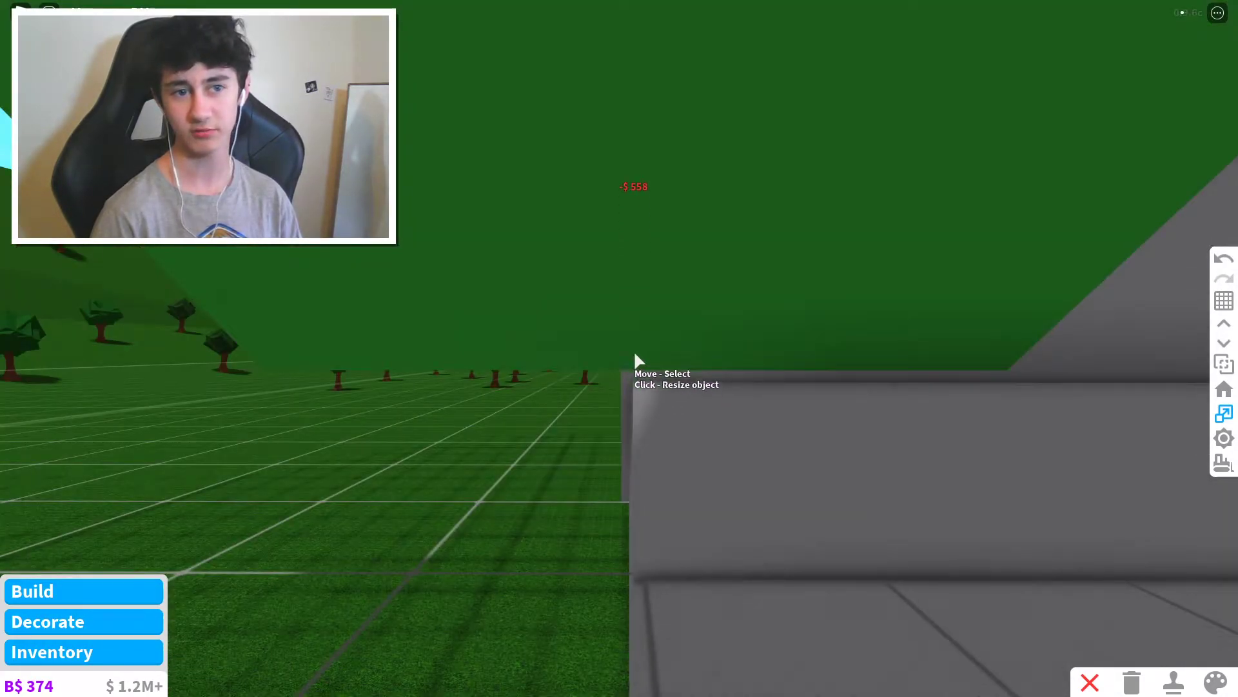
Widen the new gray cube slightly and confirm its size.
left_click(631, 374)
scroll(542, 357, "down", 4)
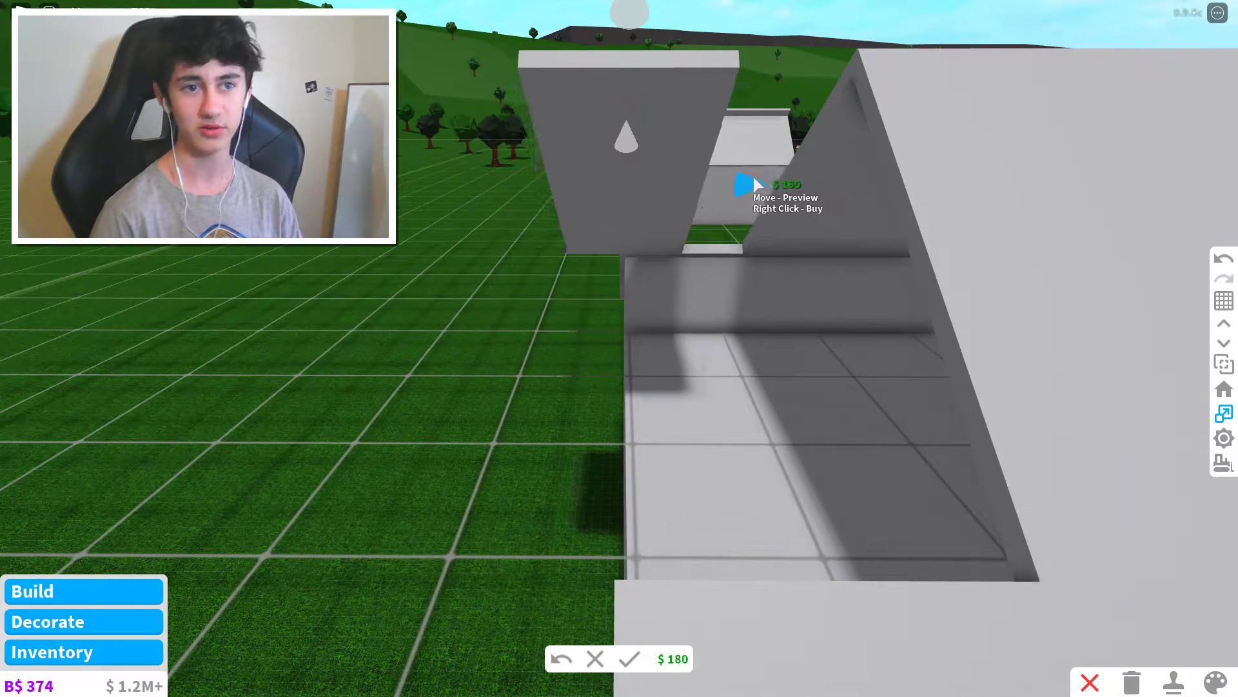
left_click_drag(753, 178, 752, 182)
left_click(736, 227)
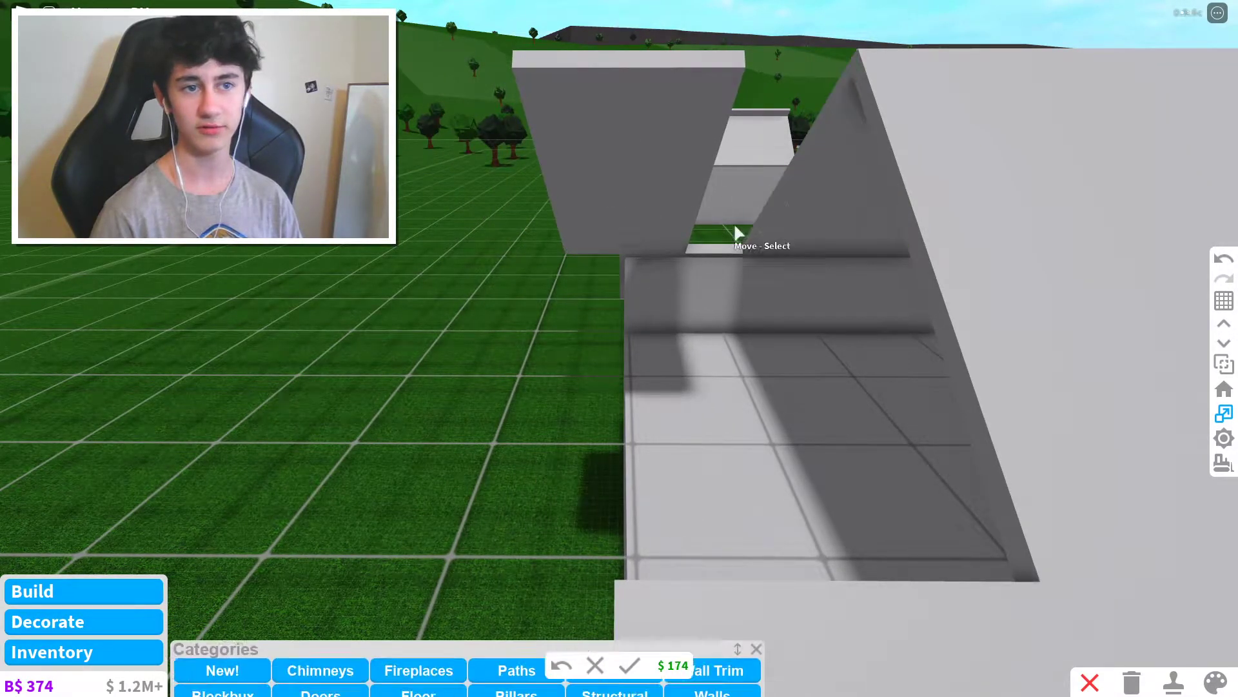
left_click(645, 241)
scroll(673, 257, "up", 5)
Confirm a small resize of a wall piece, then copy the roof piece again.
left_click(673, 257)
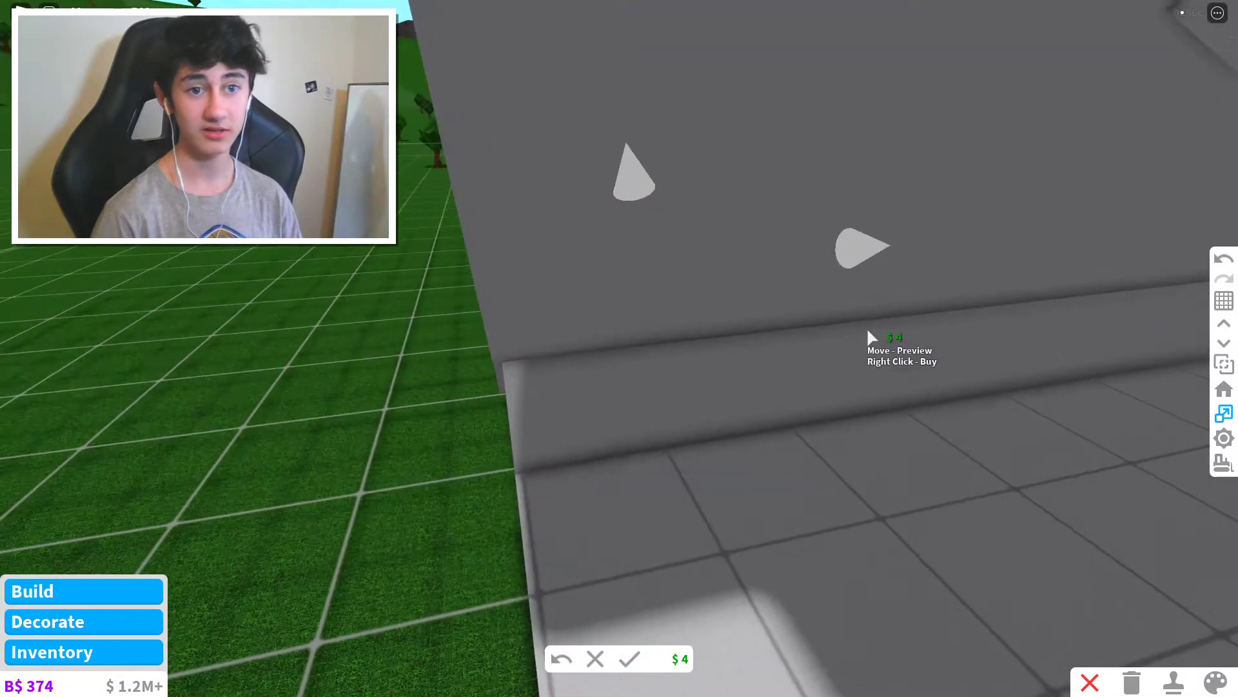
left_click(872, 353)
scroll(885, 360, "down", 5)
scroll(780, 348, "up", 4)
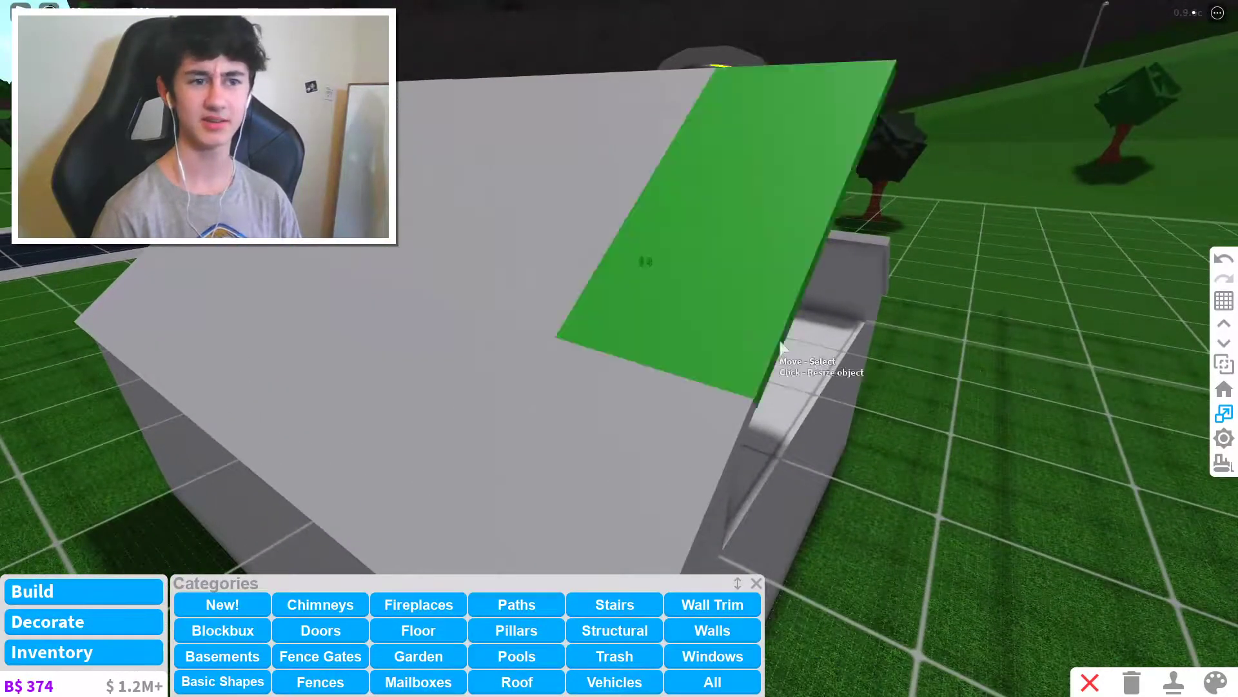
scroll(752, 354, "down", 3)
left_click(752, 355)
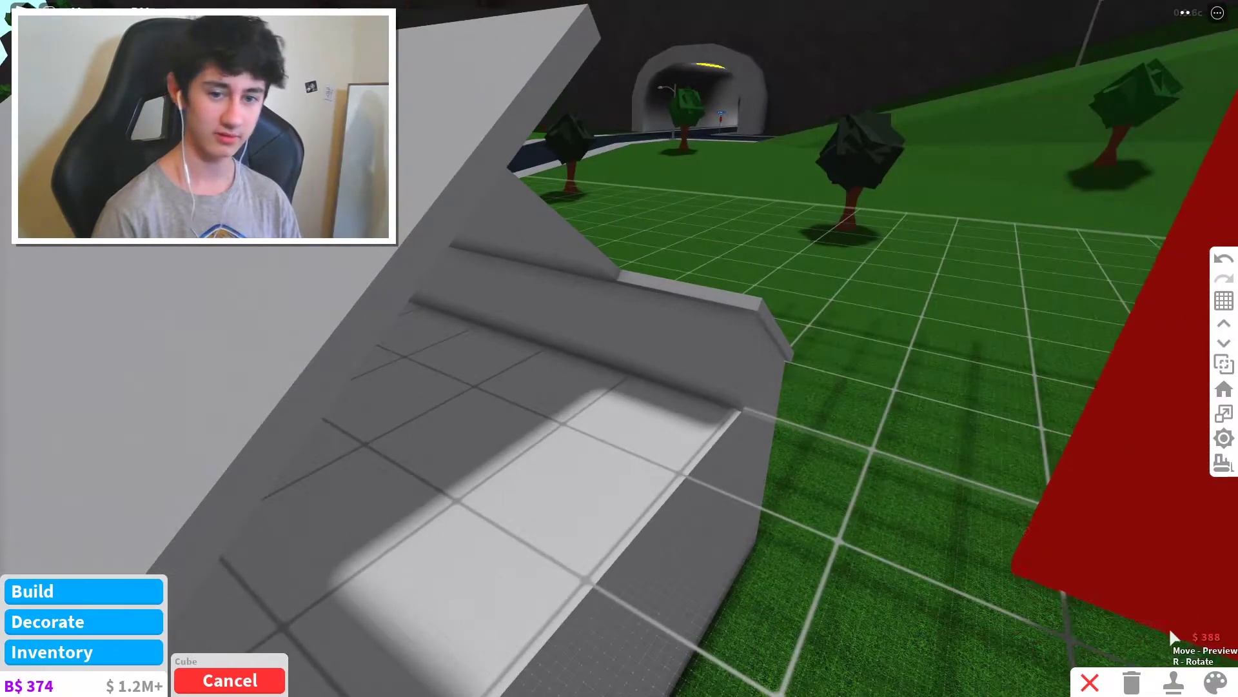
left_click(1206, 687)
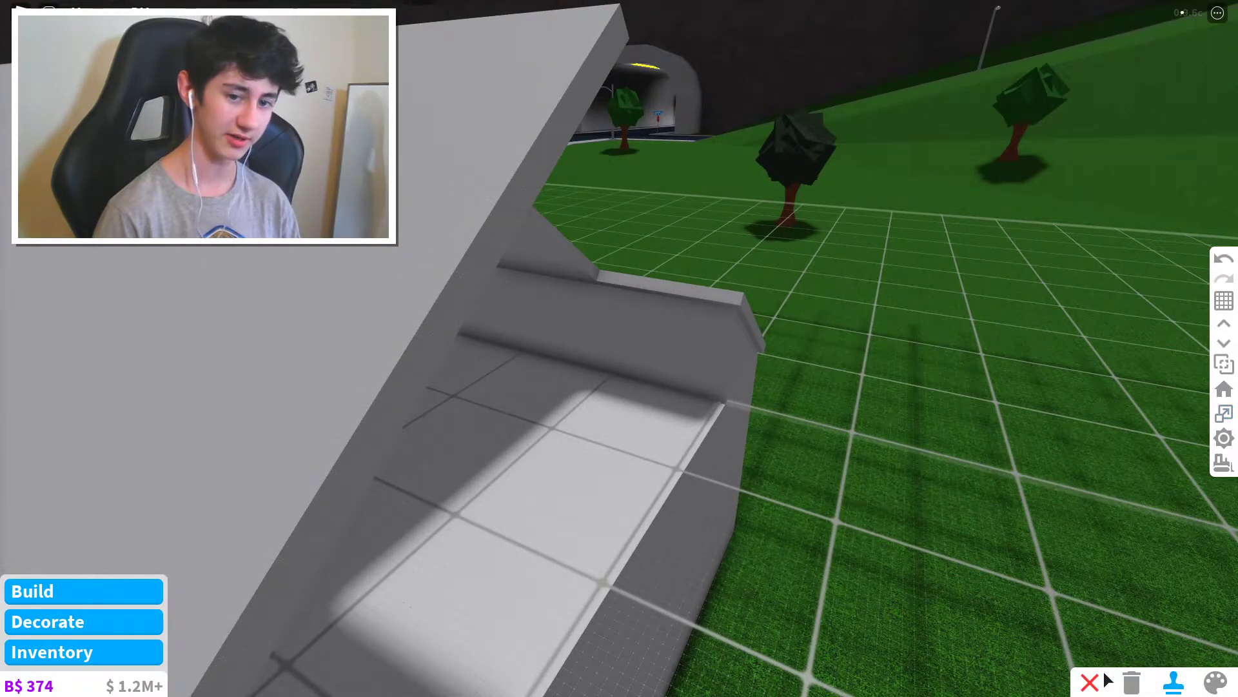
left_click(407, 310)
scroll(598, 459, "down", 5)
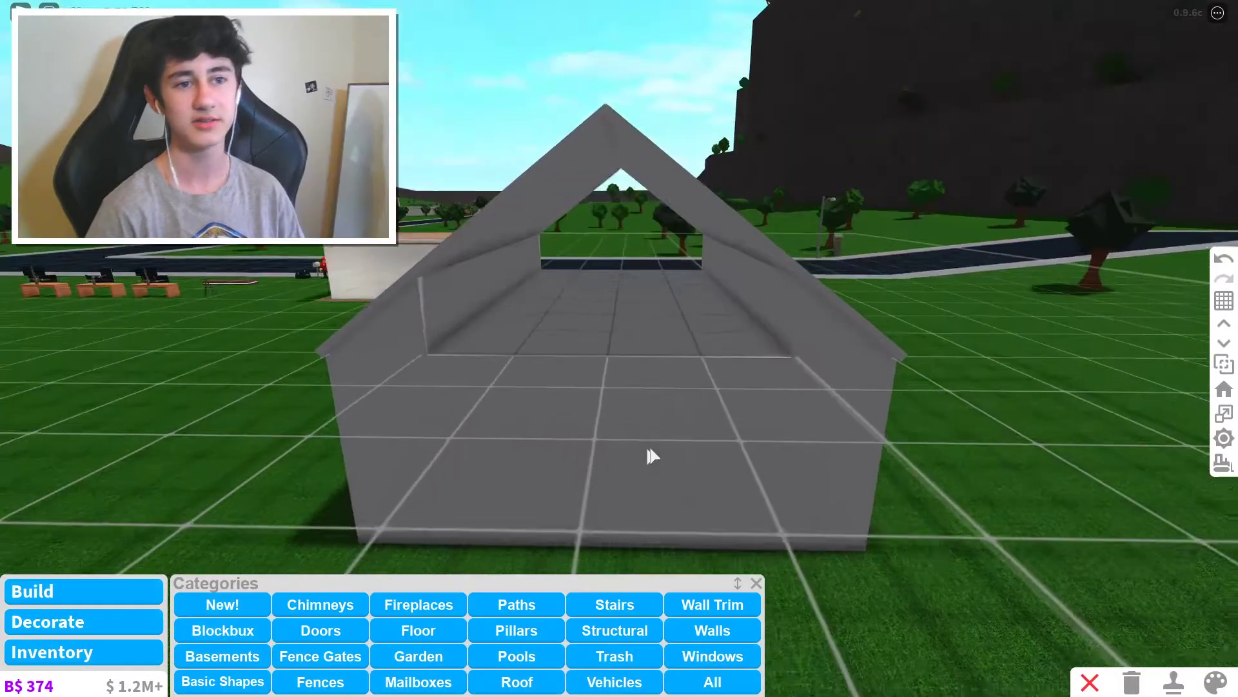
scroll(650, 453, "up", 5)
scroll(648, 448, "down", 5)
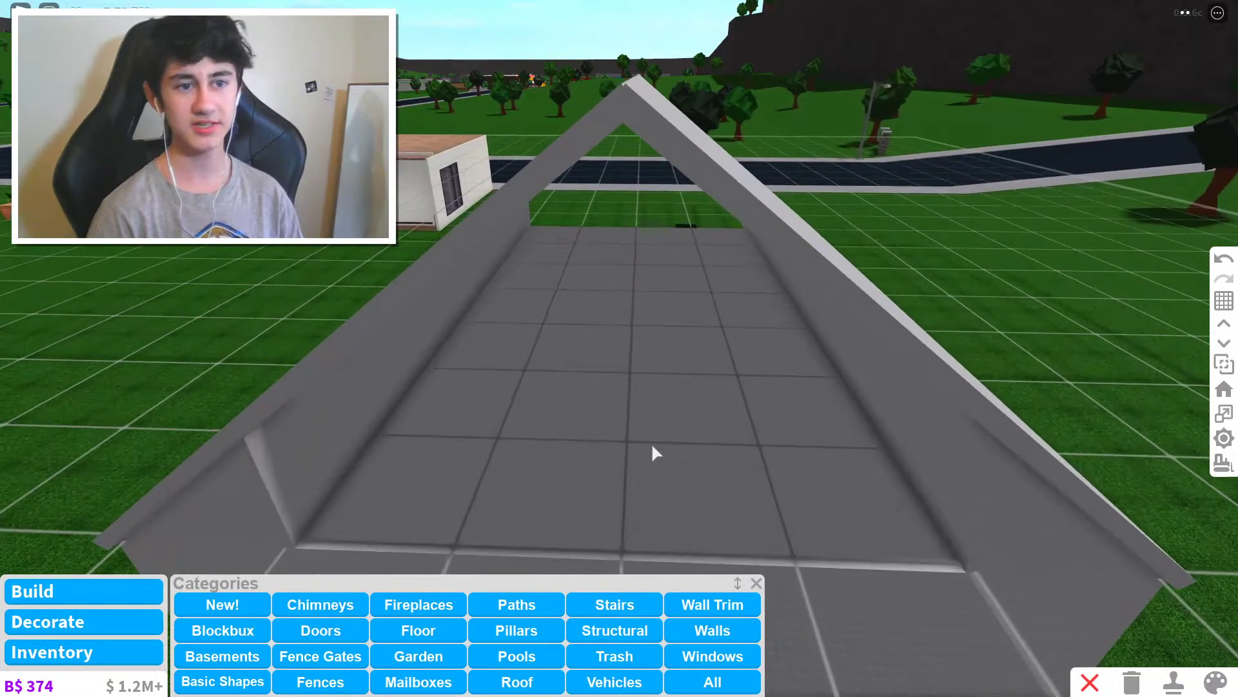
Sell the floor of the roofed room and hide the roof to see inside.
key("x")
left_click(677, 445)
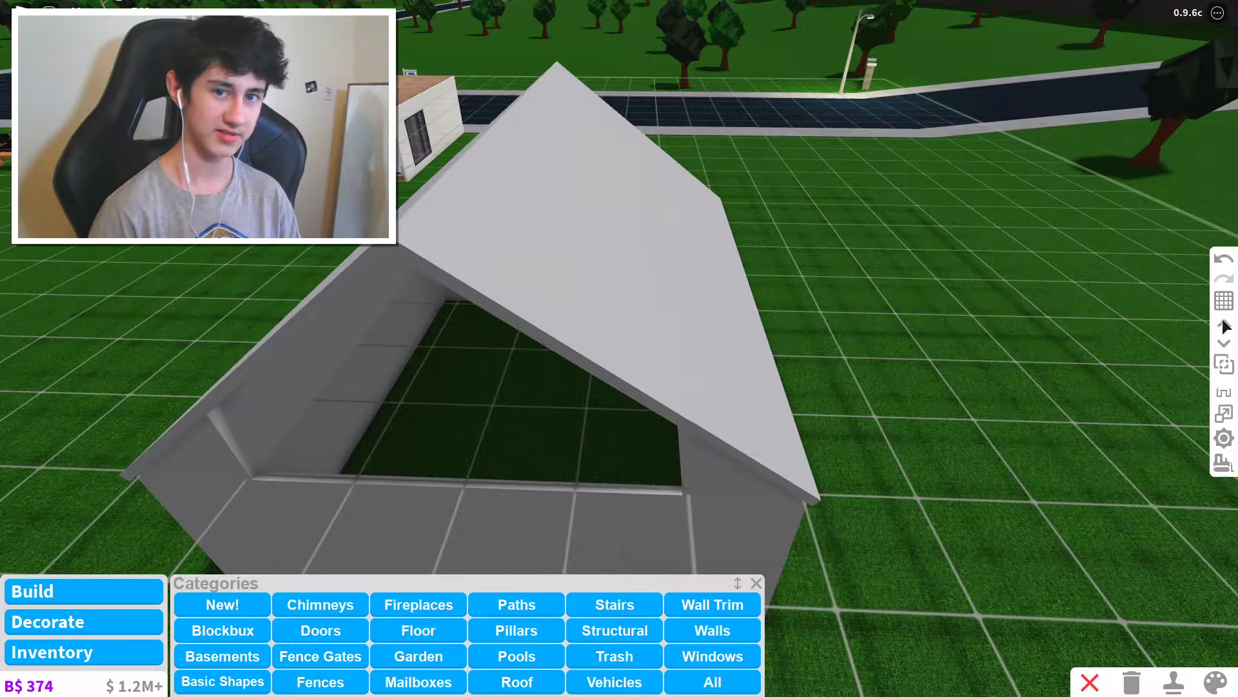
left_click(1224, 343)
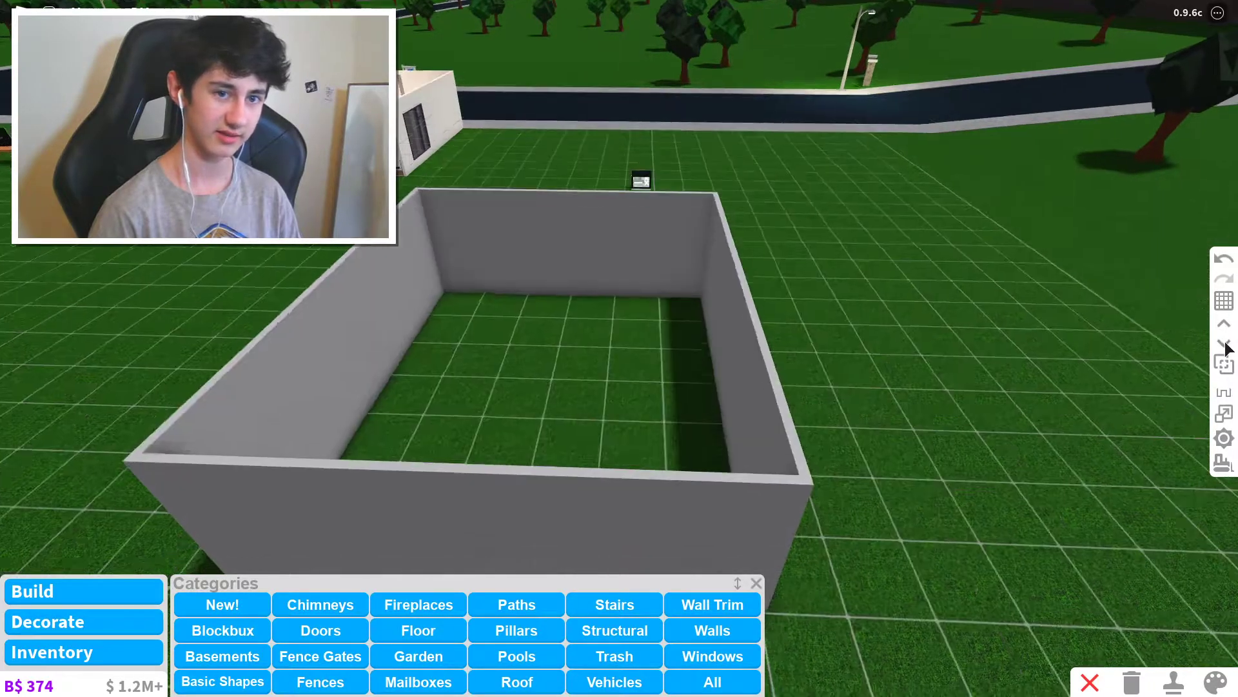
scroll(893, 332, "up", 3)
Browse the Stairs catalogue, then go back and pick Floor.
key("a")
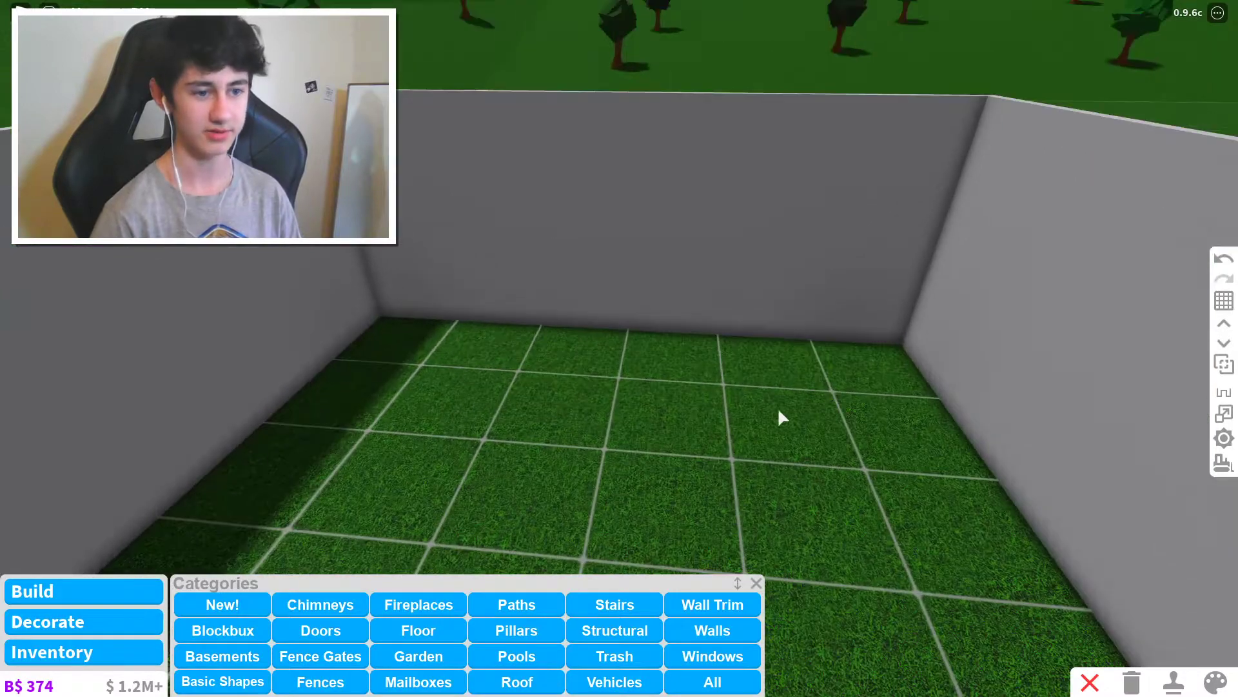
left_click(615, 604)
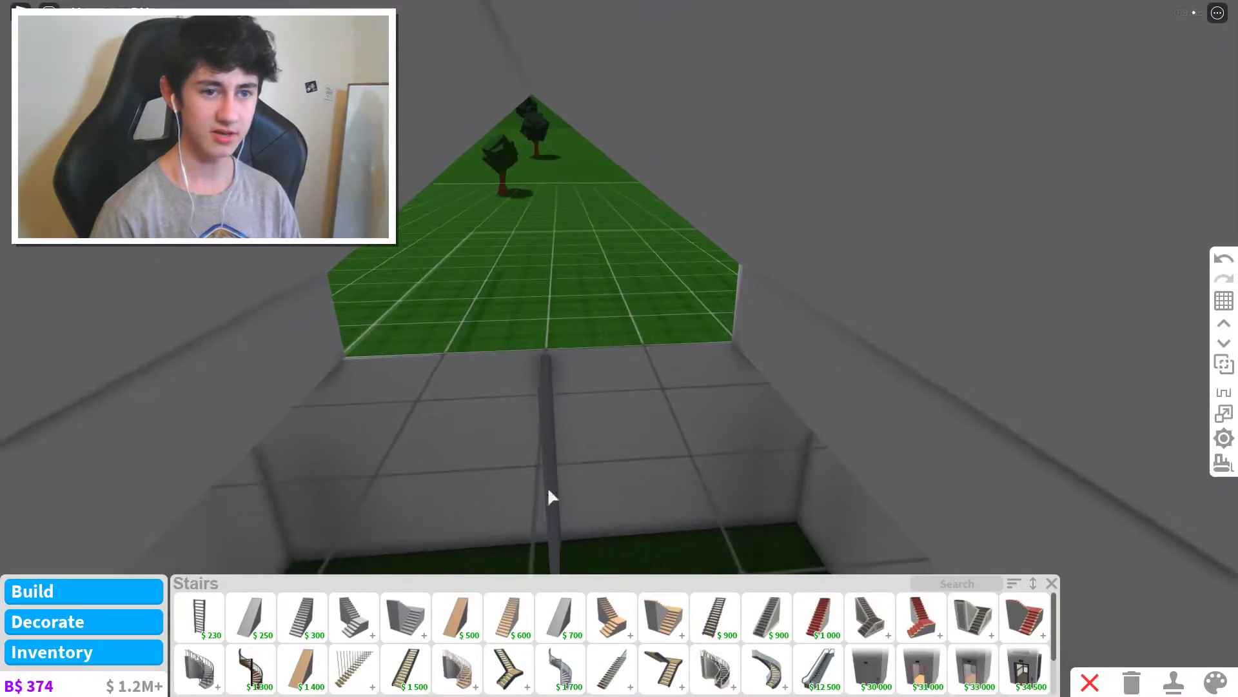
left_click(117, 584)
left_click(413, 620)
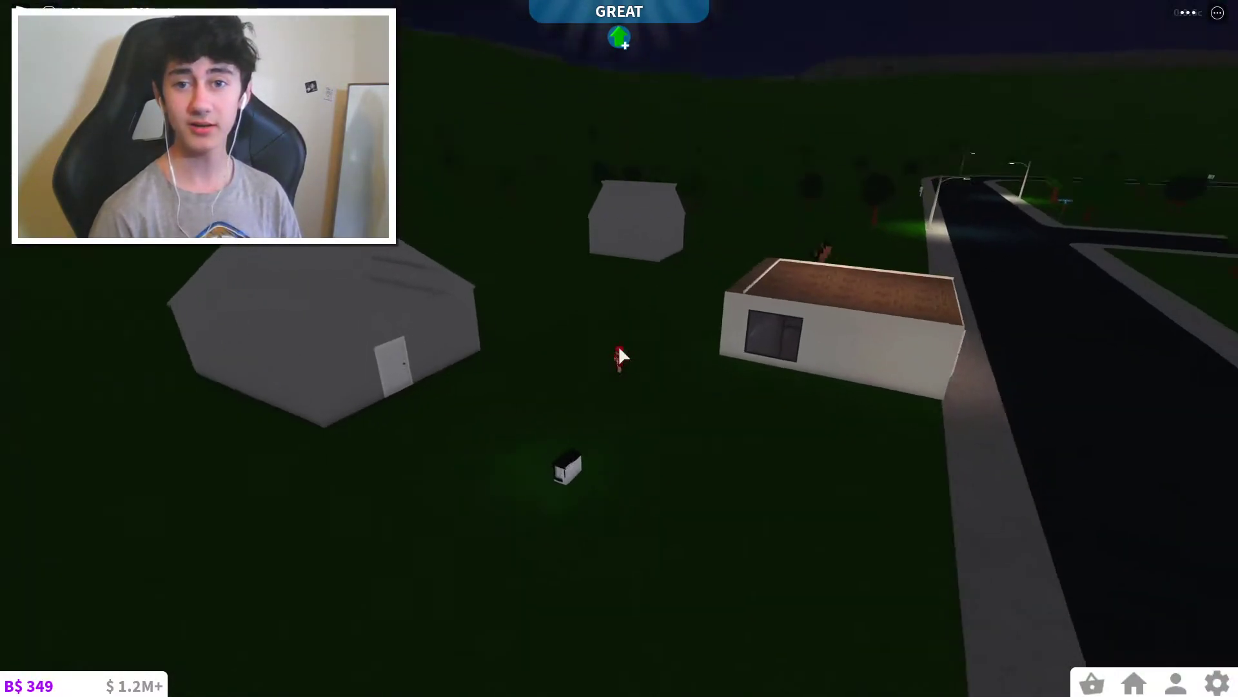
Walk across the night-time neighbourhood past the desks up to the white garage door.
left_click_drag(618, 346, 636, 319)
scroll(635, 315, "up", 5)
key("w")
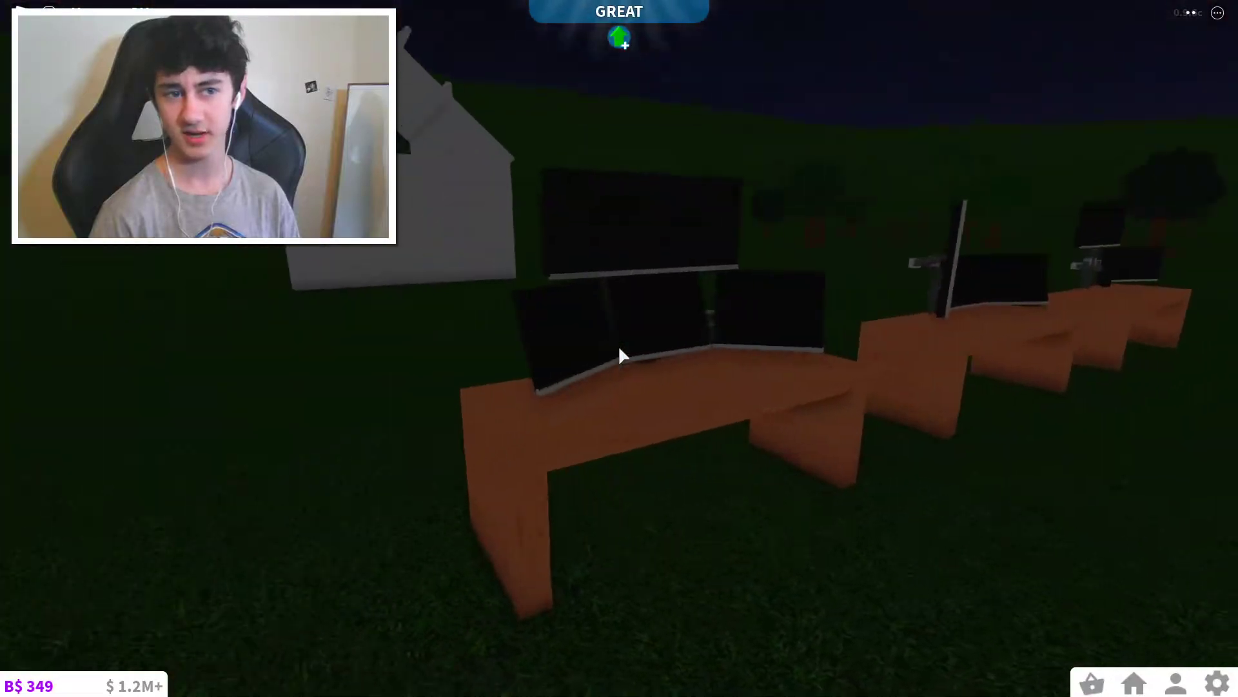
key("s")
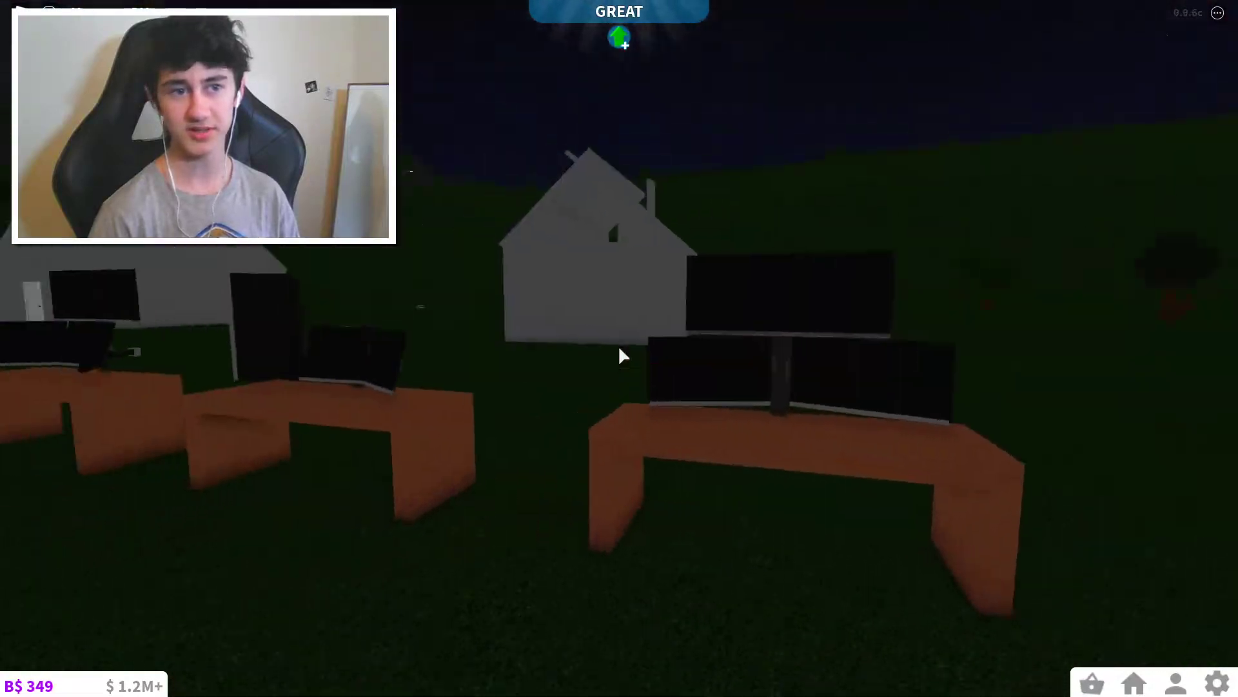
key("w")
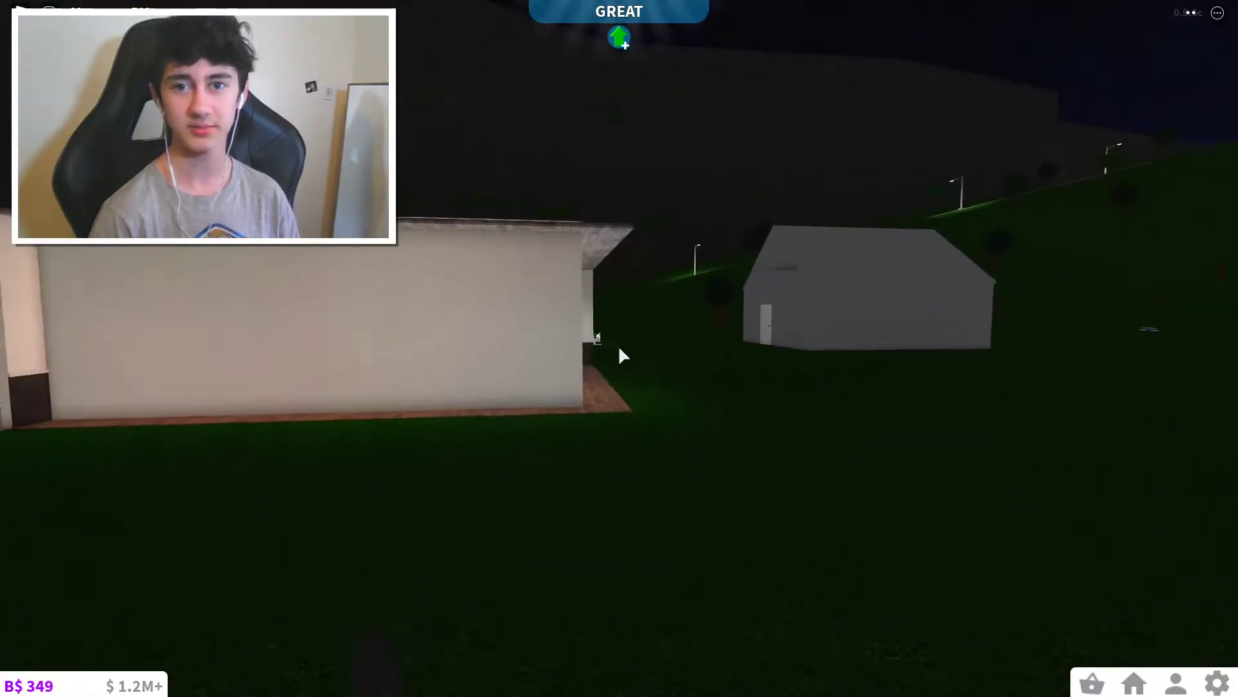
key("w")
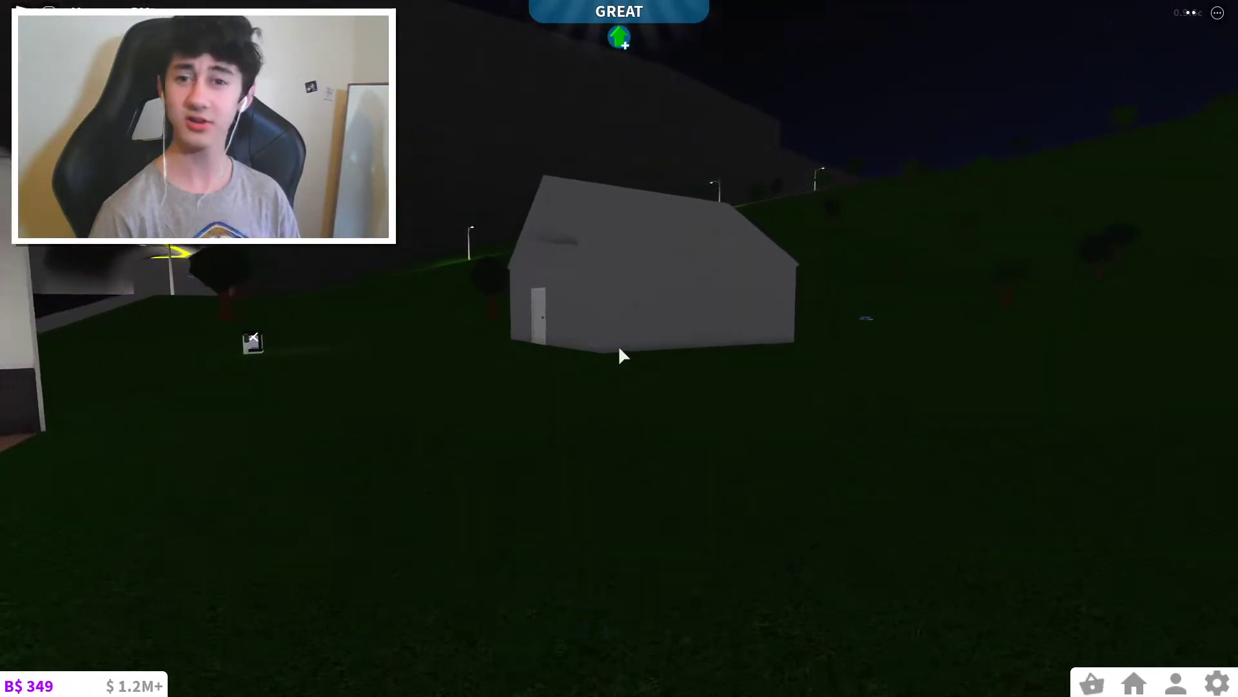
key("w")
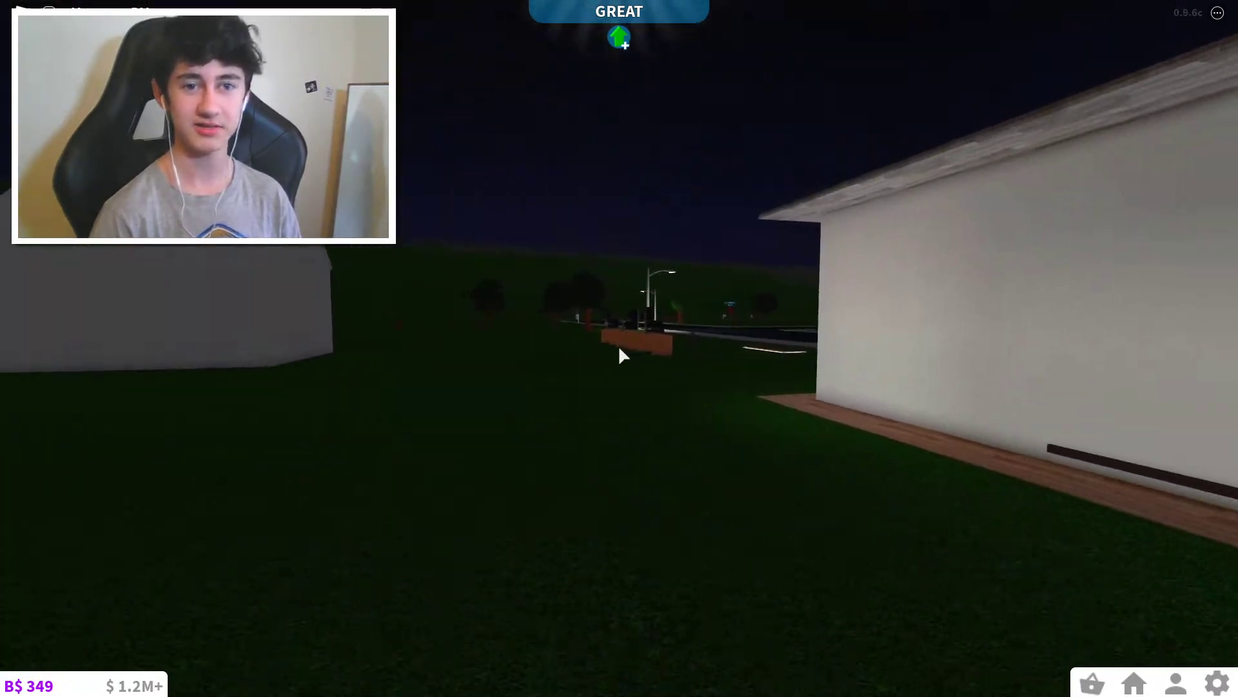
key("w")
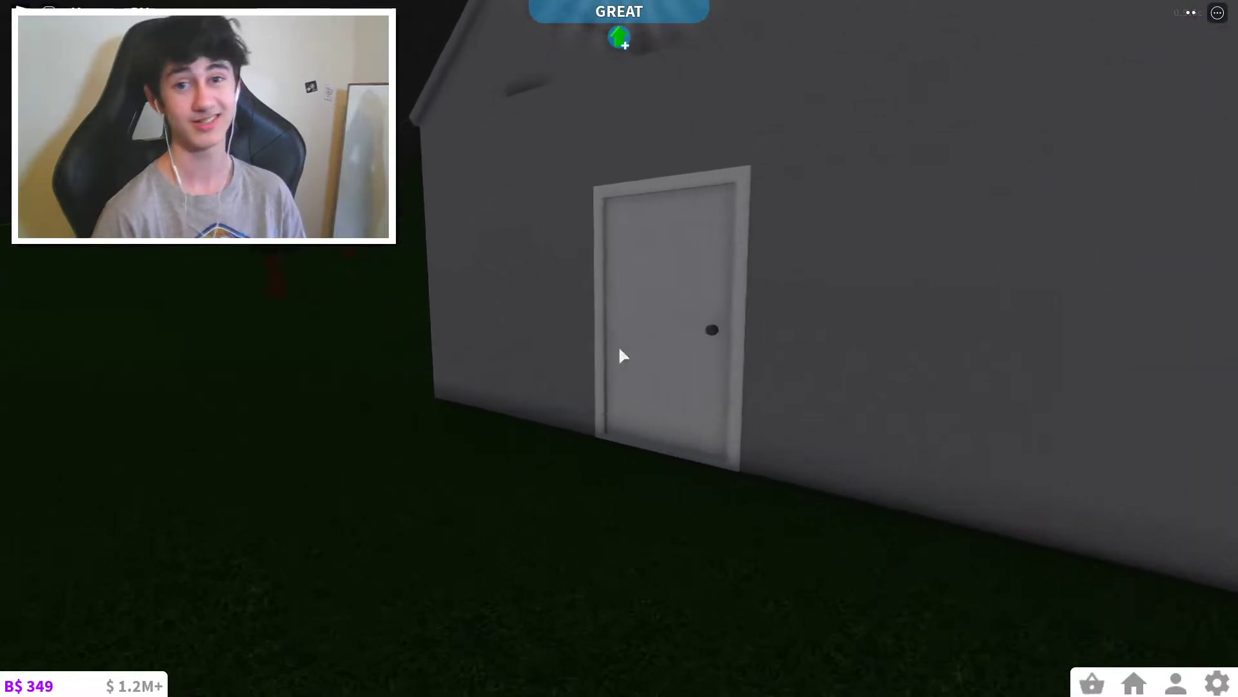
Enter the garage, climb the stairs and look around the gray upstairs room.
key("e")
key("w")
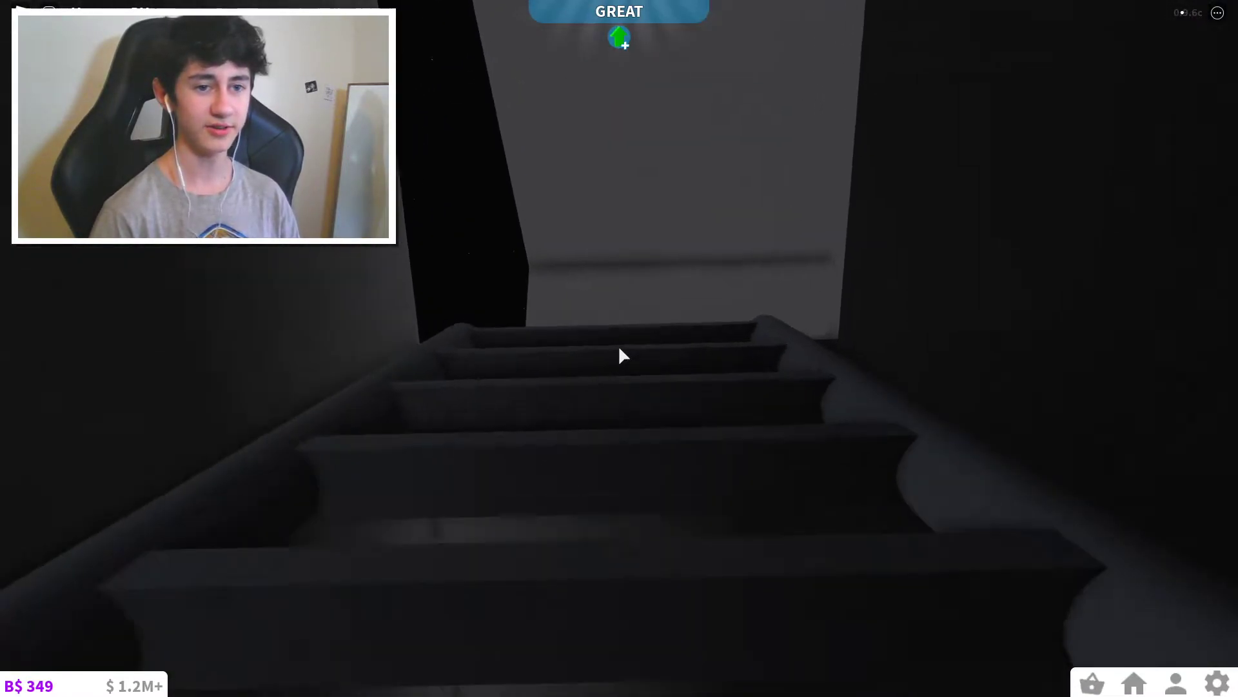
key("w")
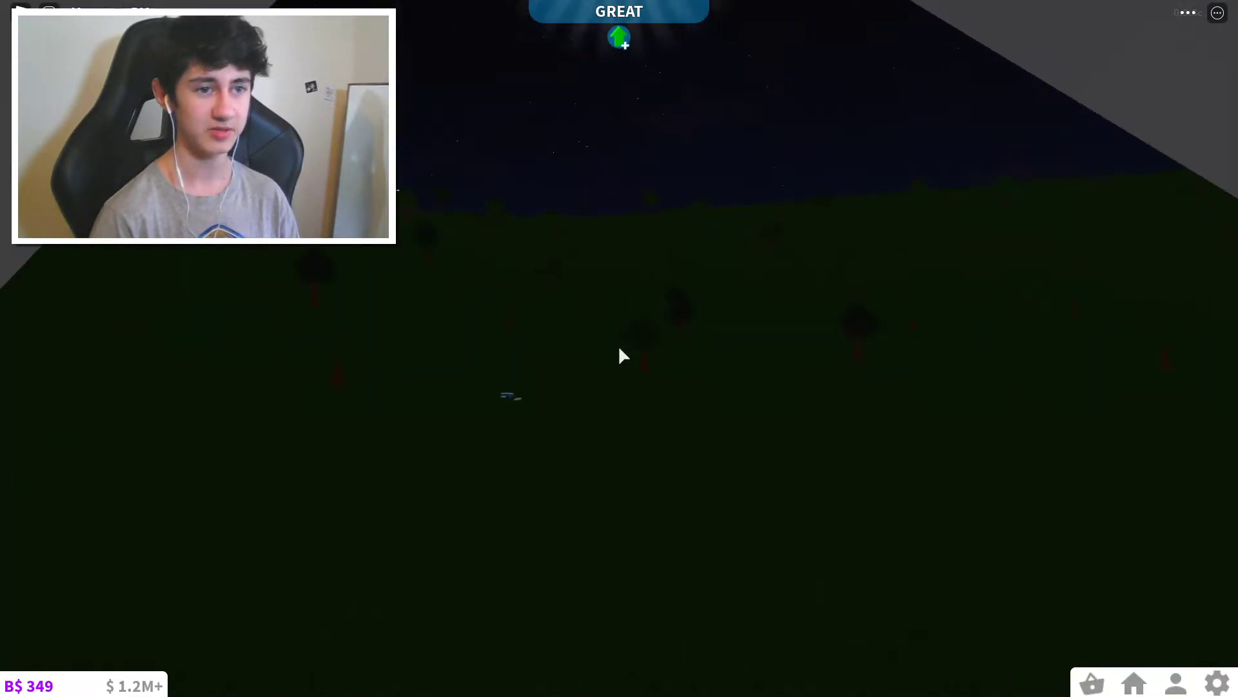
key("w")
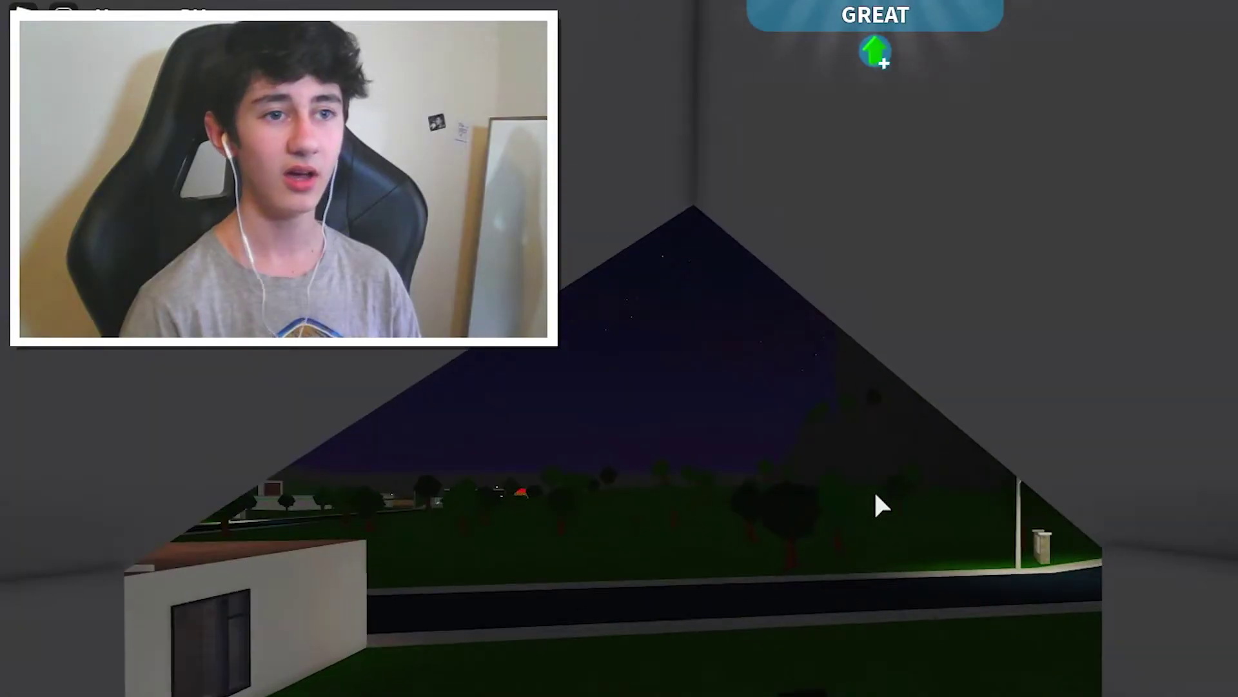
scroll(874, 489, "down", 5)
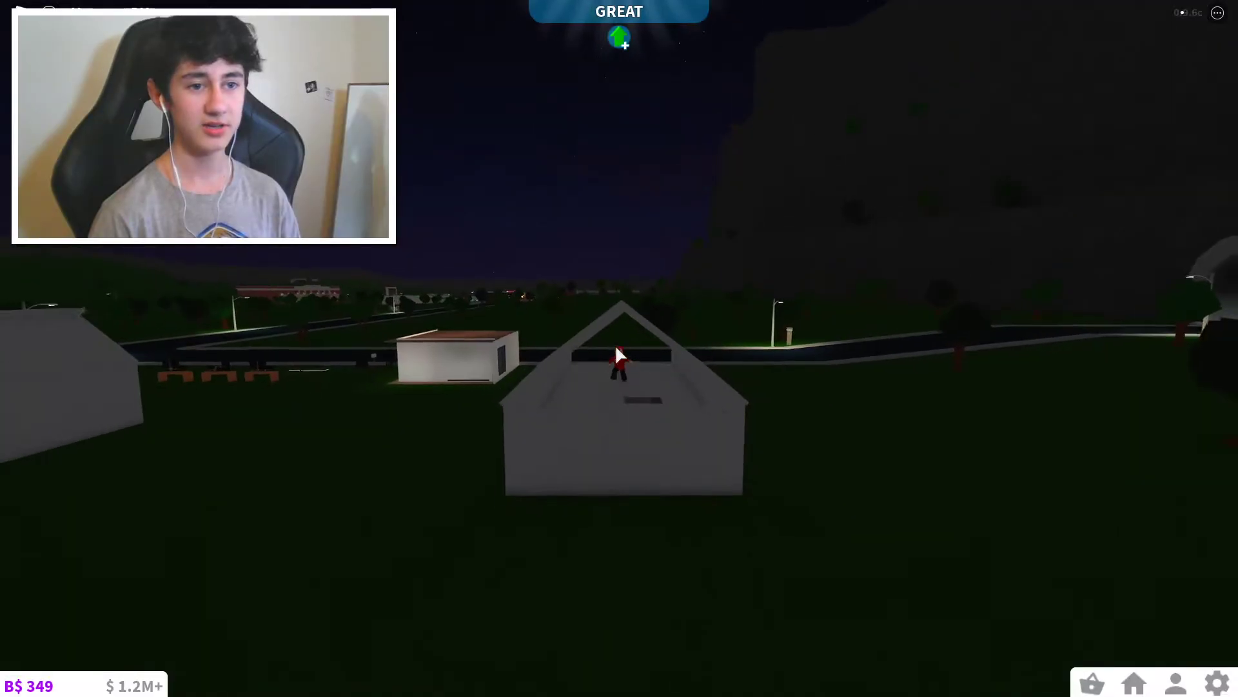
scroll(873, 490, "up", 8)
scroll(619, 349, "up", 3)
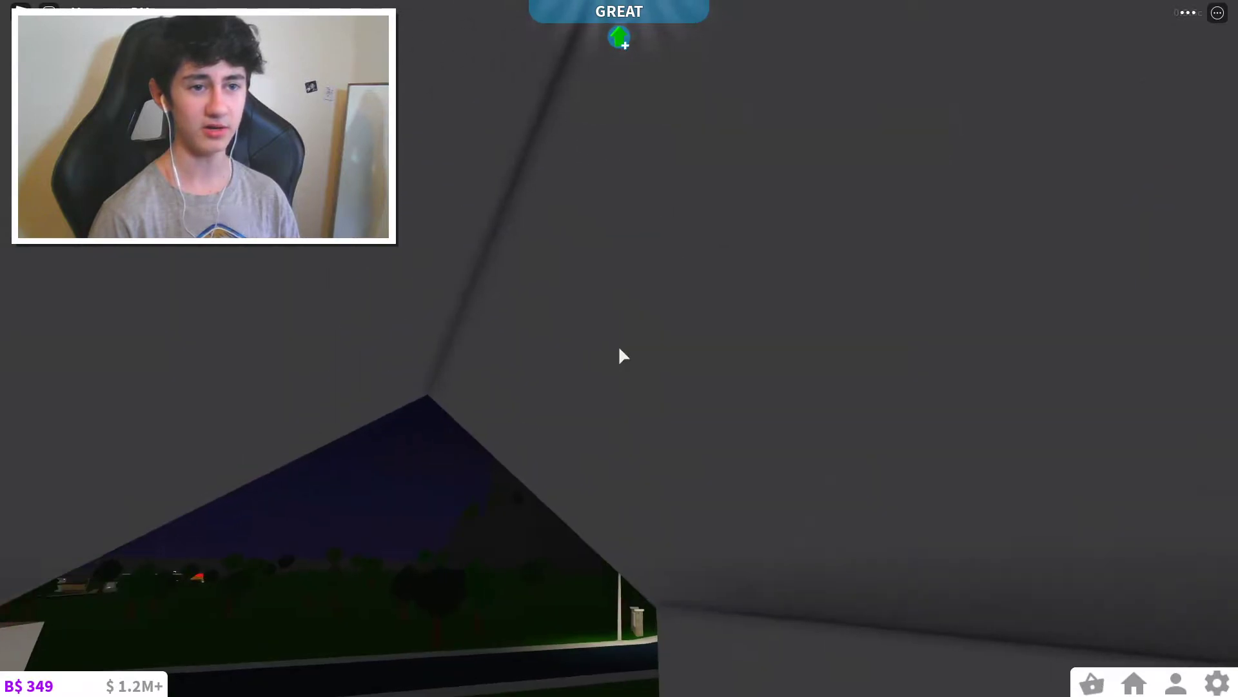
key("s")
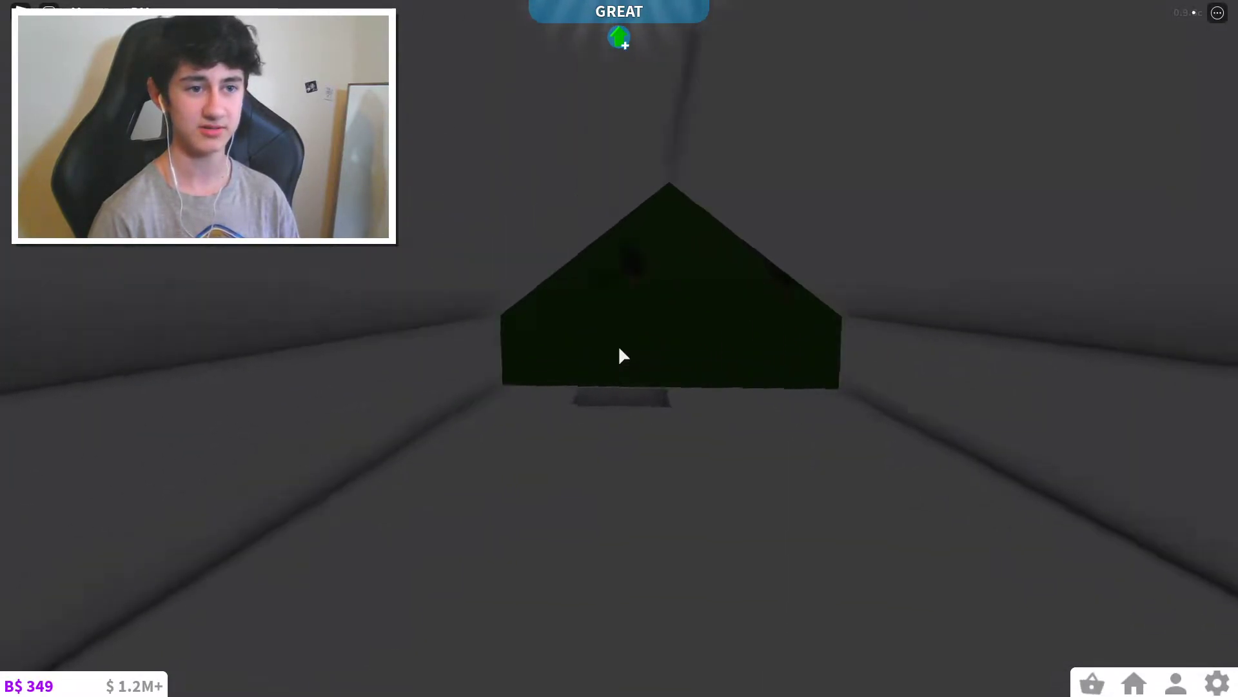
key("w")
scroll(621, 355, "down", 3)
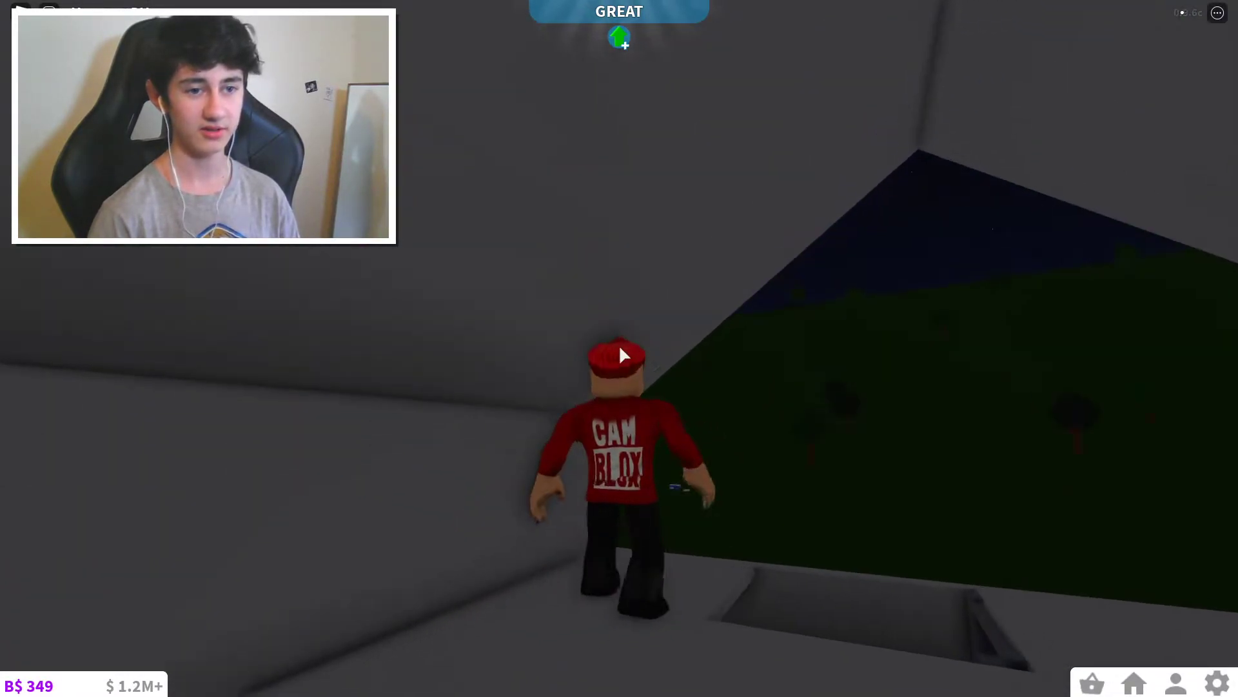
key("w")
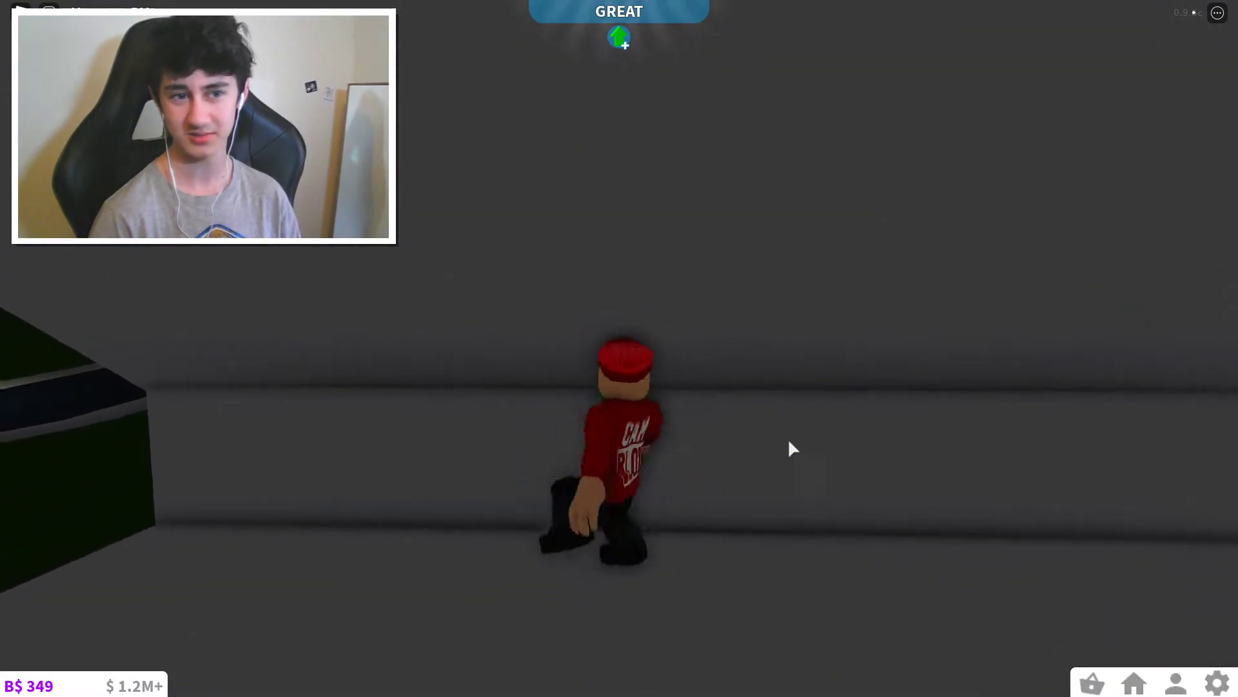
Enter build mode, then place and buy a Cube against the gable wall.
key("b")
key("d")
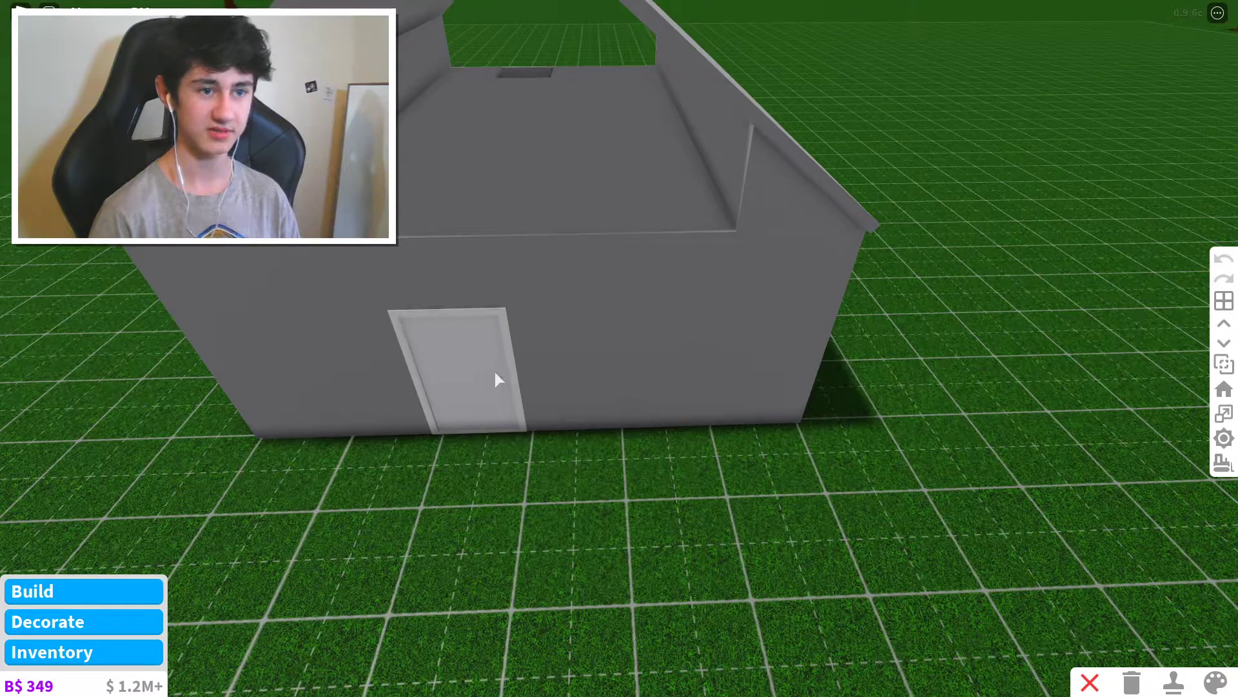
left_click(495, 374)
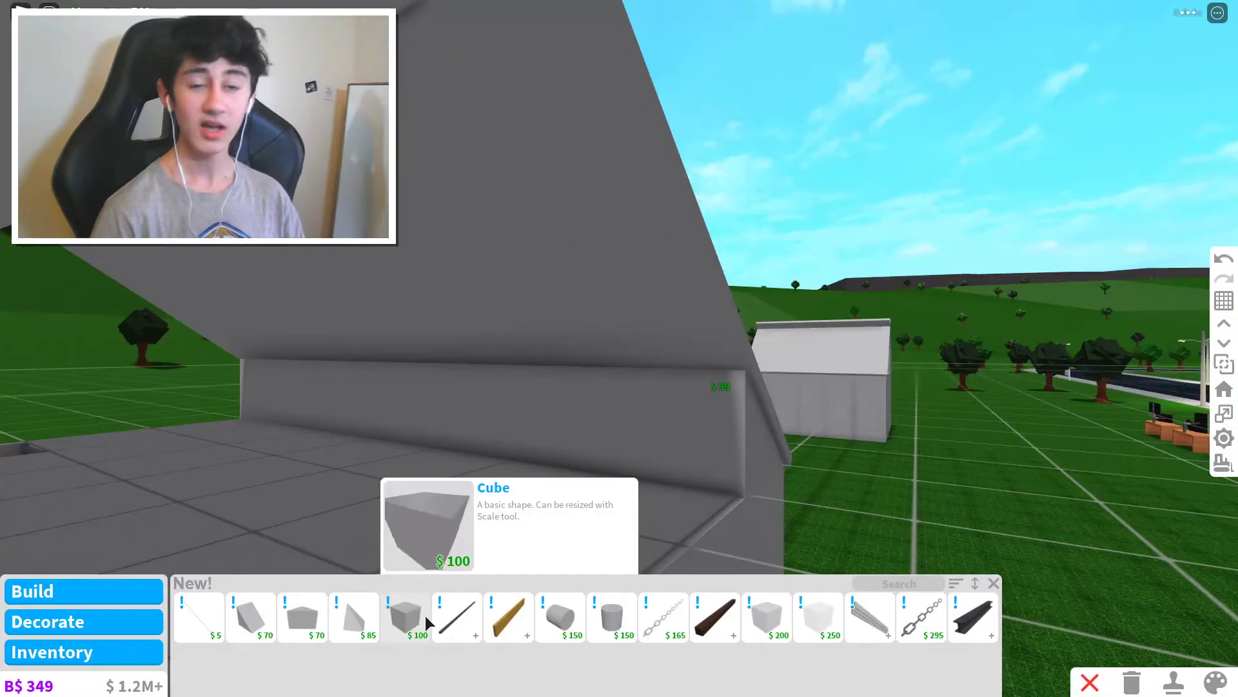
left_click(407, 616)
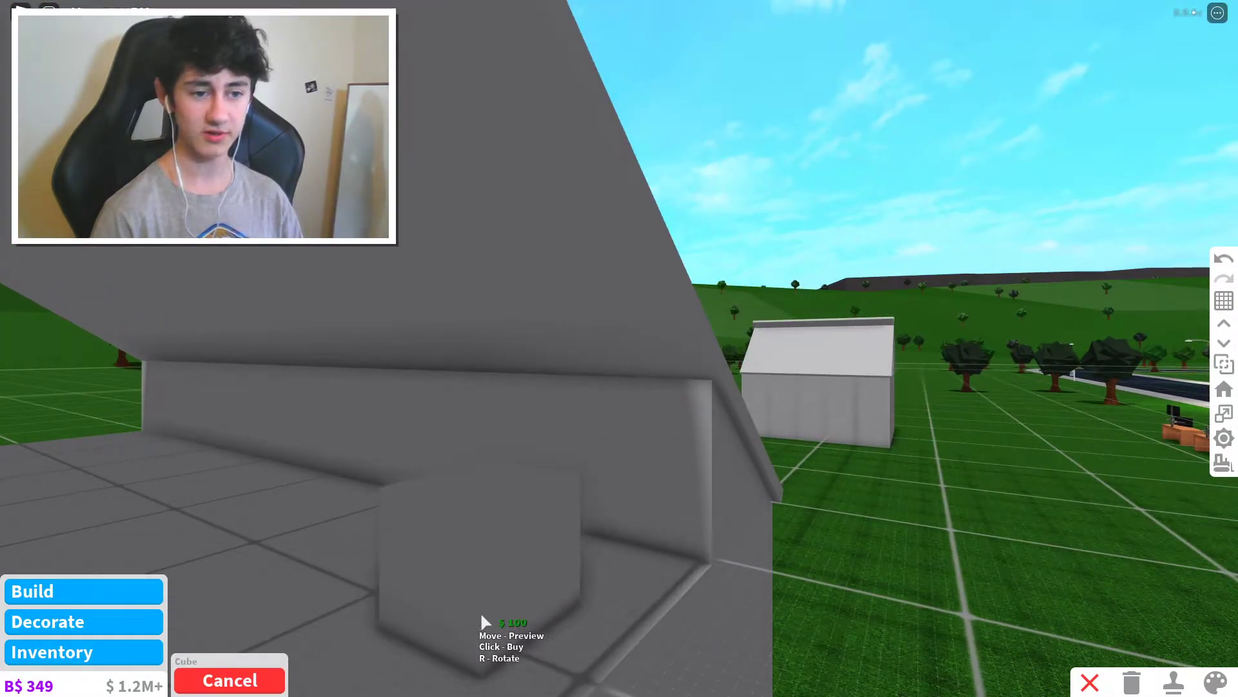
left_click(484, 589)
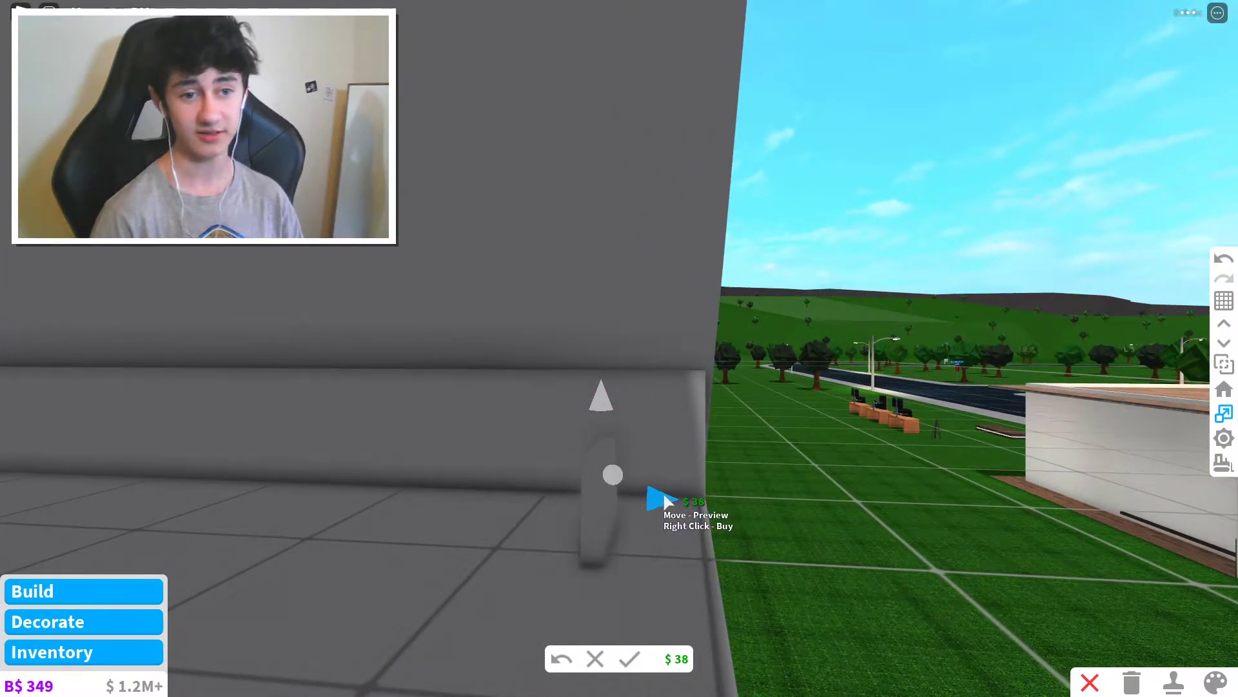
right_click(687, 563)
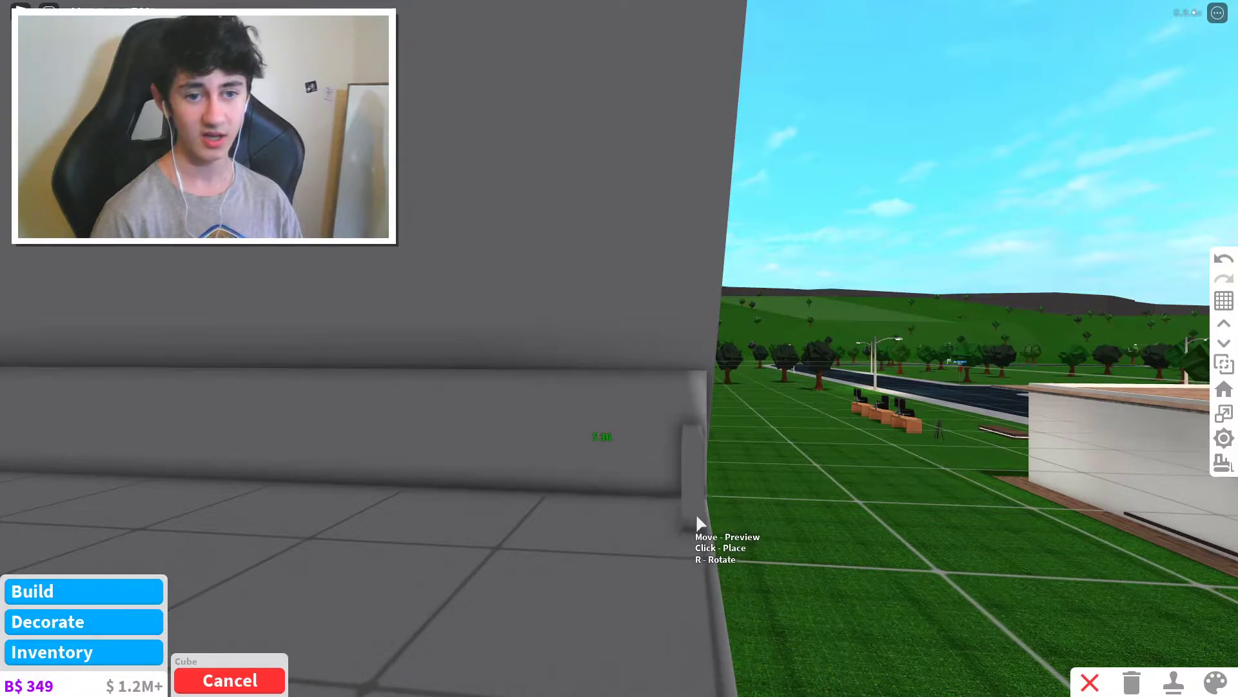
scroll(700, 519, "down", 5)
Move the wall block to a new position on the gable and confirm it.
key("Left")
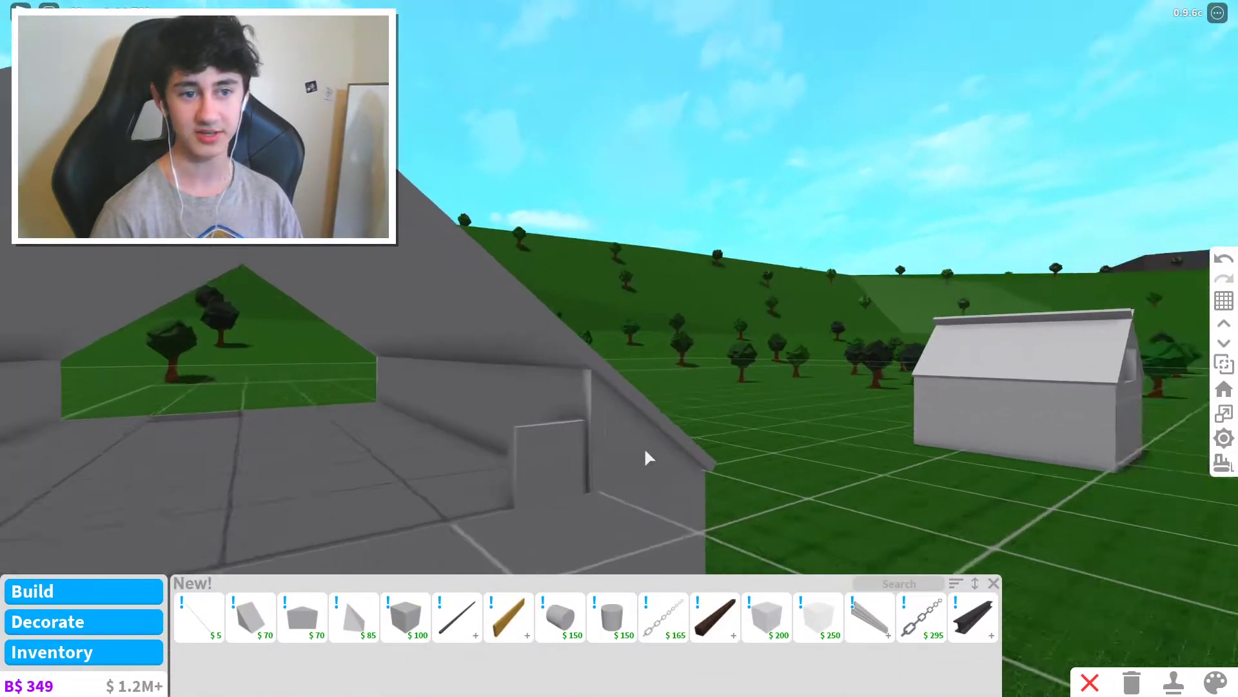
key("Left")
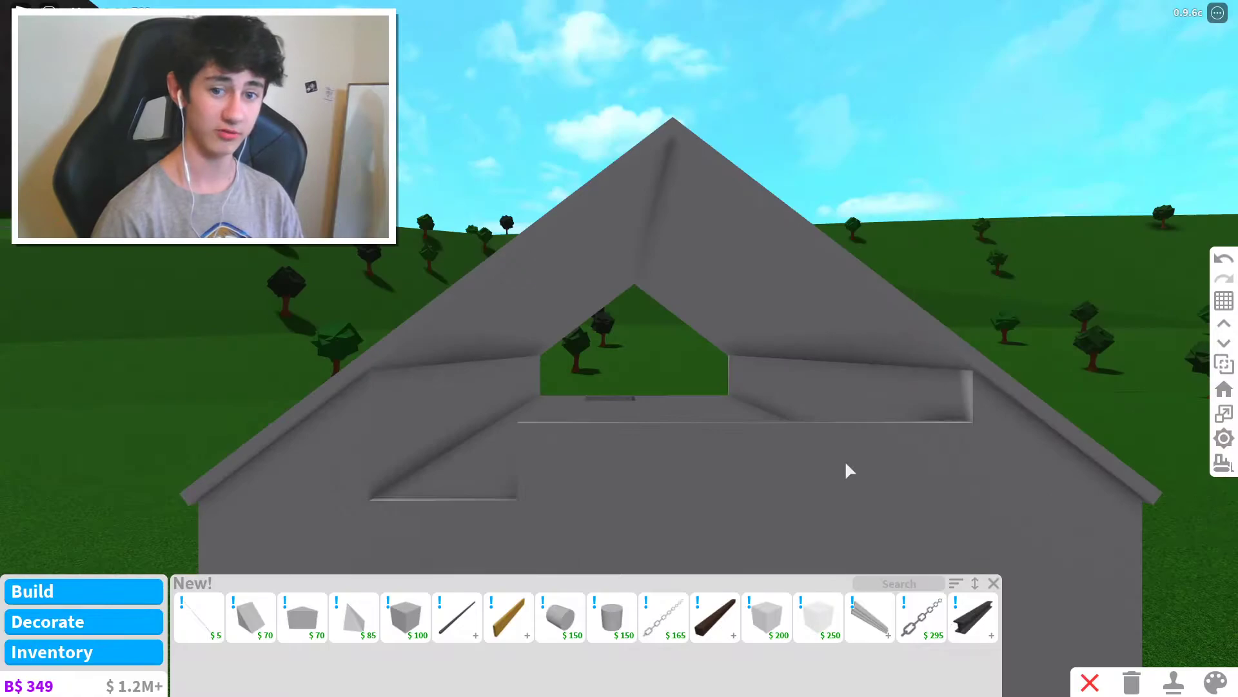
key("m")
left_click(849, 470)
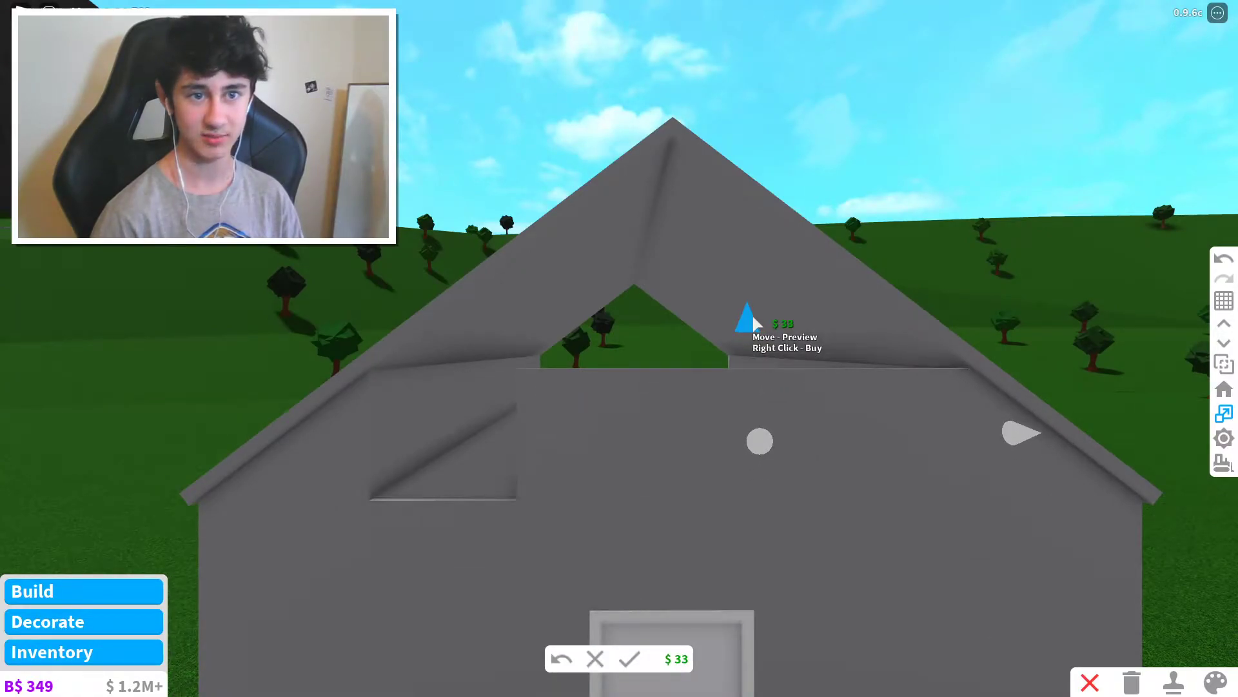
right_click(755, 323)
scroll(857, 478, "up", 5)
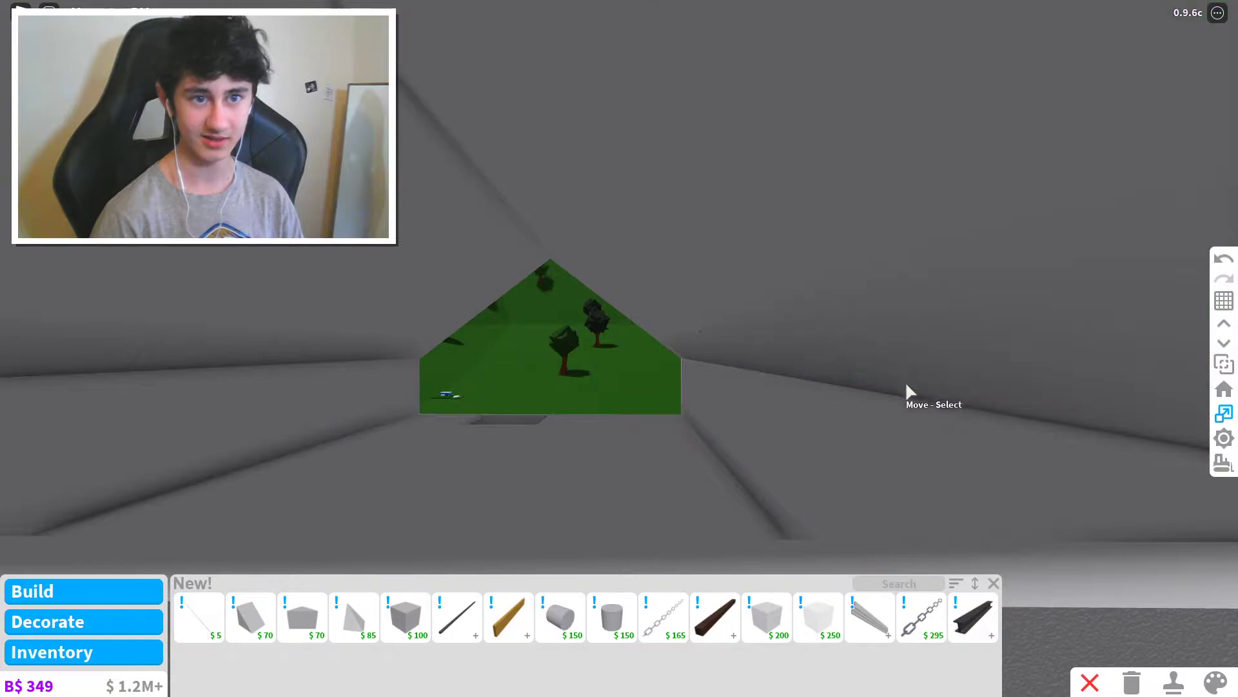
Place another gray cube on the gable wall.
left_click(767, 616)
scroll(672, 500, "down", 5)
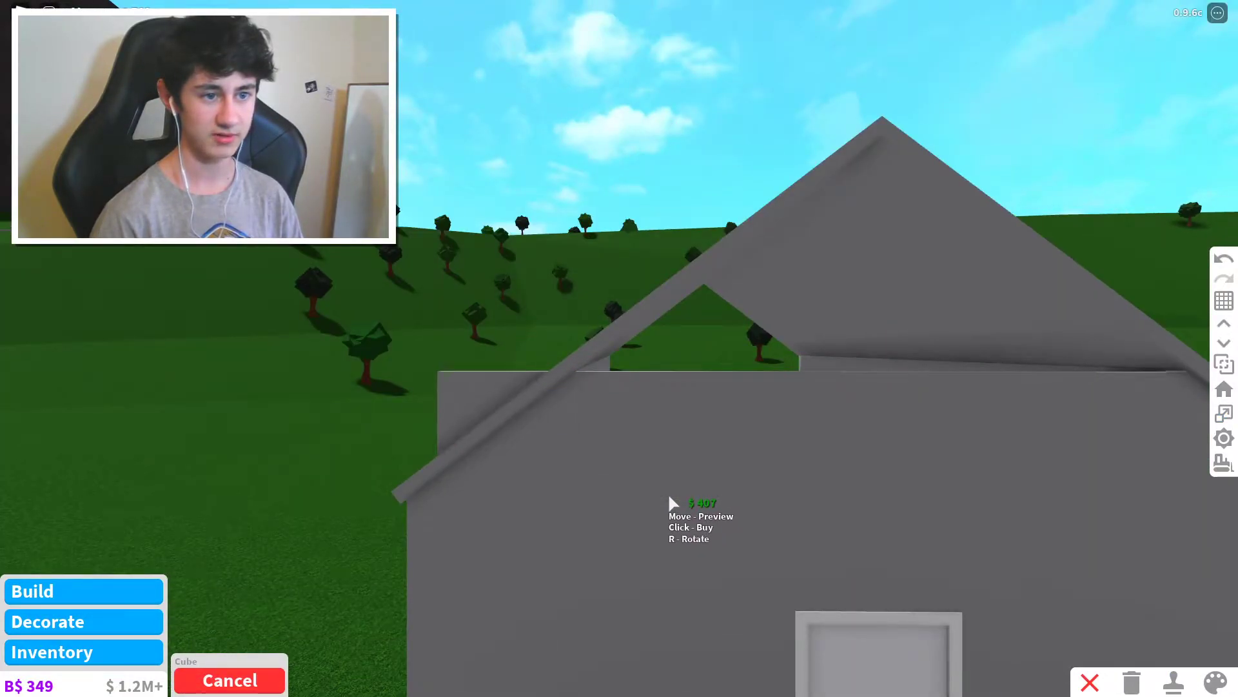
left_click(674, 503)
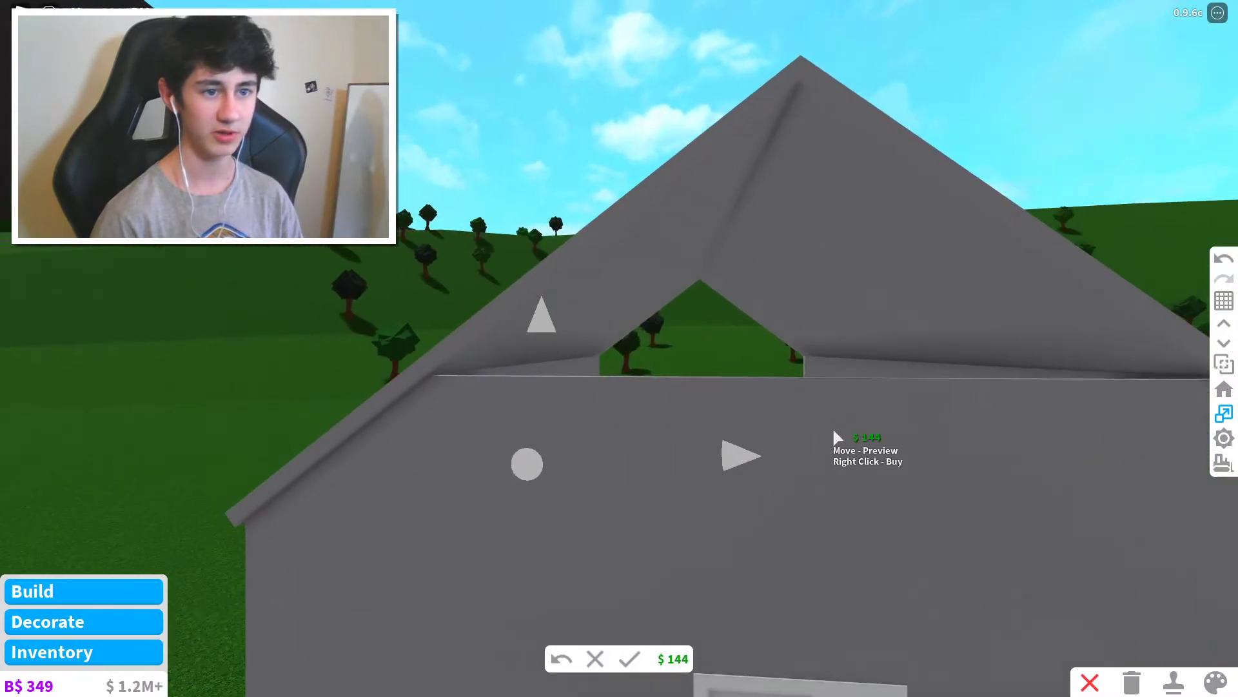
key("Return")
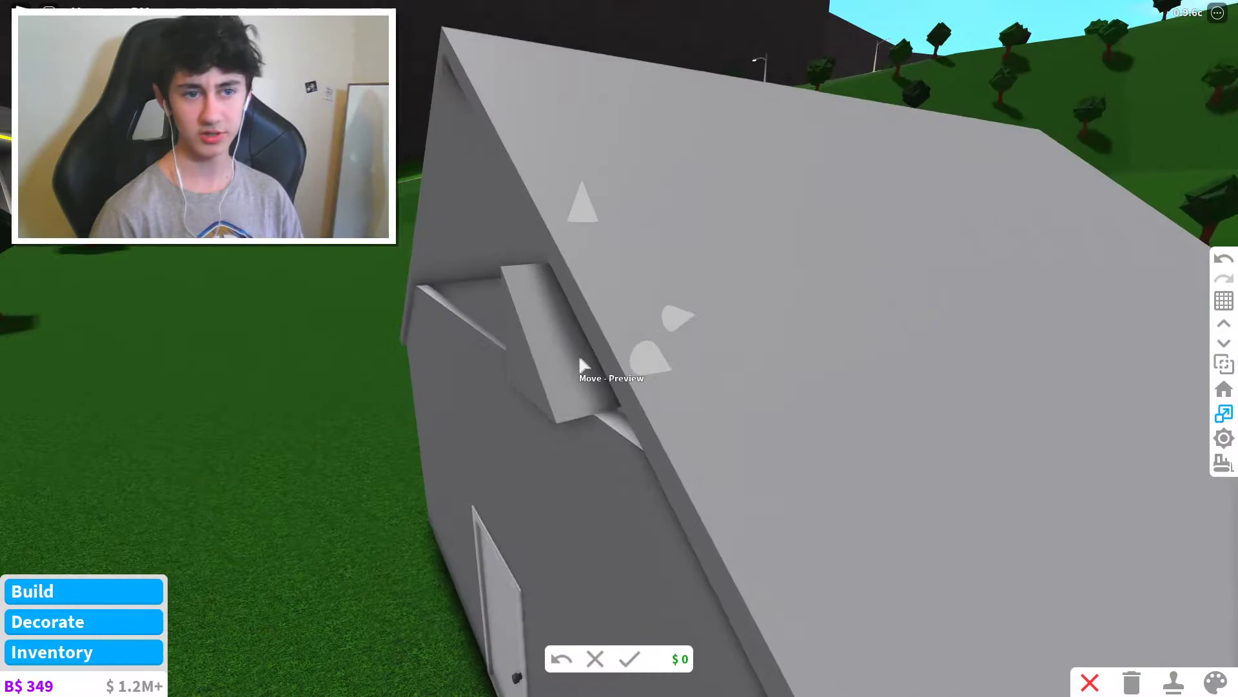
Place and buy a gray Horizontal Wedge in the gable triangle.
scroll(663, 354, "up", 3)
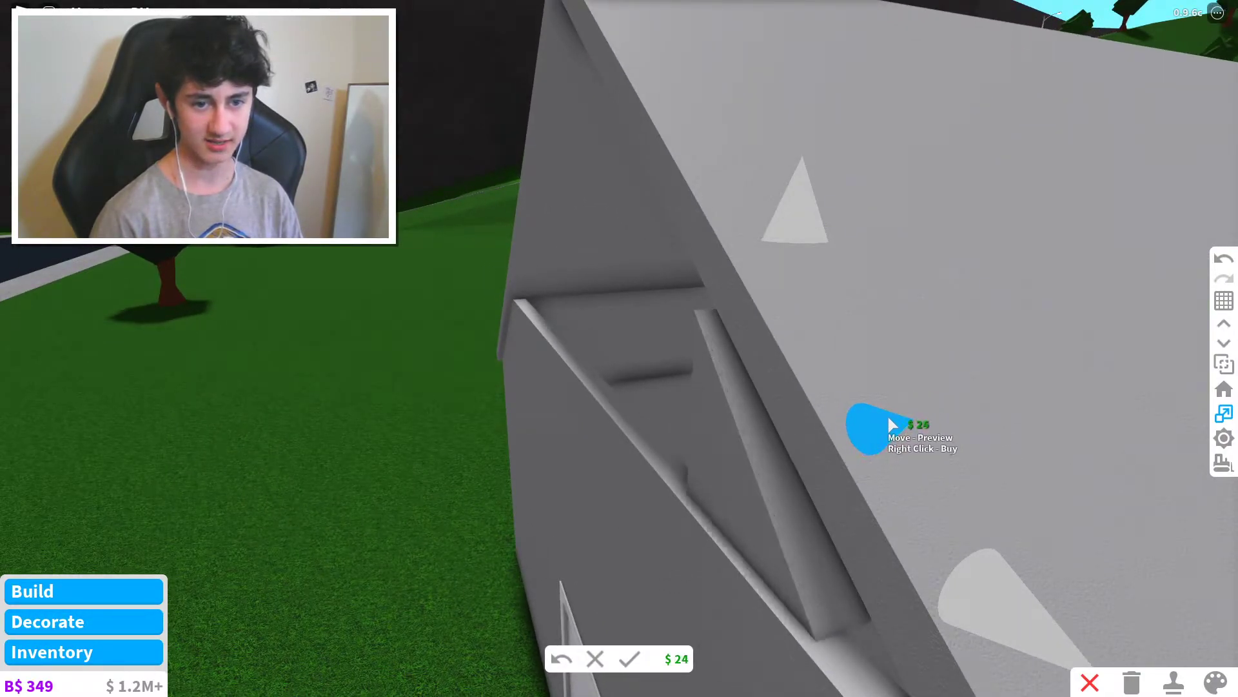
right_click(883, 418)
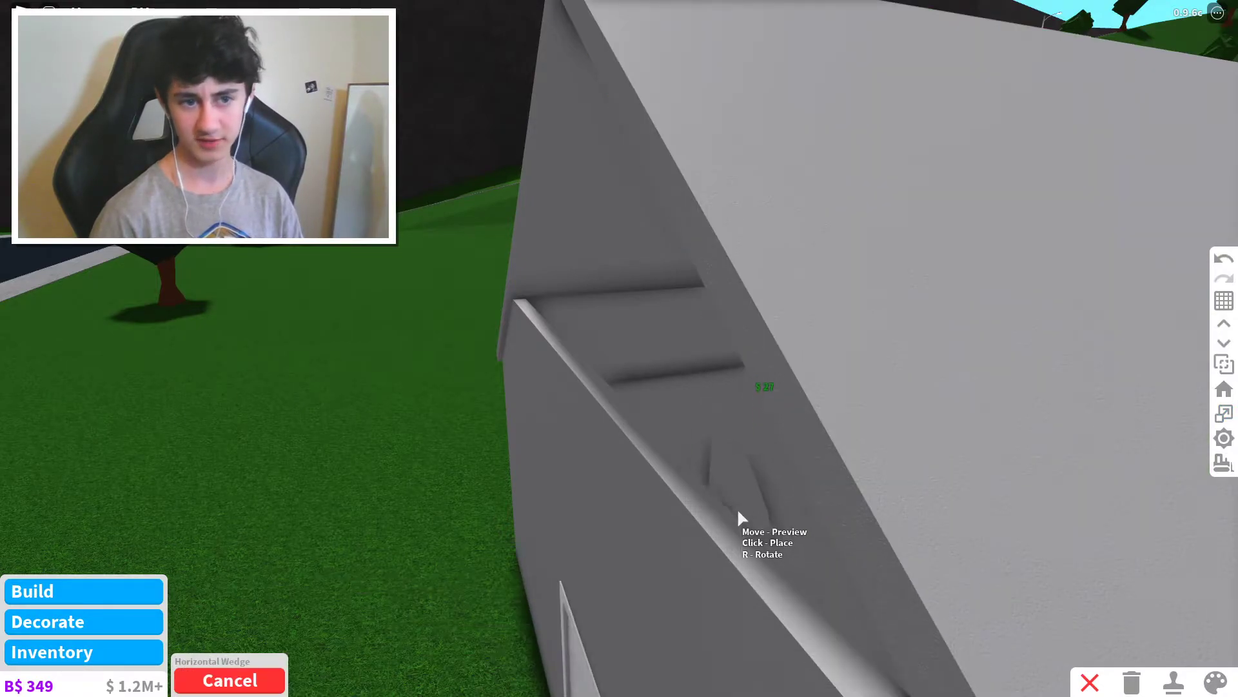
key("Escape")
Raise the wedge's height to fill the gable and buy the resize.
scroll(685, 486, "down", 5)
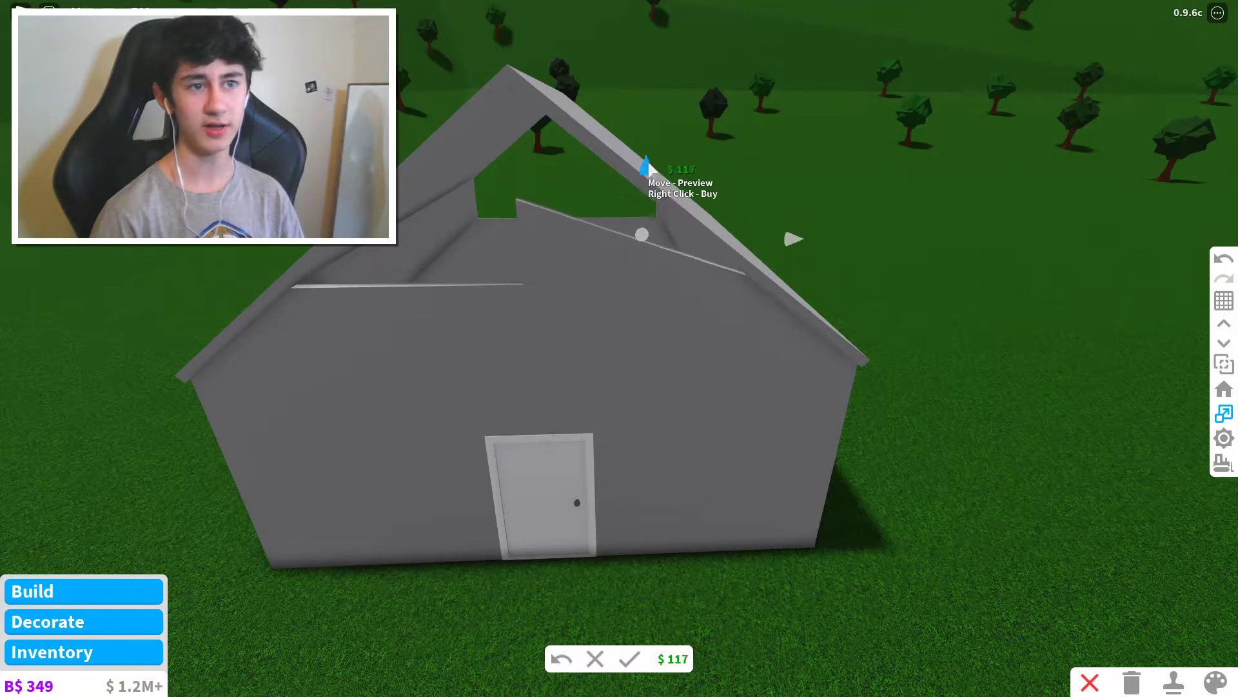
left_click_drag(665, 44, 664, 36)
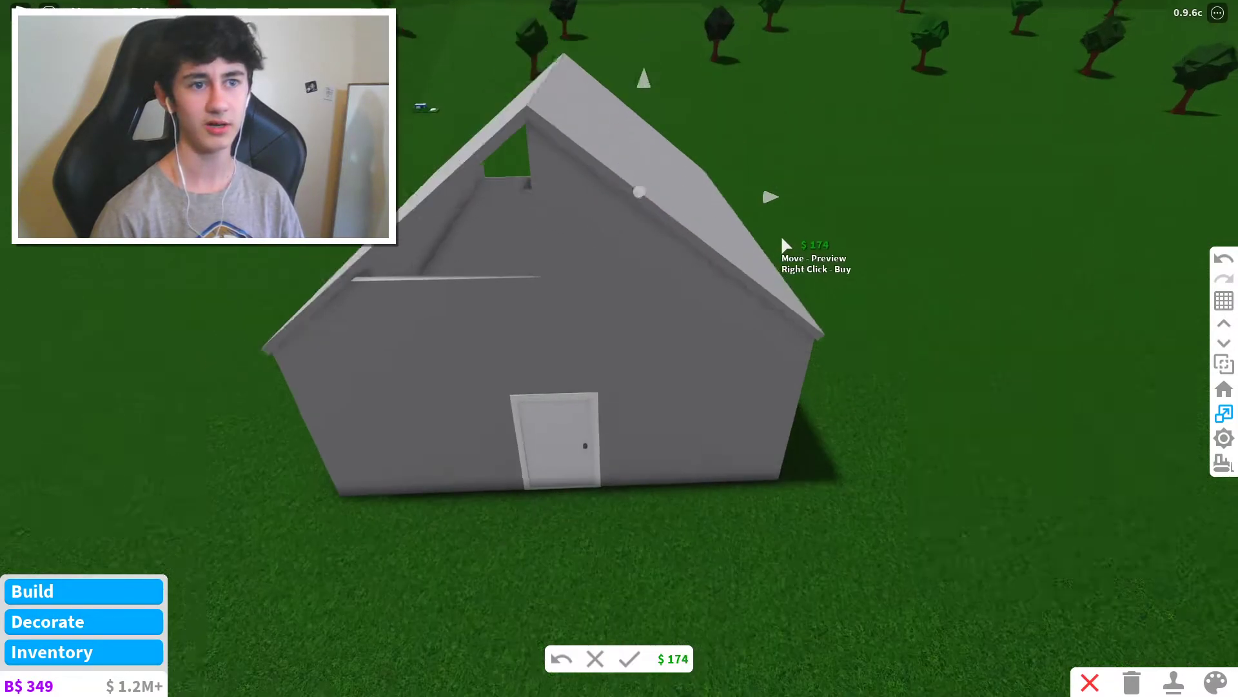
right_click(939, 298)
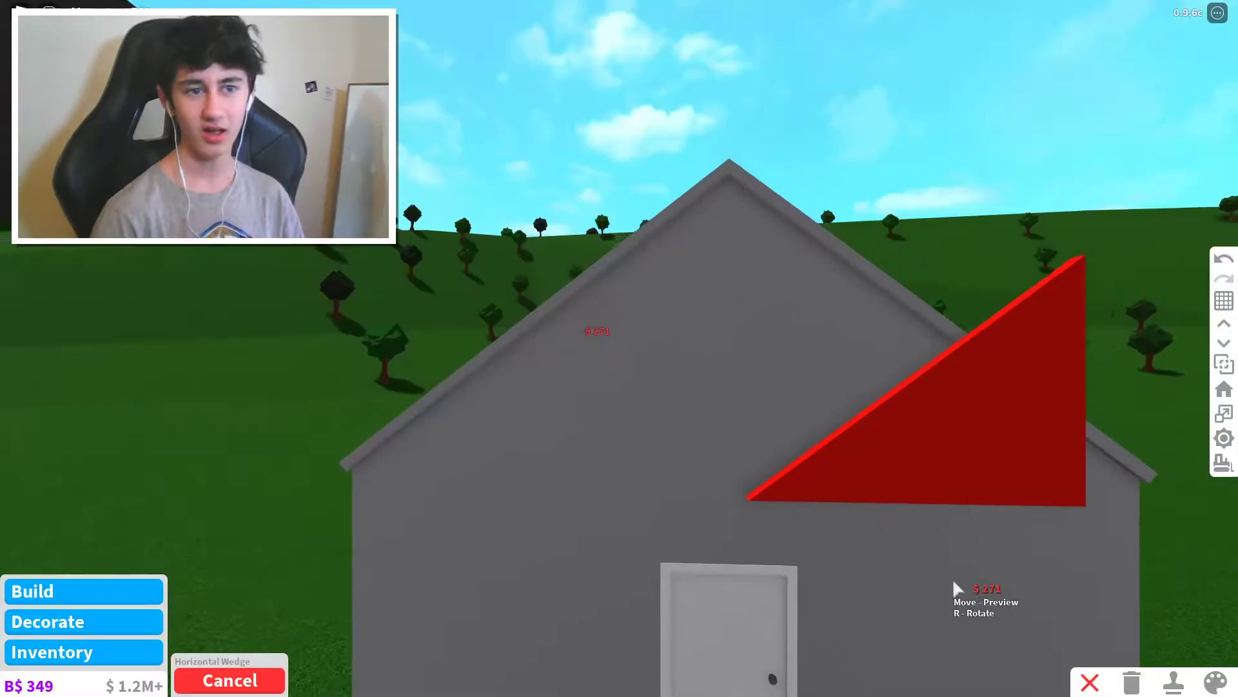
Cancel the wedge placement and paint the left gable wedge hot pink.
scroll(940, 574, "down", 3)
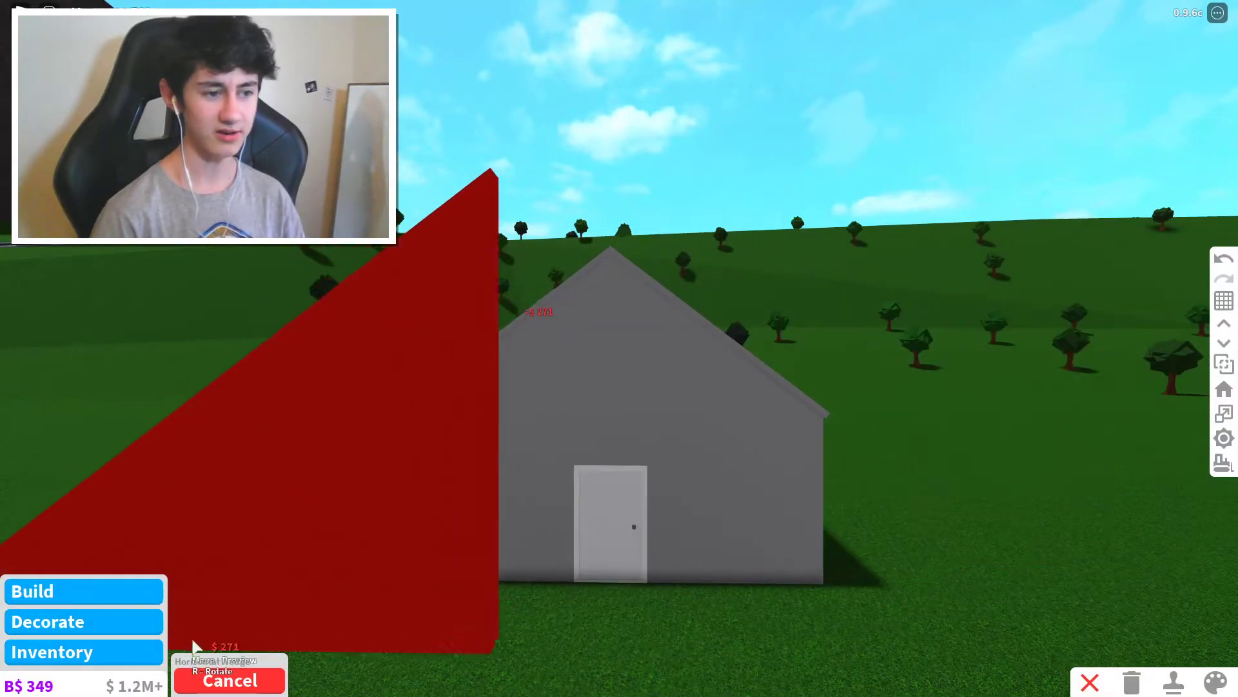
left_click(219, 679)
scroll(703, 493, "up", 10)
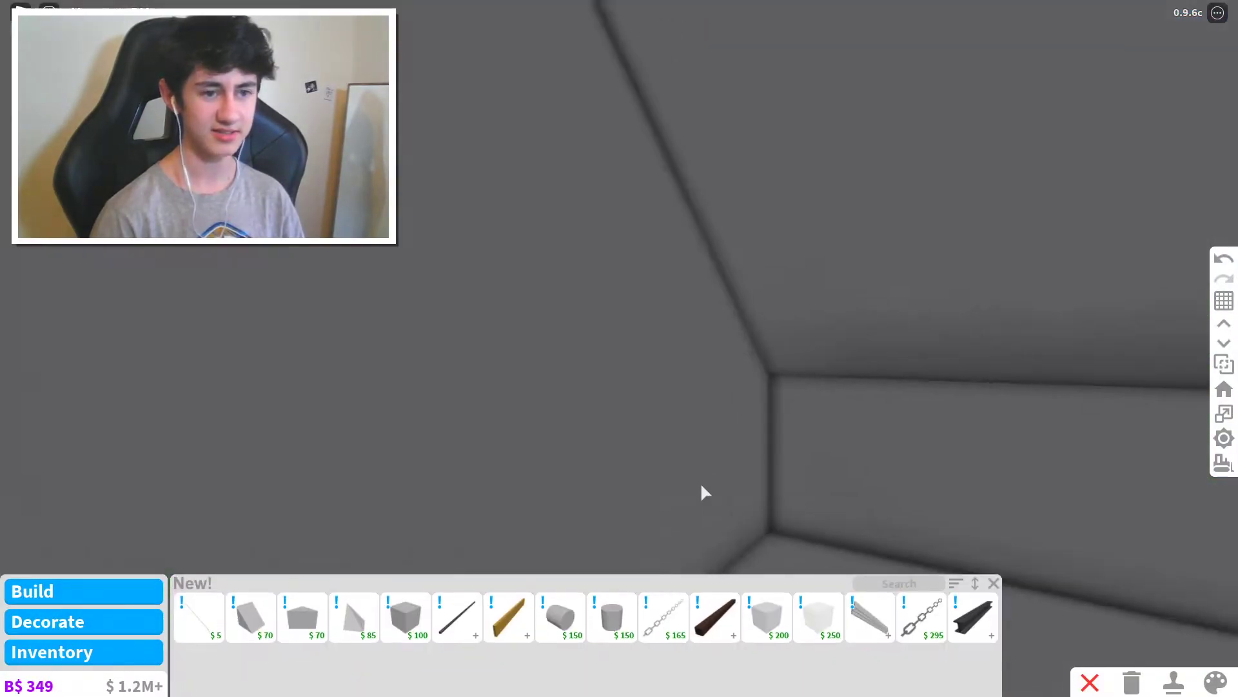
scroll(702, 487, "down", 6)
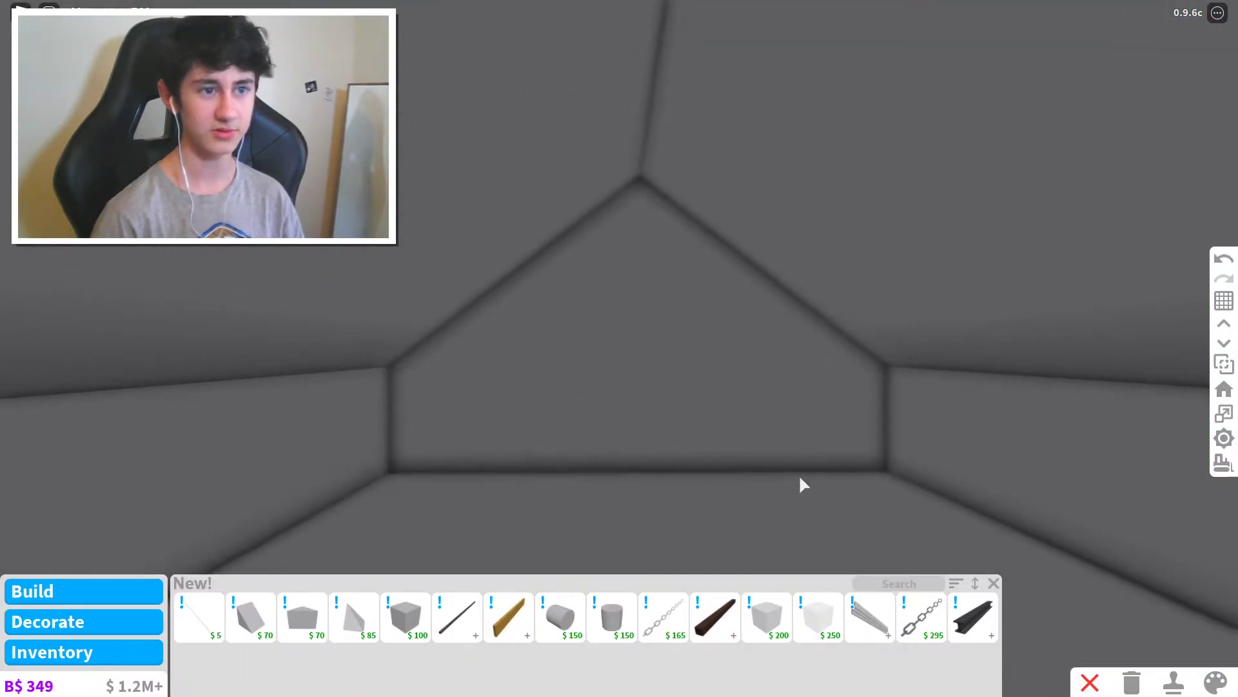
scroll(786, 443, "down", 5)
scroll(746, 135, "up", 5)
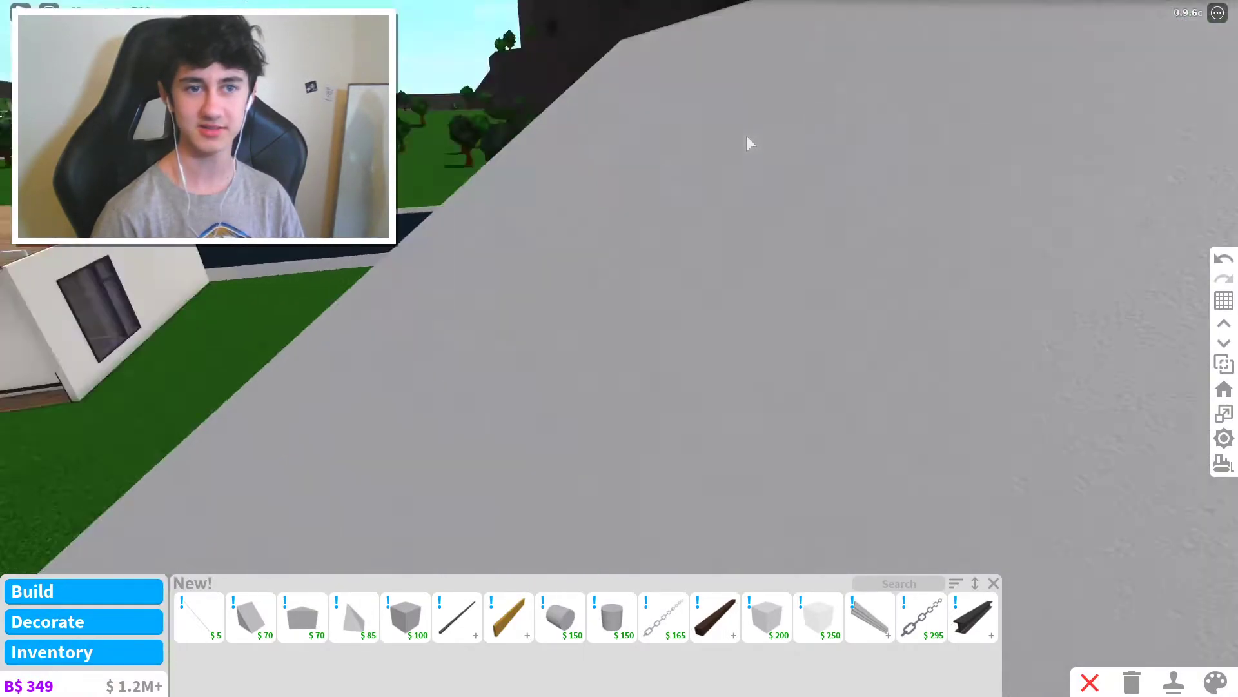
scroll(746, 136, "down", 8)
scroll(746, 135, "up", 10)
key("p")
left_click(633, 379)
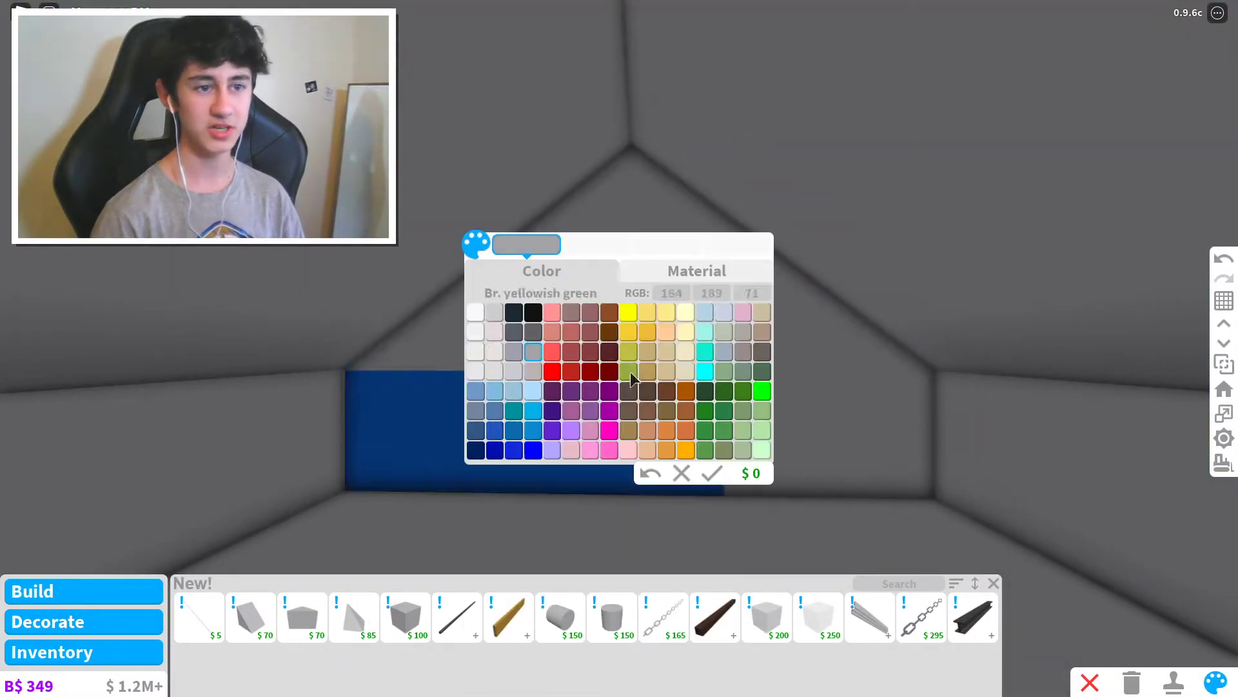
left_click(613, 429)
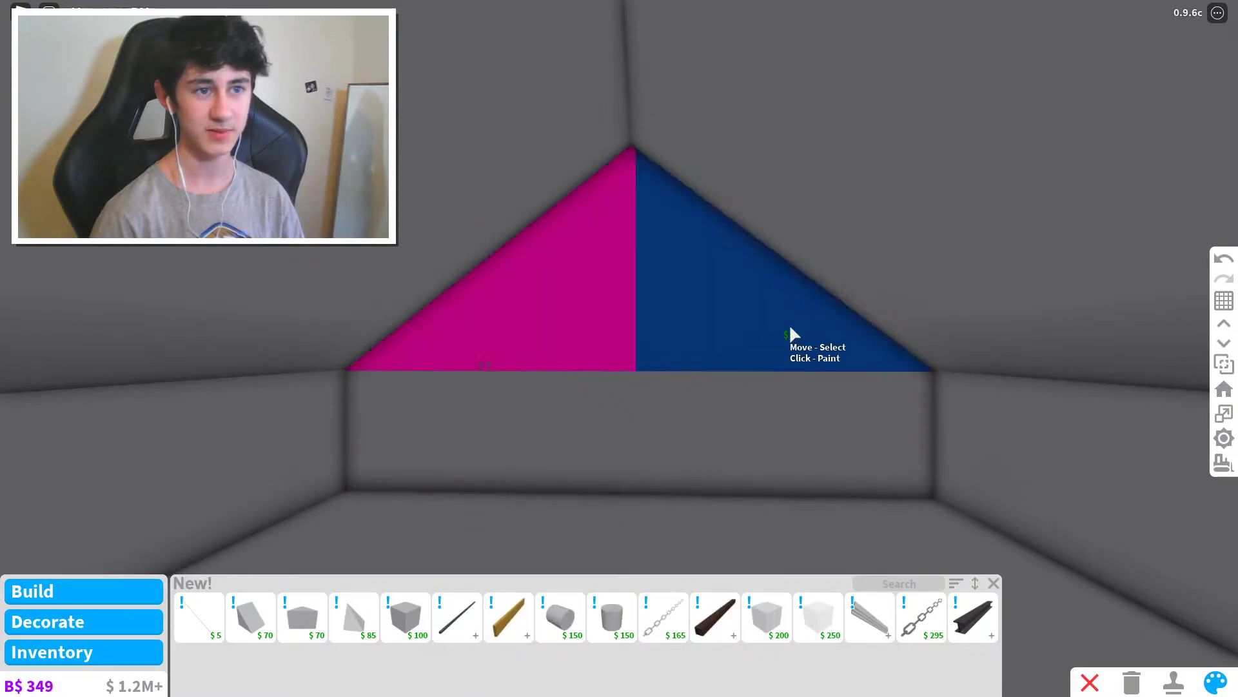
scroll(788, 323, "down", 6)
scroll(788, 323, "up", 10)
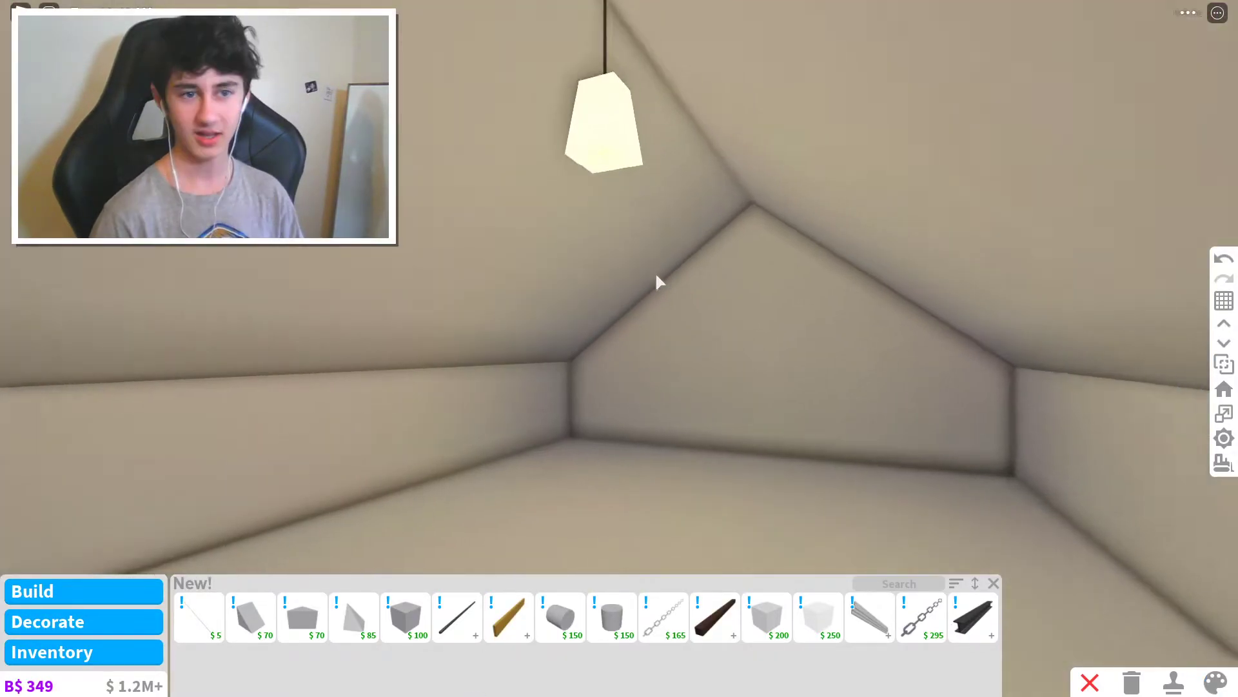
Copy the attic wall as a new cube.
key("c")
left_click(747, 416)
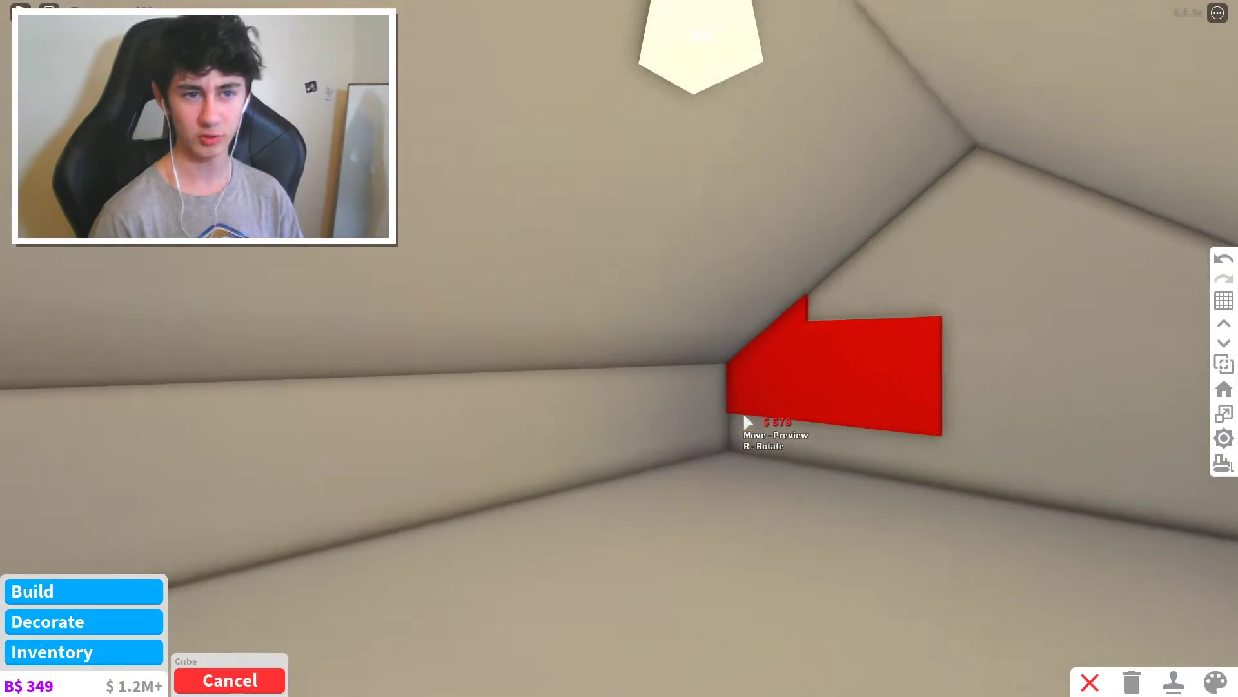
scroll(742, 420, "down", 8)
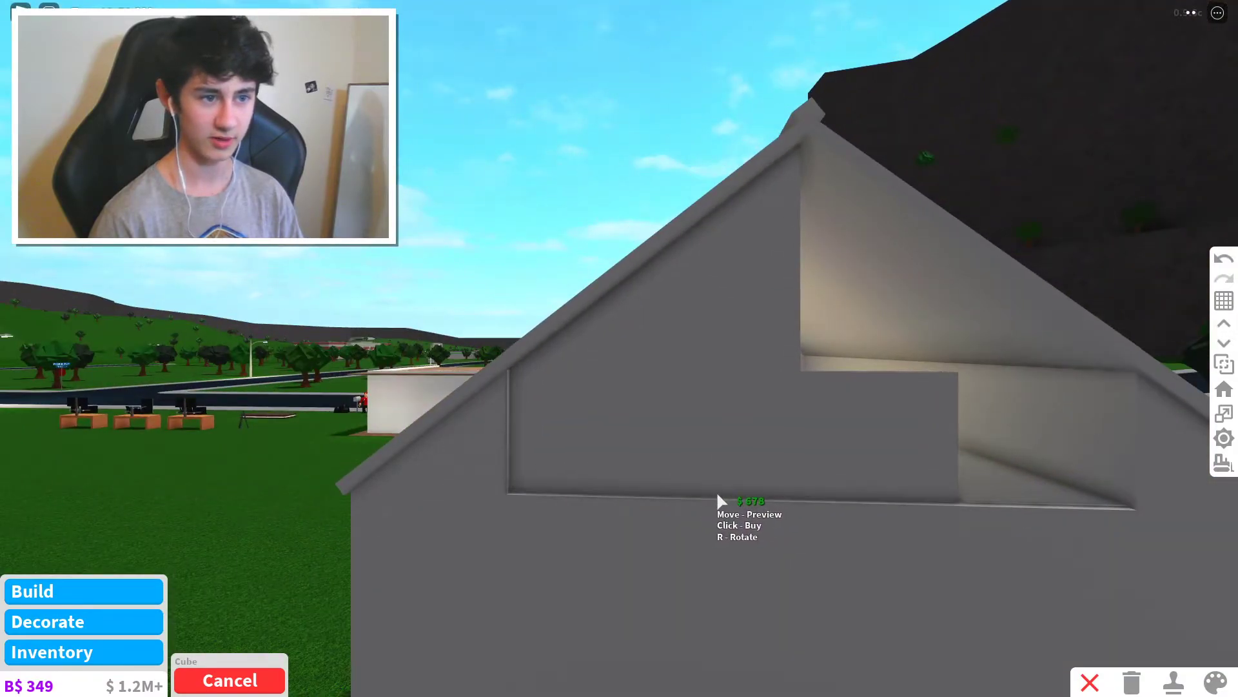
scroll(761, 523, "up", 6)
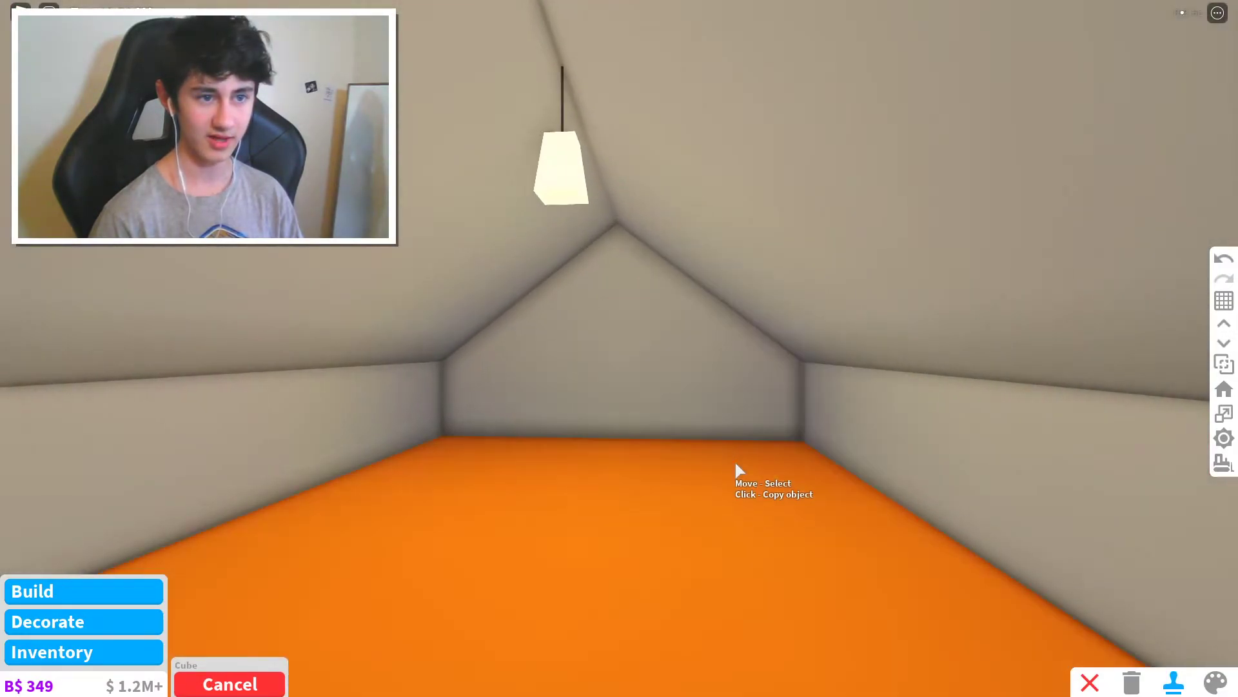
scroll(733, 434, "down", 6)
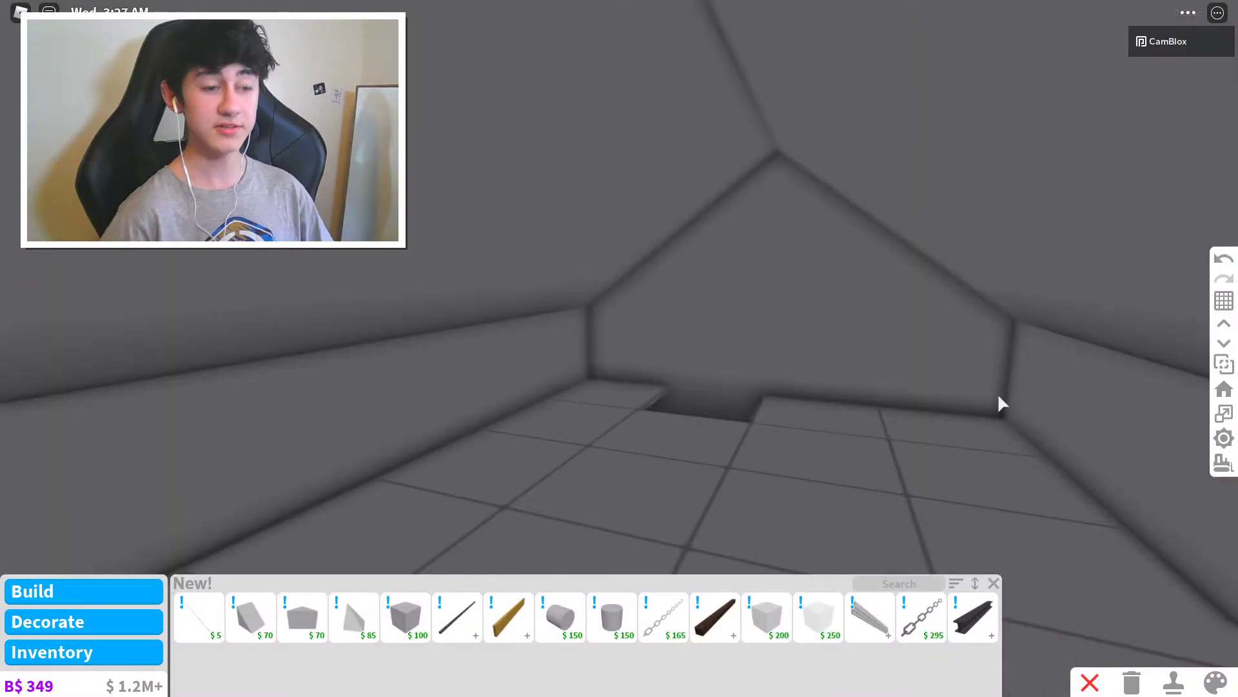
Sell the two $390 upper floor sections to open the attic.
key("Left")
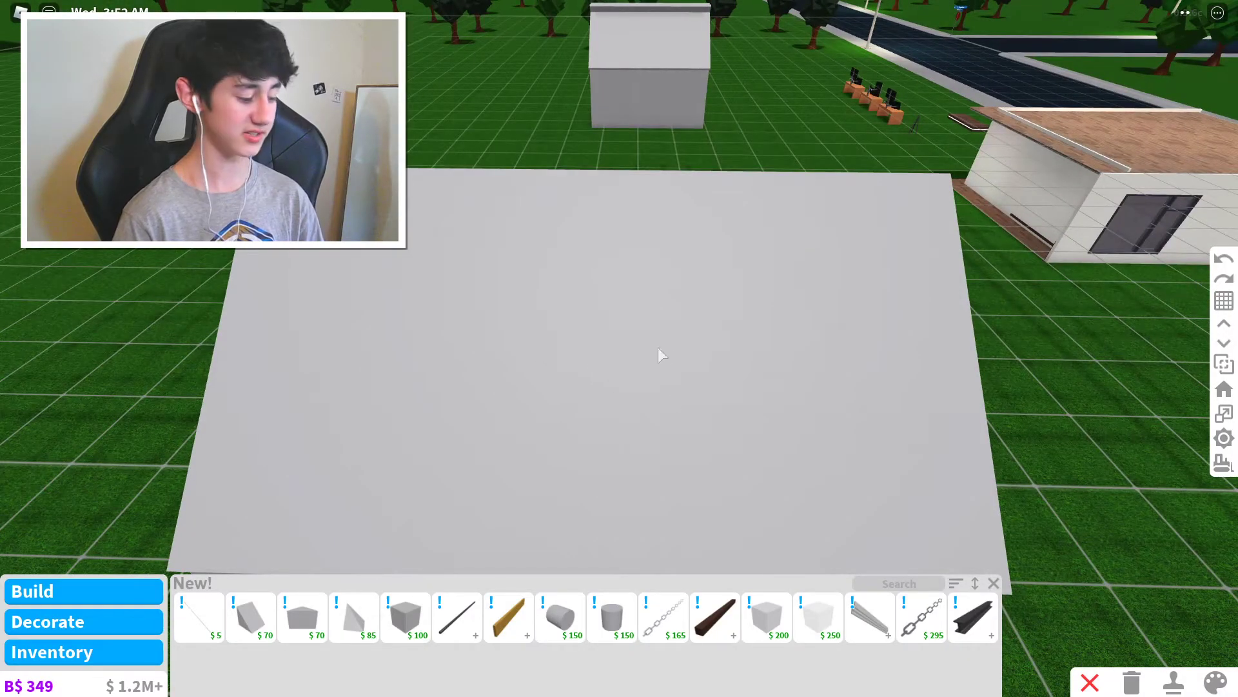
key("x")
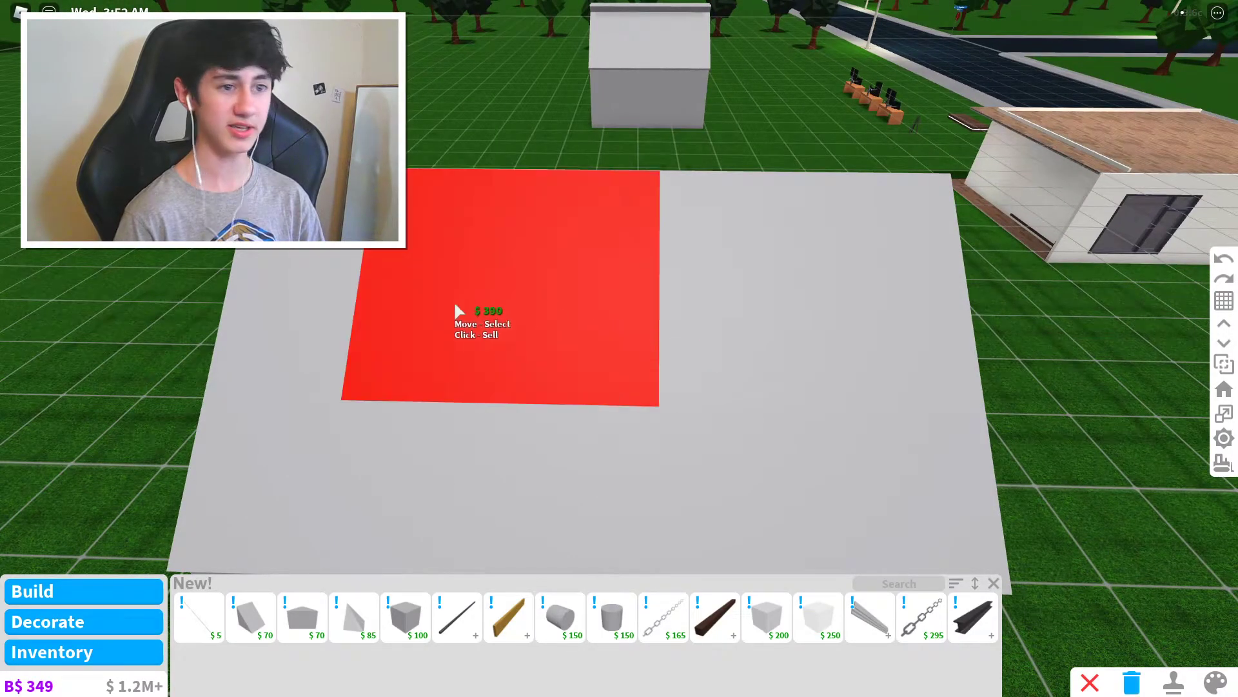
left_click(550, 315)
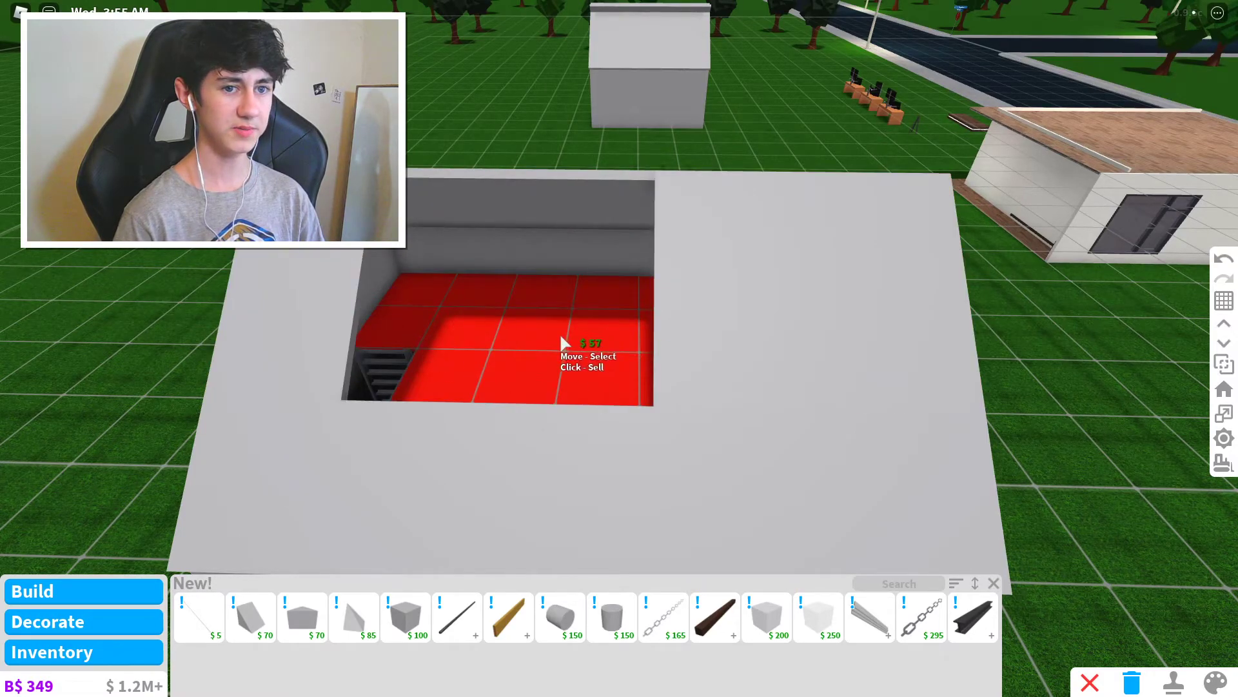
left_click(712, 350)
Copy the left wall piece as a new cube.
key("c")
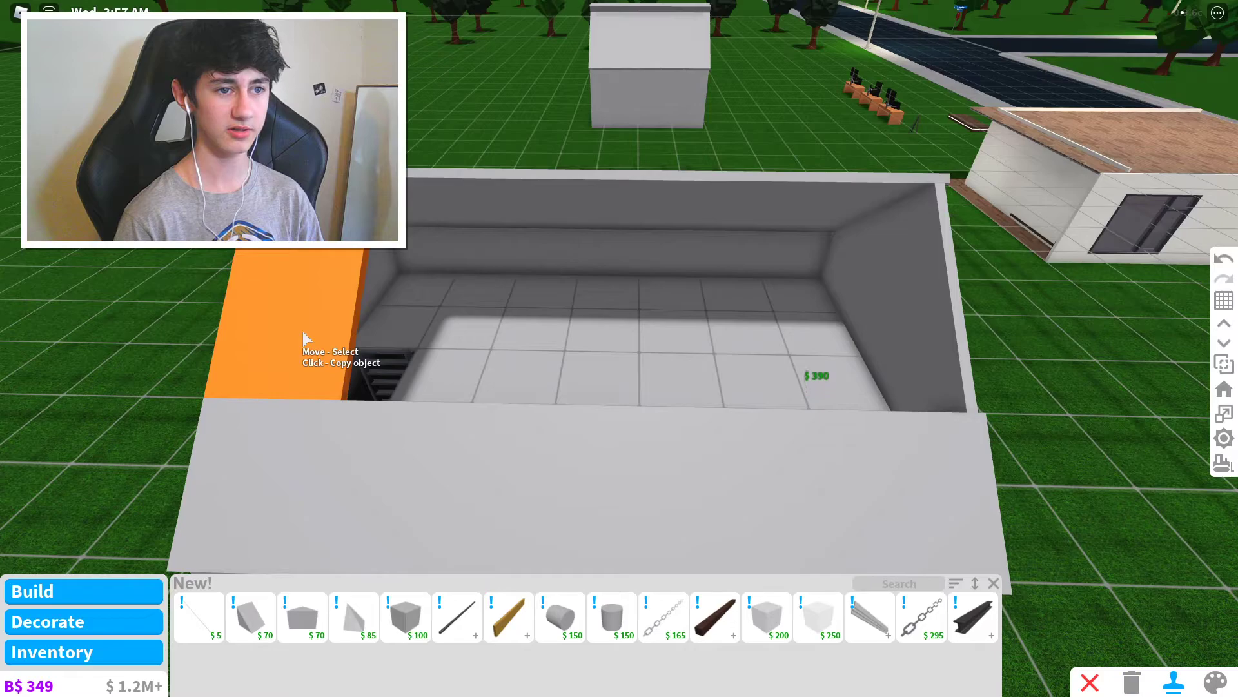
left_click(311, 331)
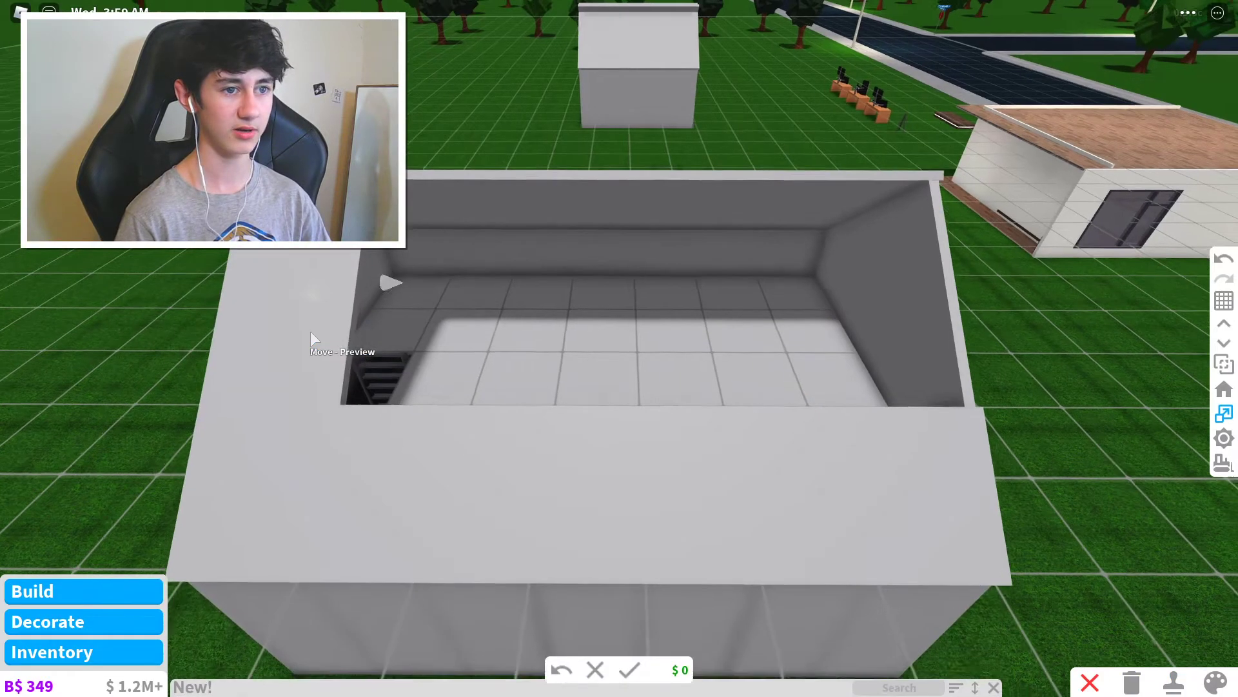
key("a")
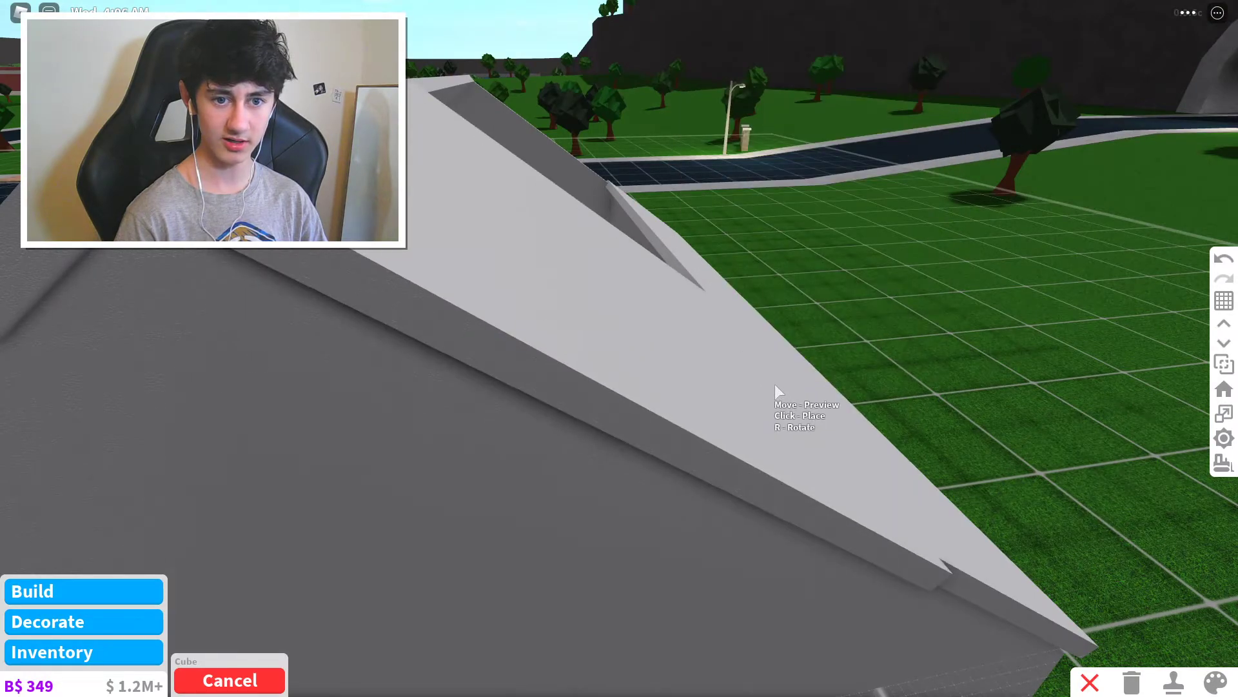
Place a Semitransparent Cube in the roof opening.
key("Escape")
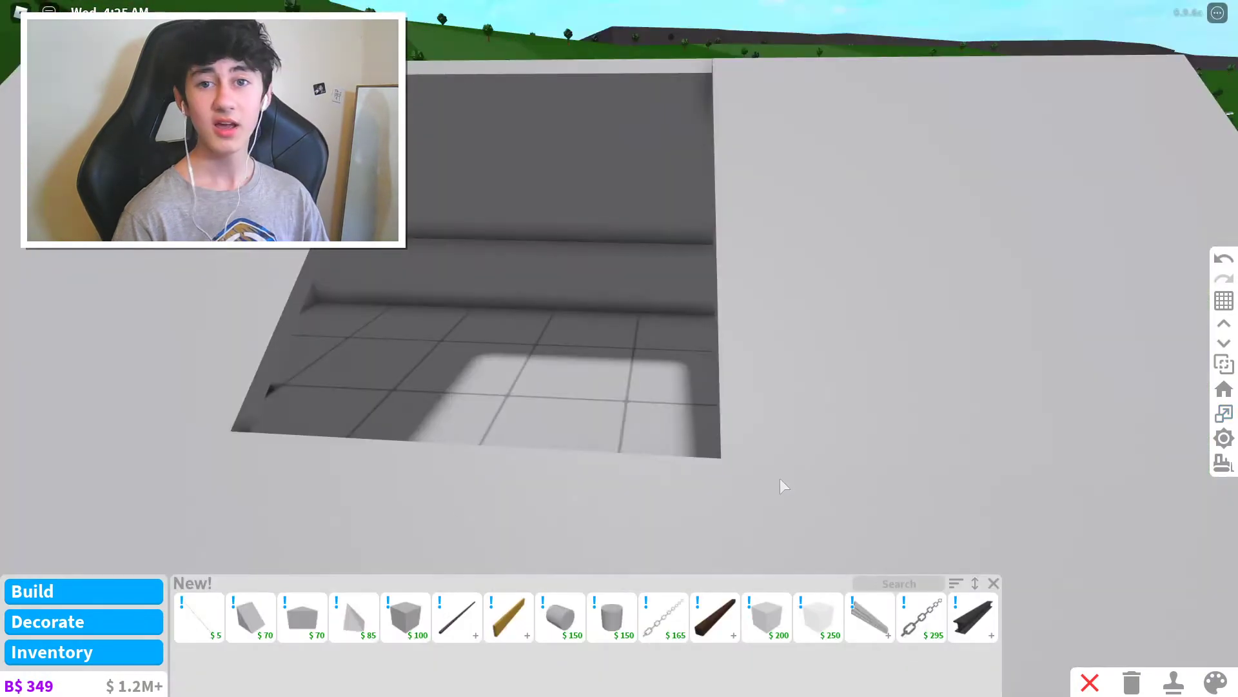
left_click(817, 616)
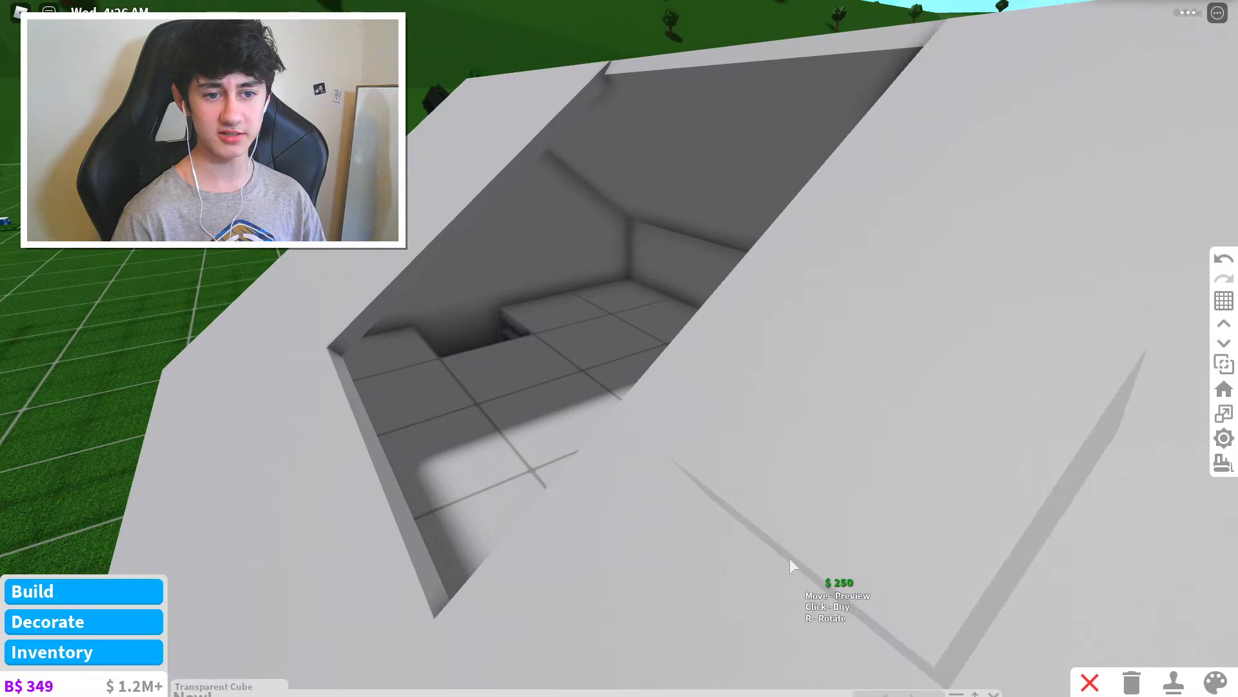
key("Escape")
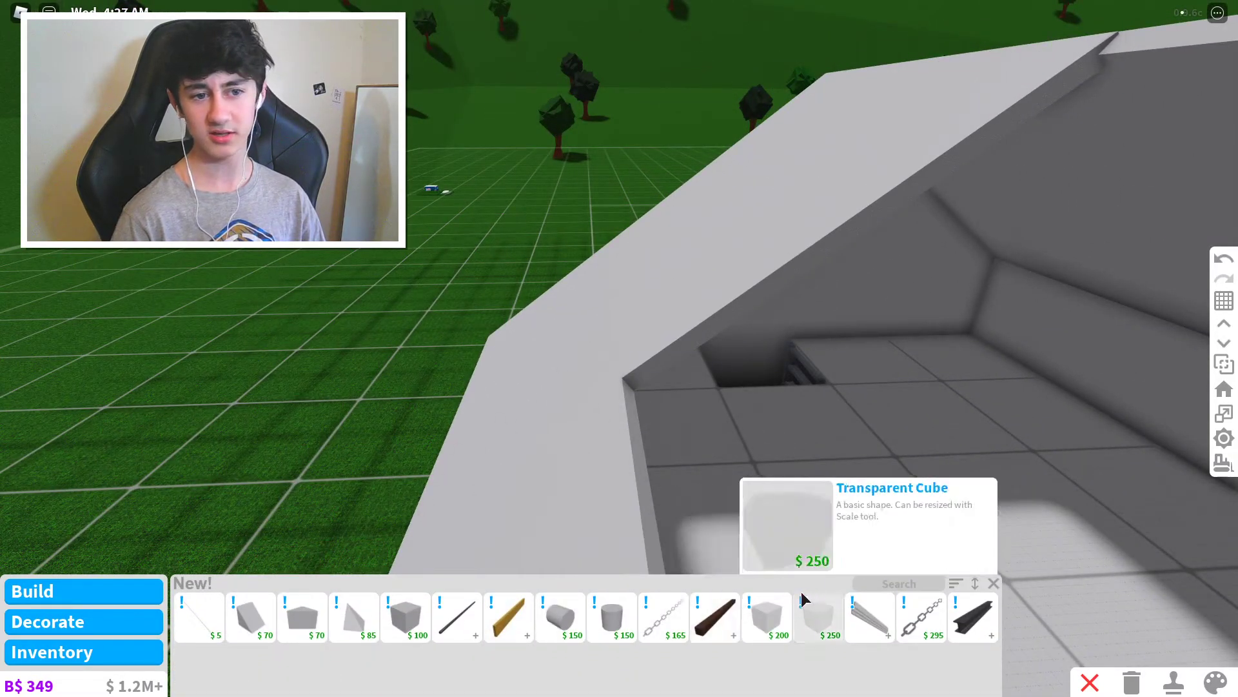
left_click(779, 604)
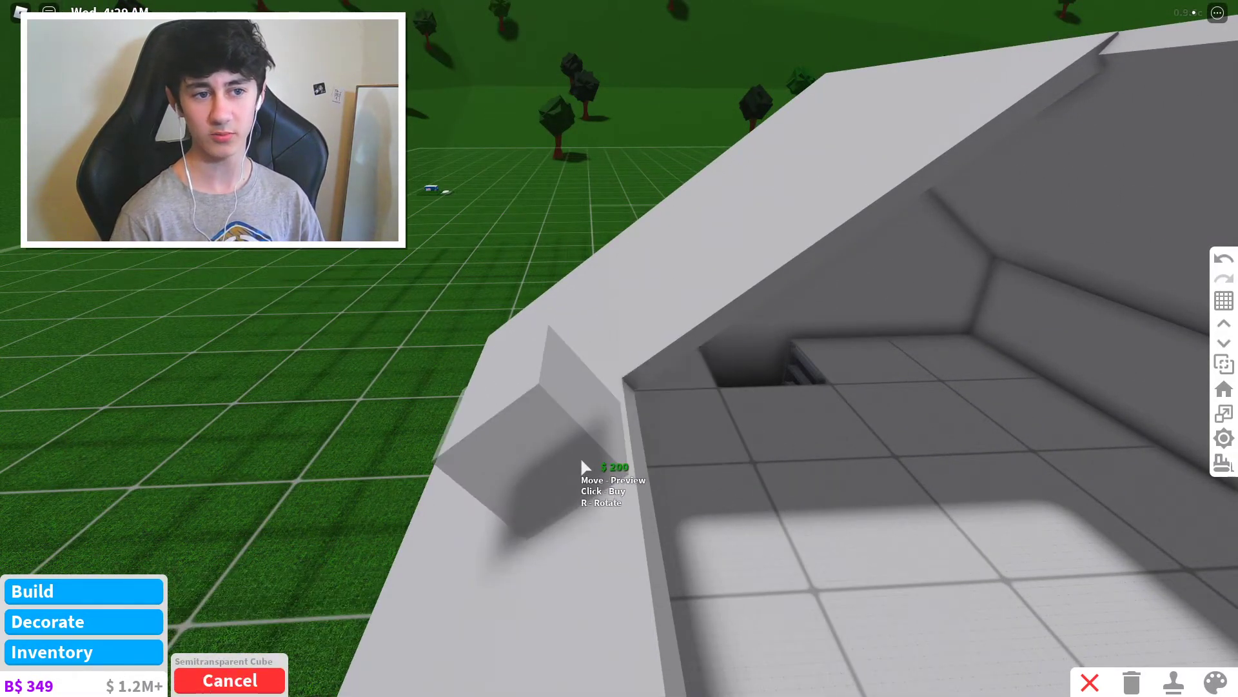
left_click(616, 471)
key("Escape")
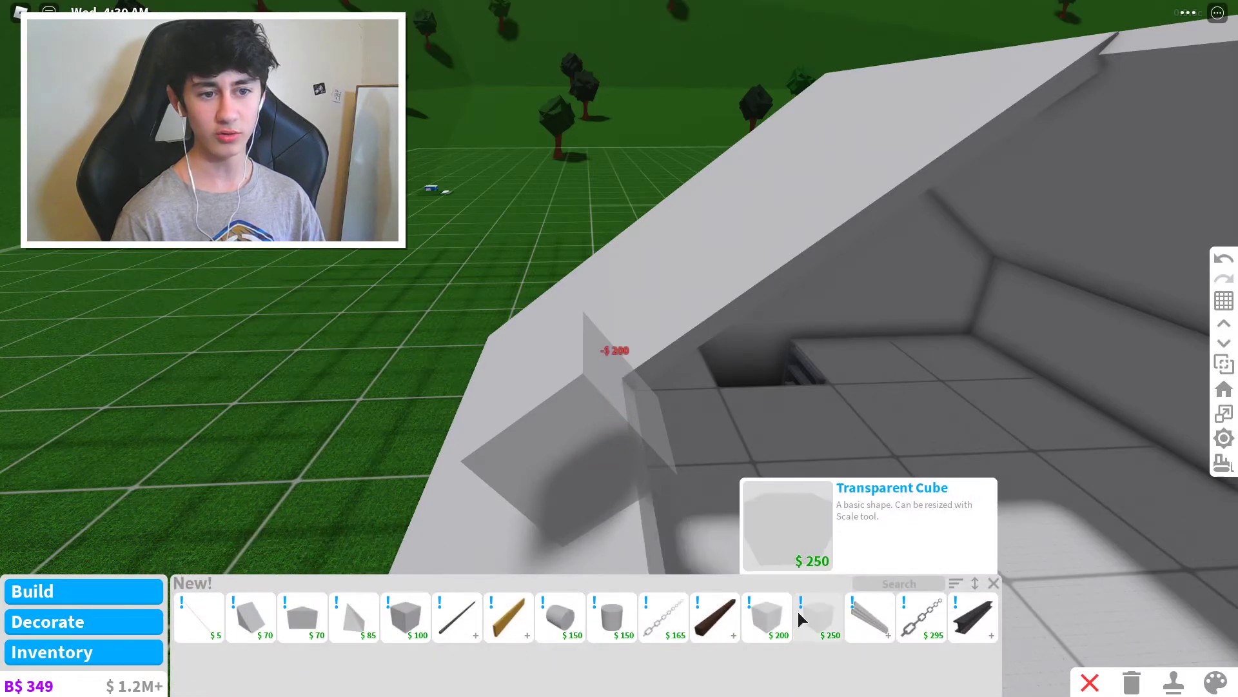
Place a Small Square Beam along the edge of the roof opening.
left_click(794, 613)
key("a")
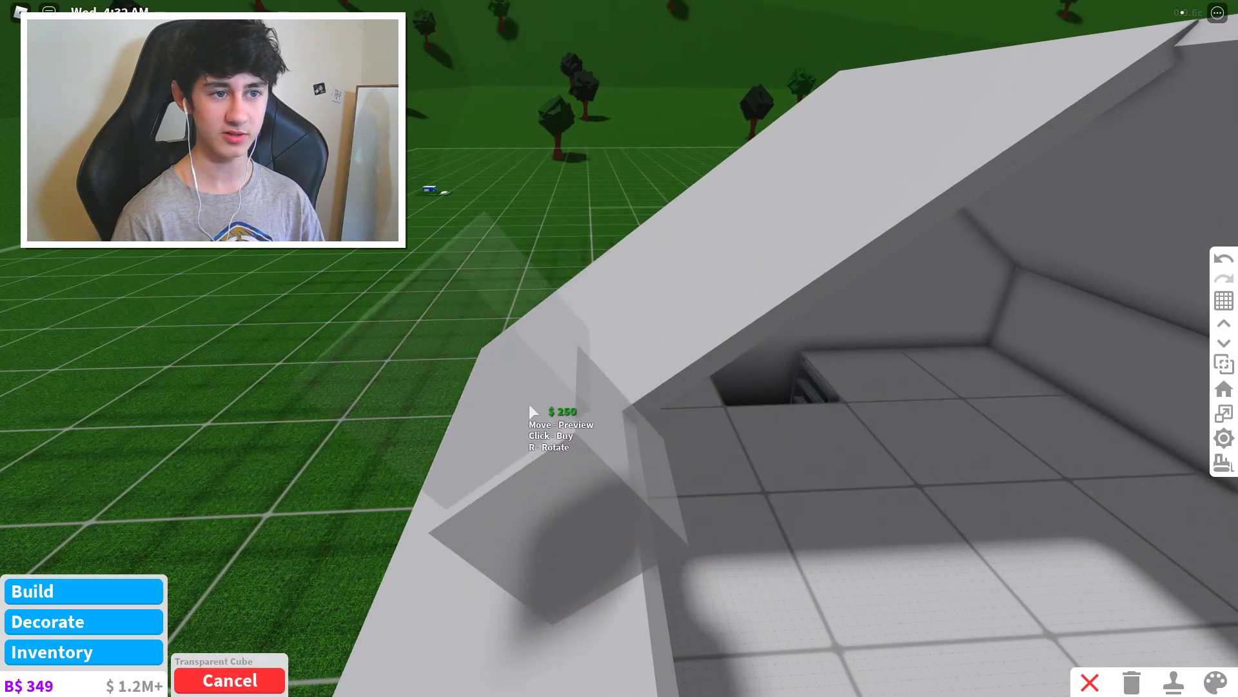
key("d")
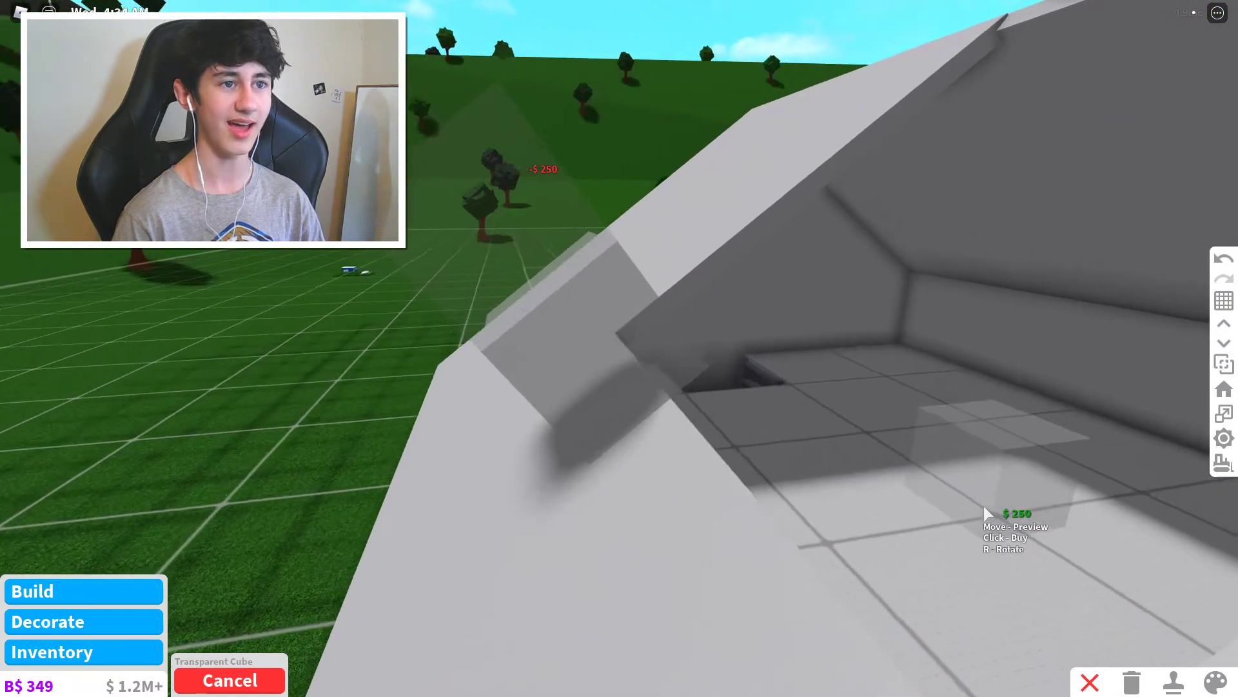
left_click(578, 520)
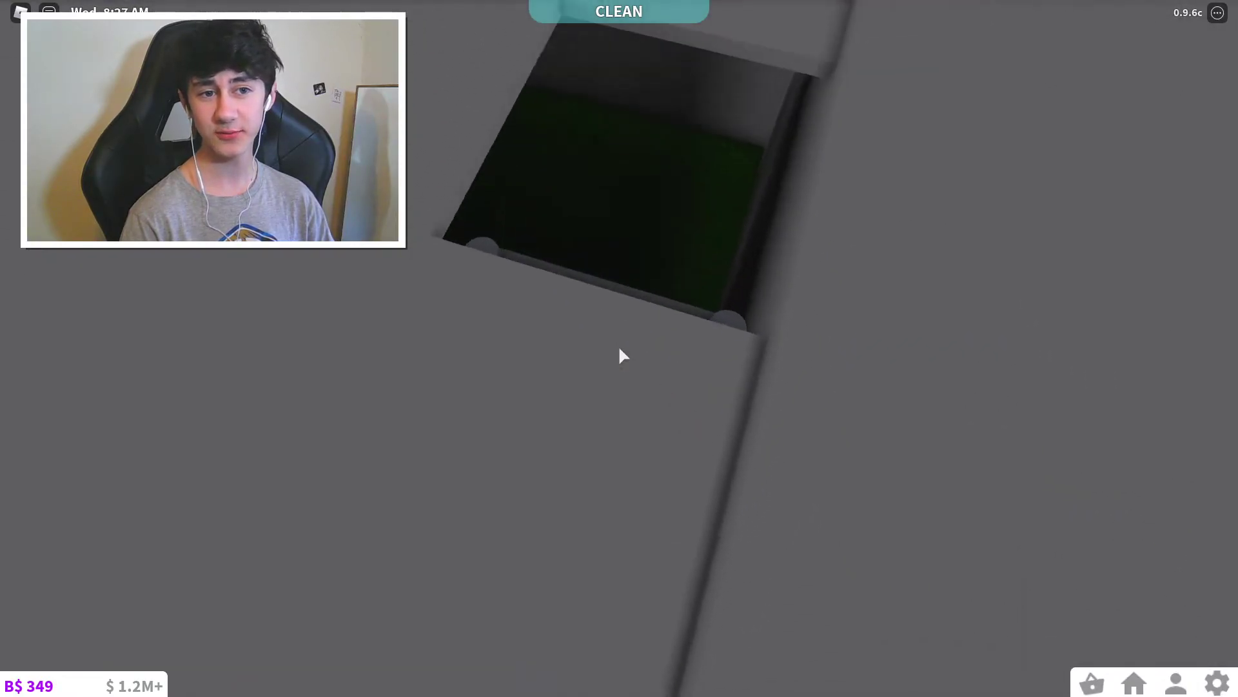
Walk into the attic and look up through the skylight at the open sky.
key("w")
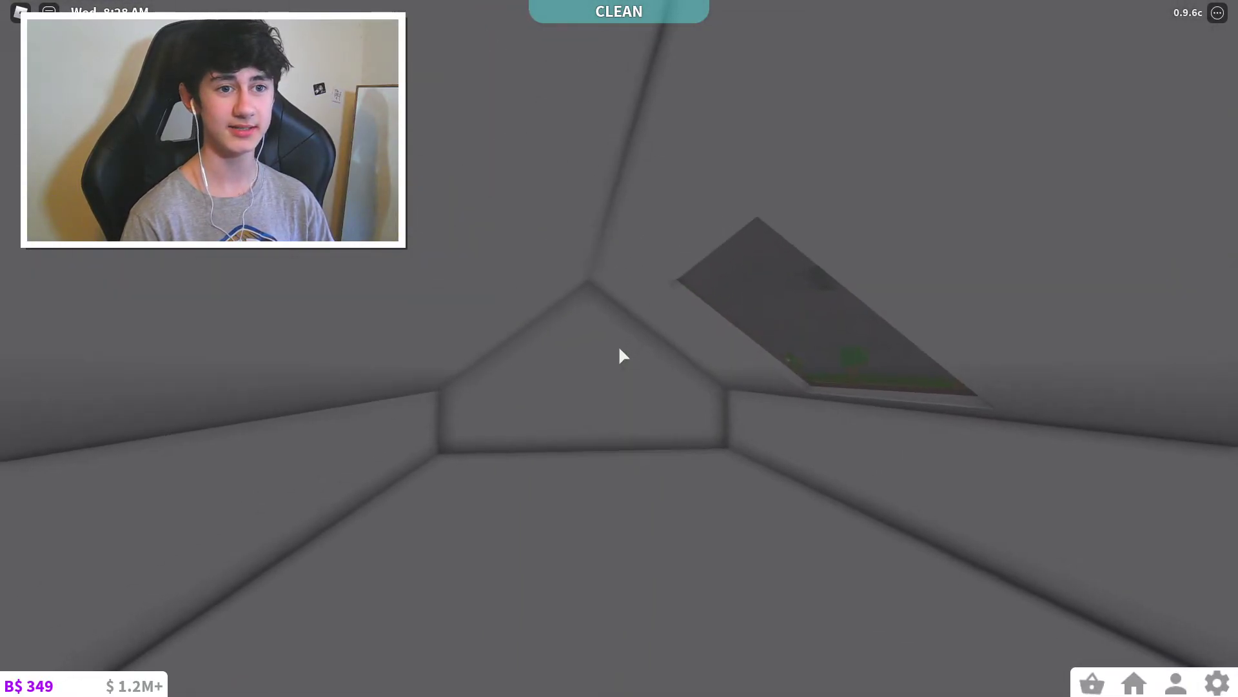
key("w")
key("w")
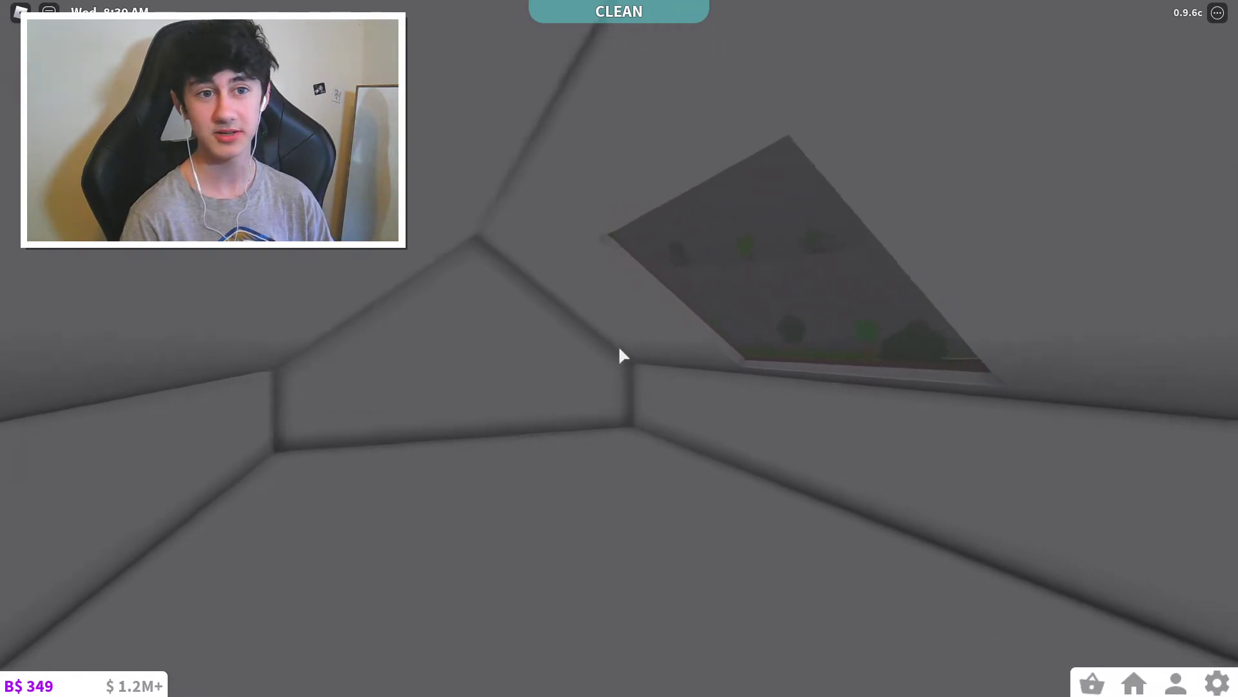
key("w")
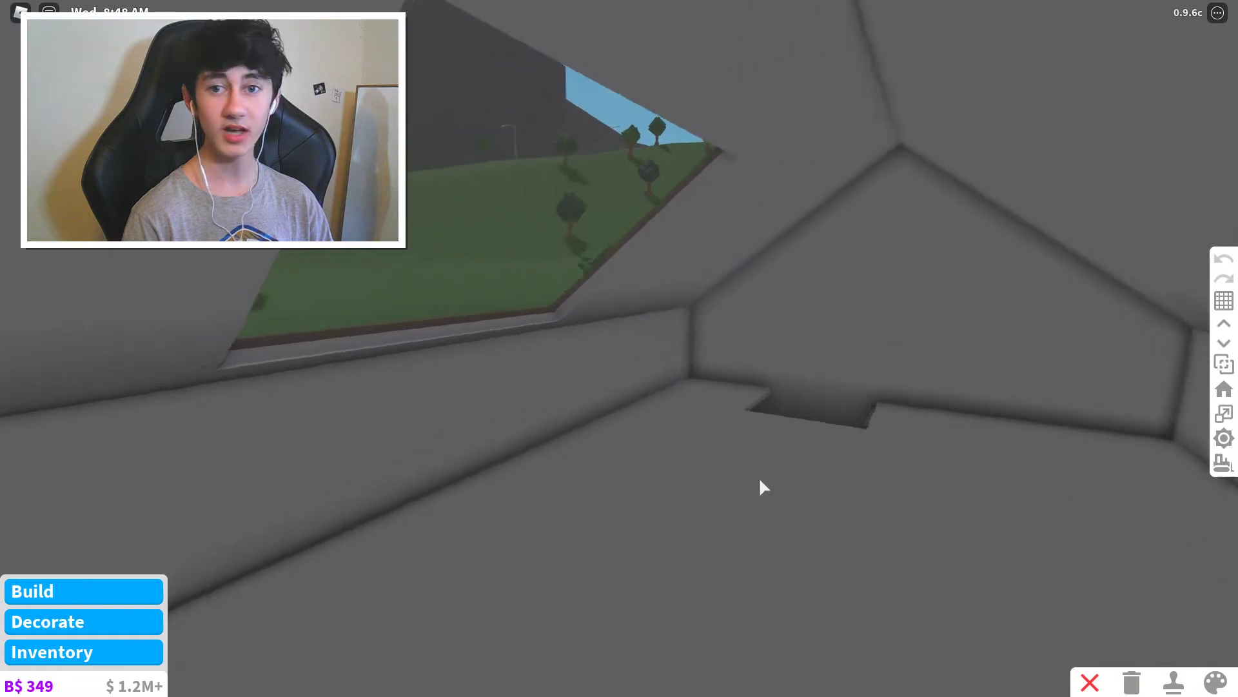
key("w")
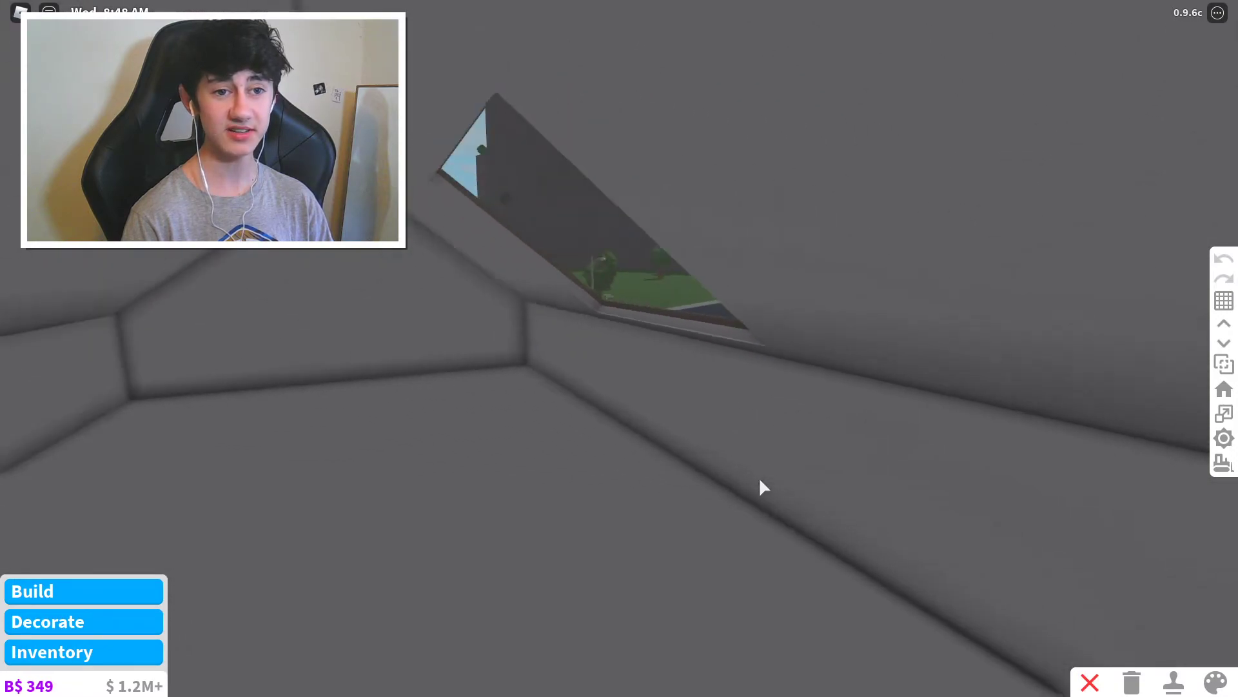